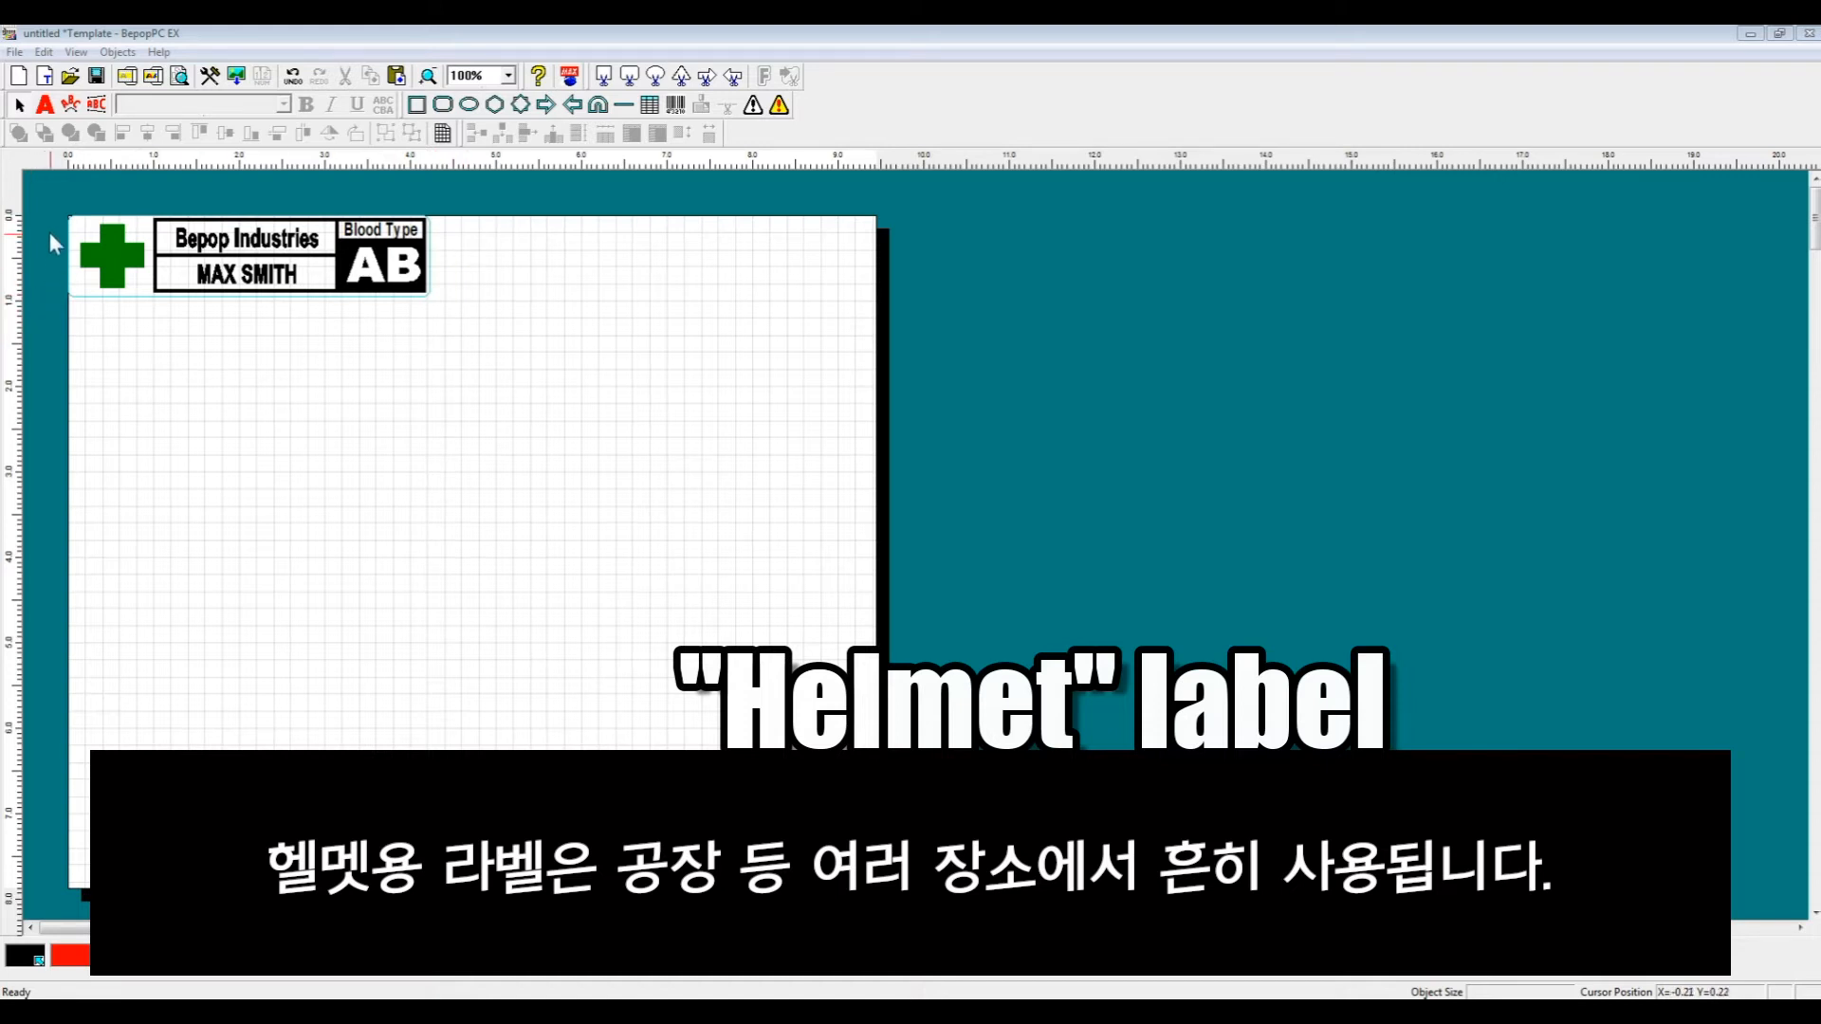
- Examine the label template's company, worker name and blood-type text objects
drag(65, 186, 451, 292)
click(253, 322)
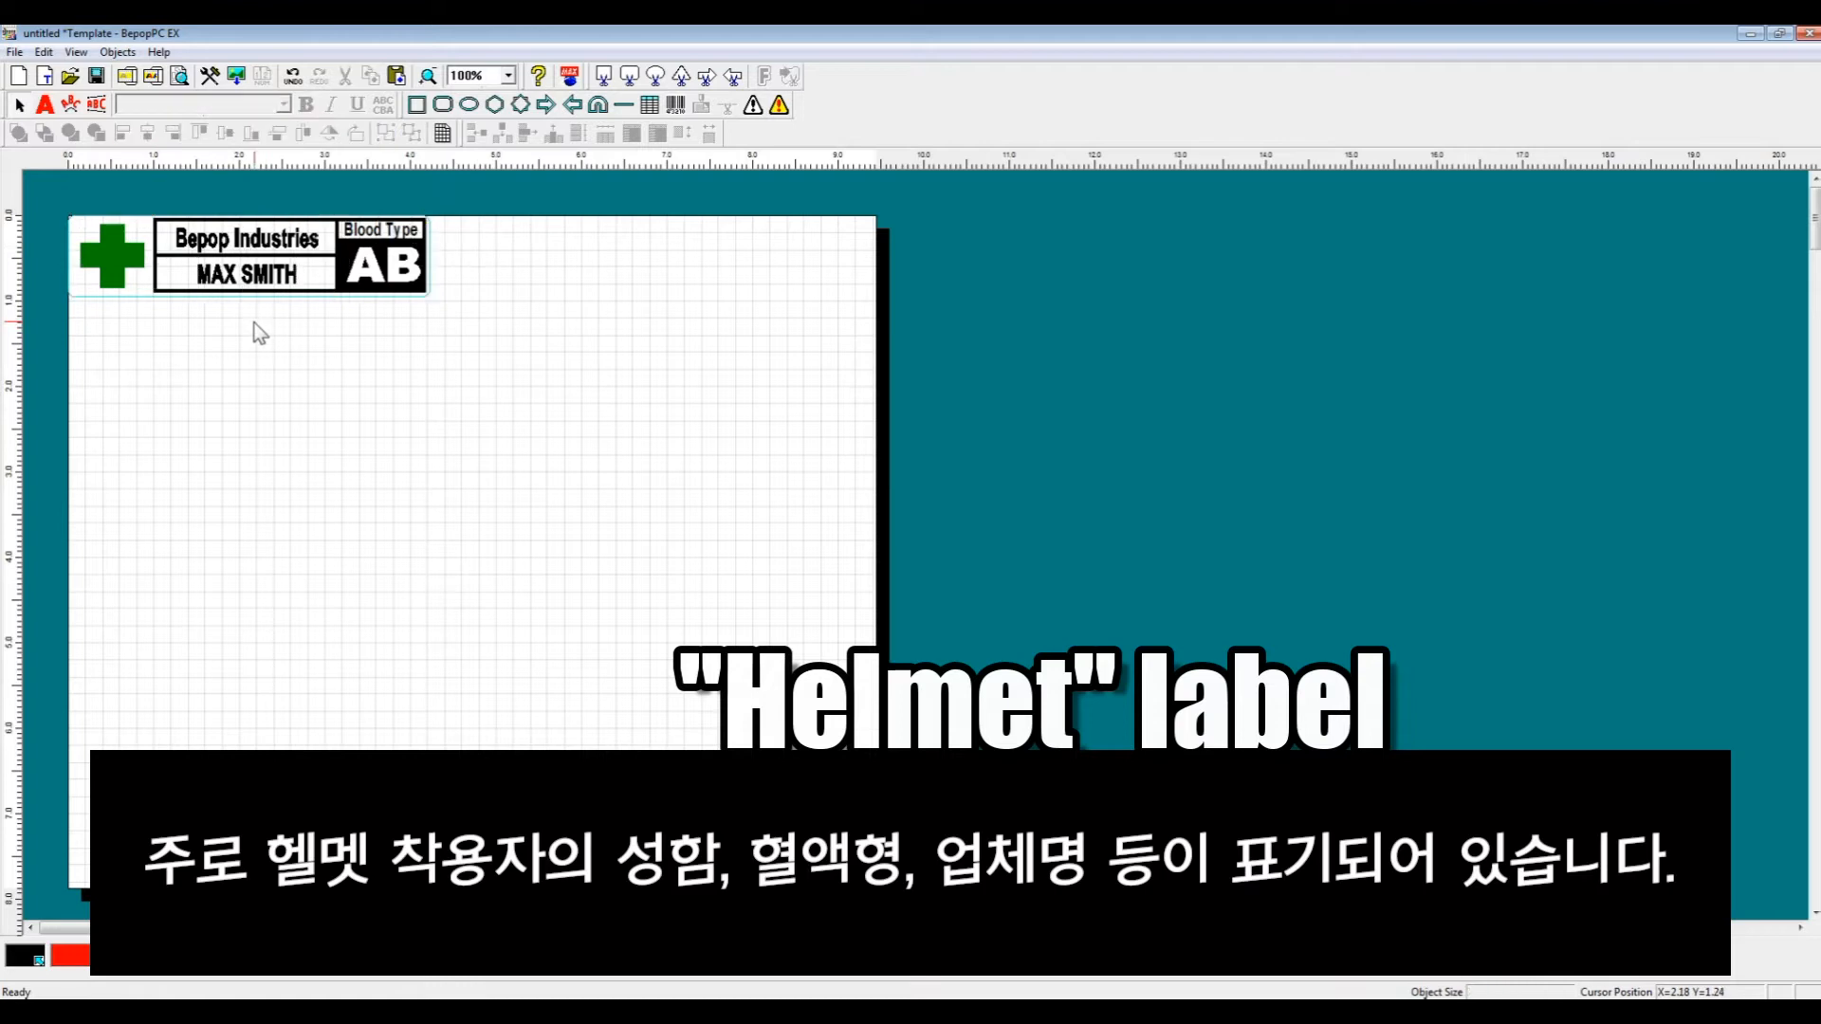
click(242, 275)
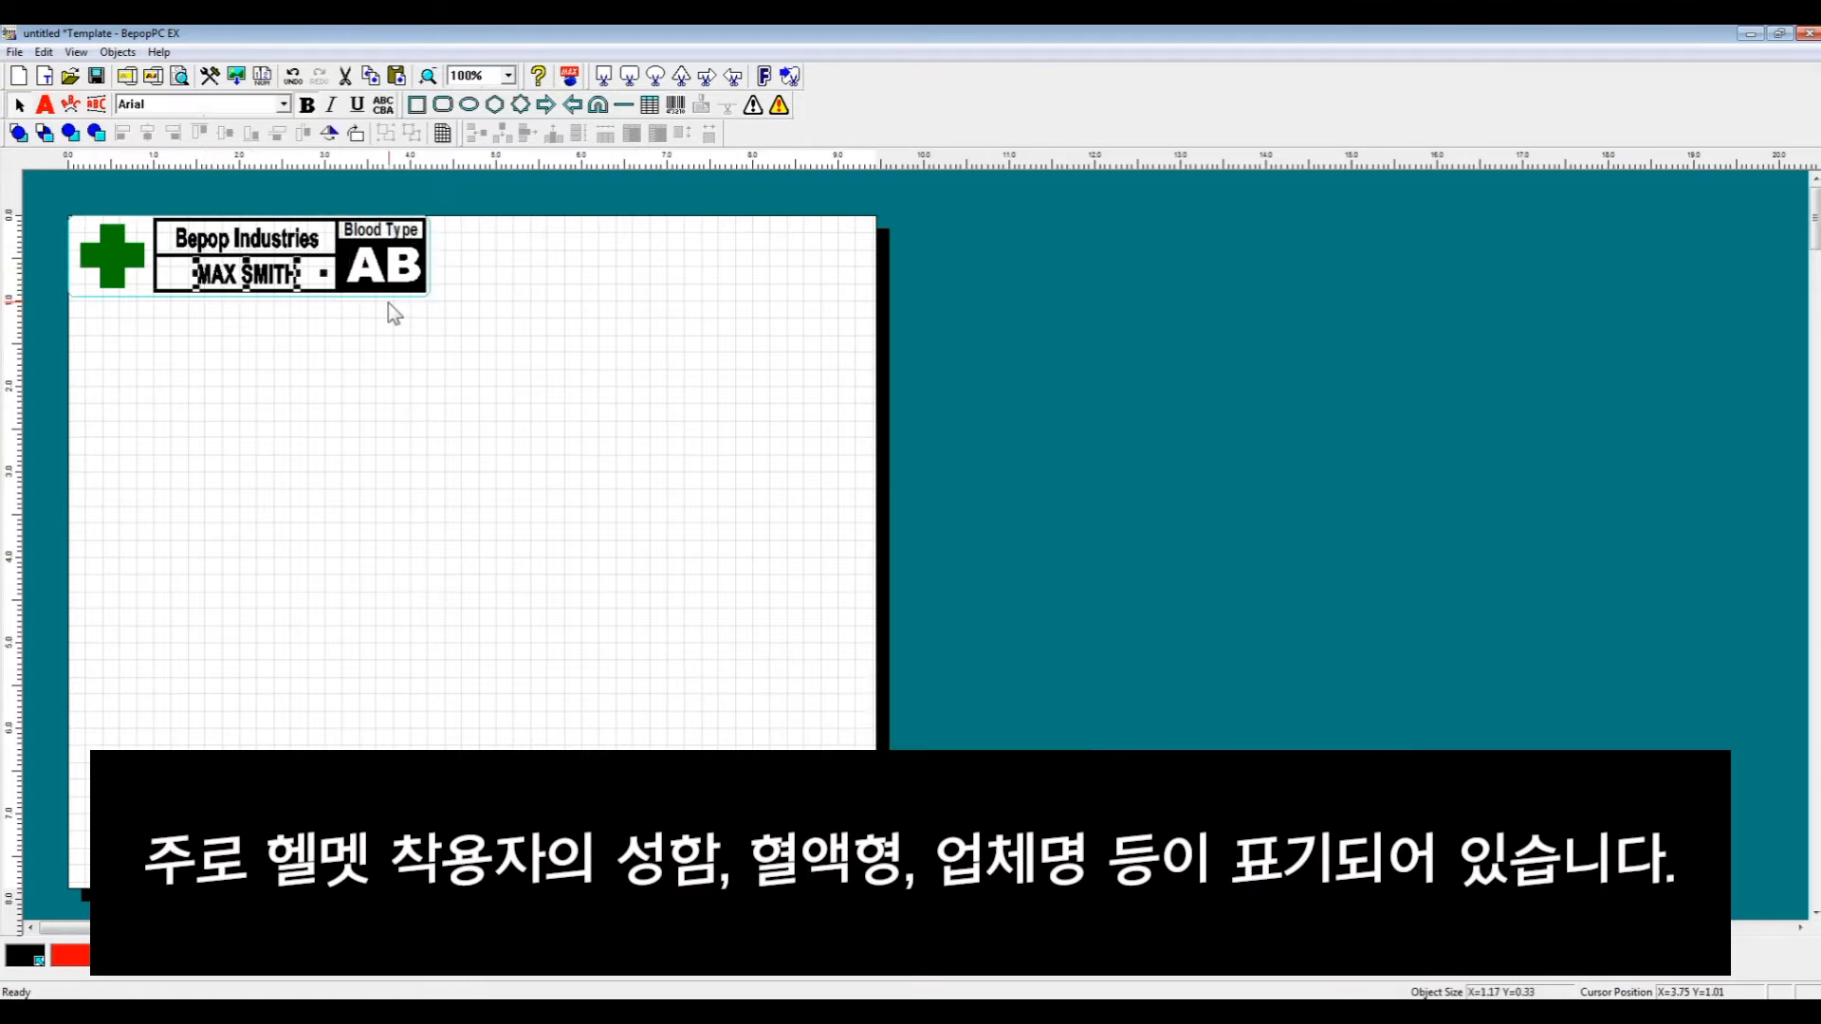
click(269, 249)
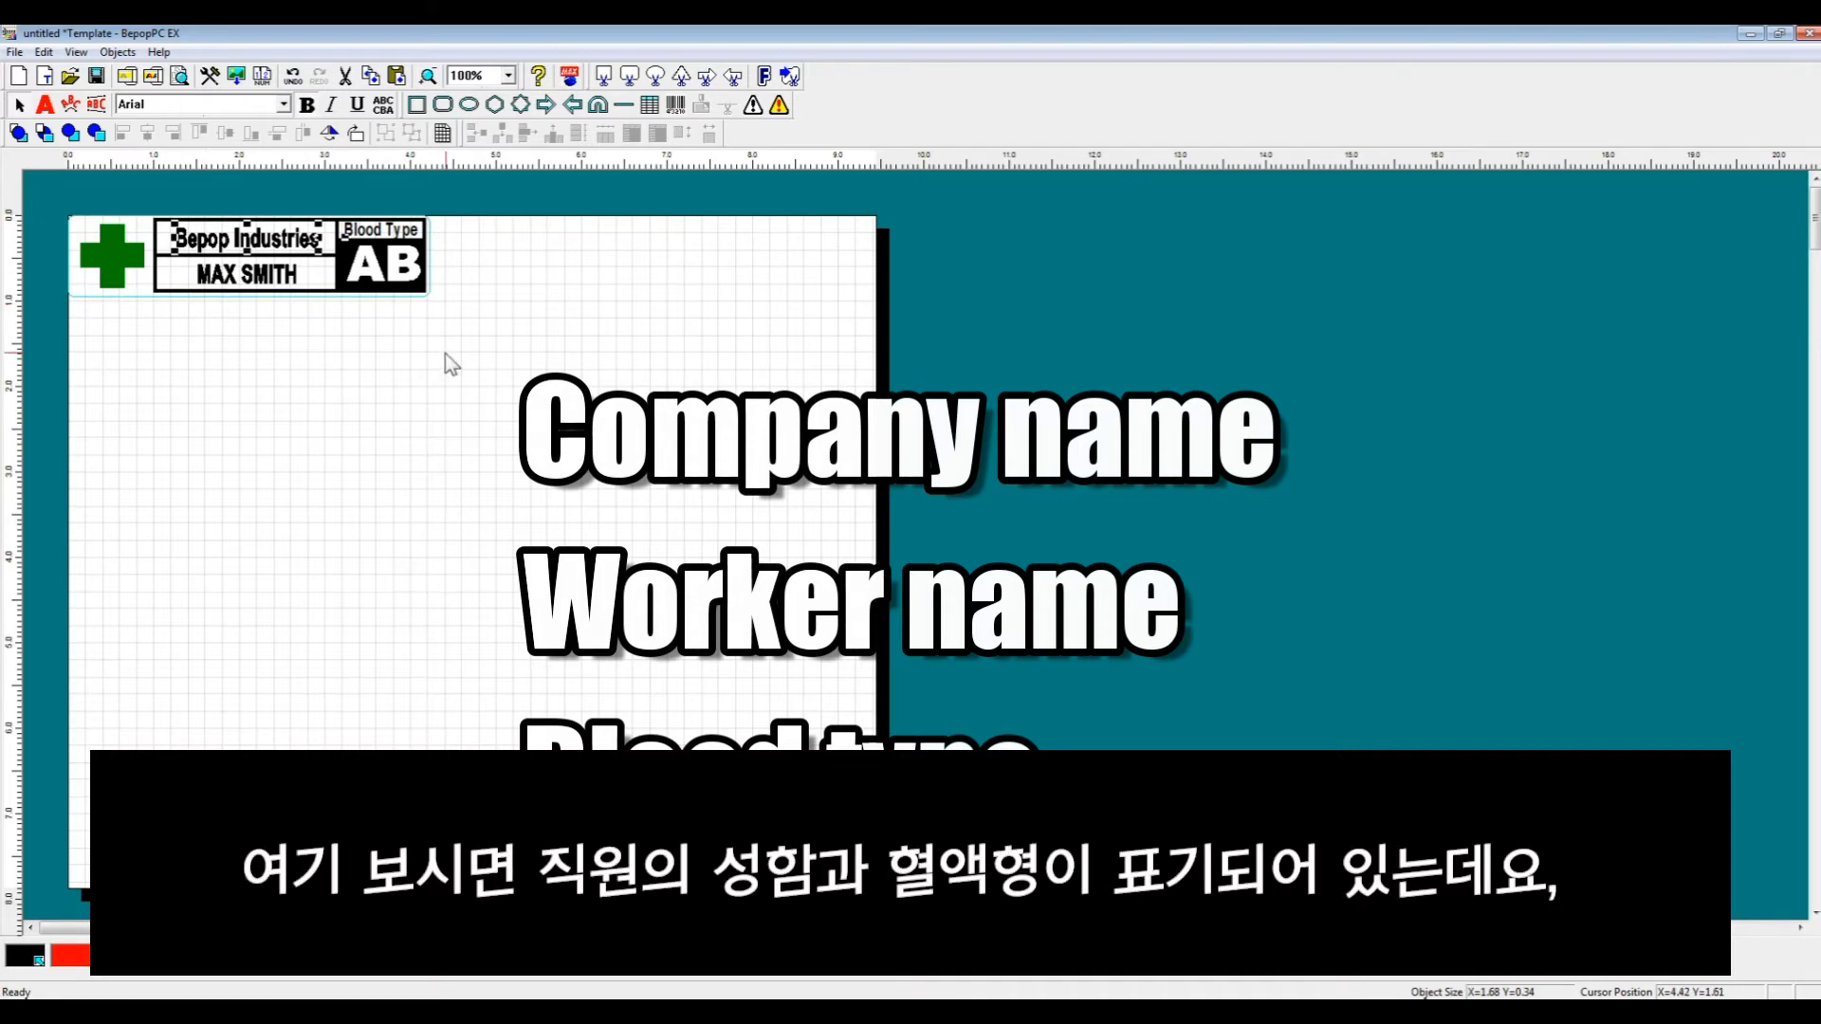
click(285, 277)
click(388, 275)
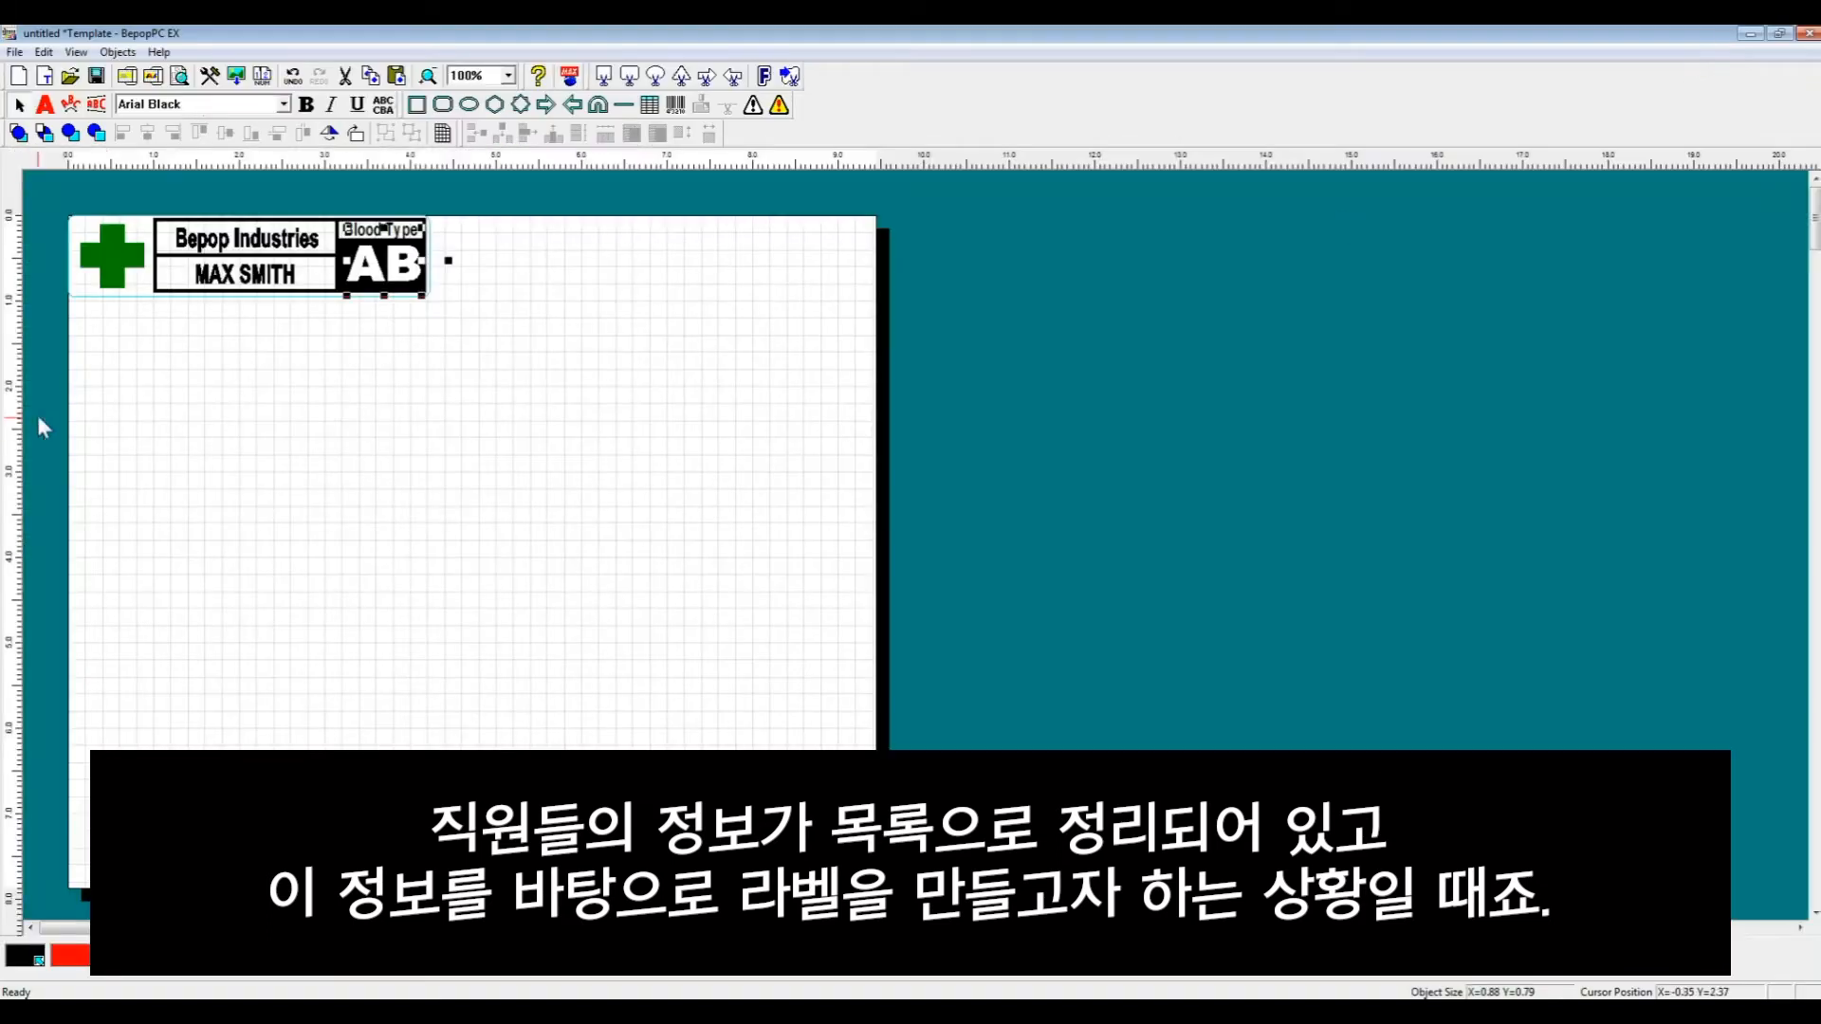
- Save the names and blood-type spreadsheet as a CSV (Comma delimited) file in My Documents, then close Excel without saving again
click(399, 654)
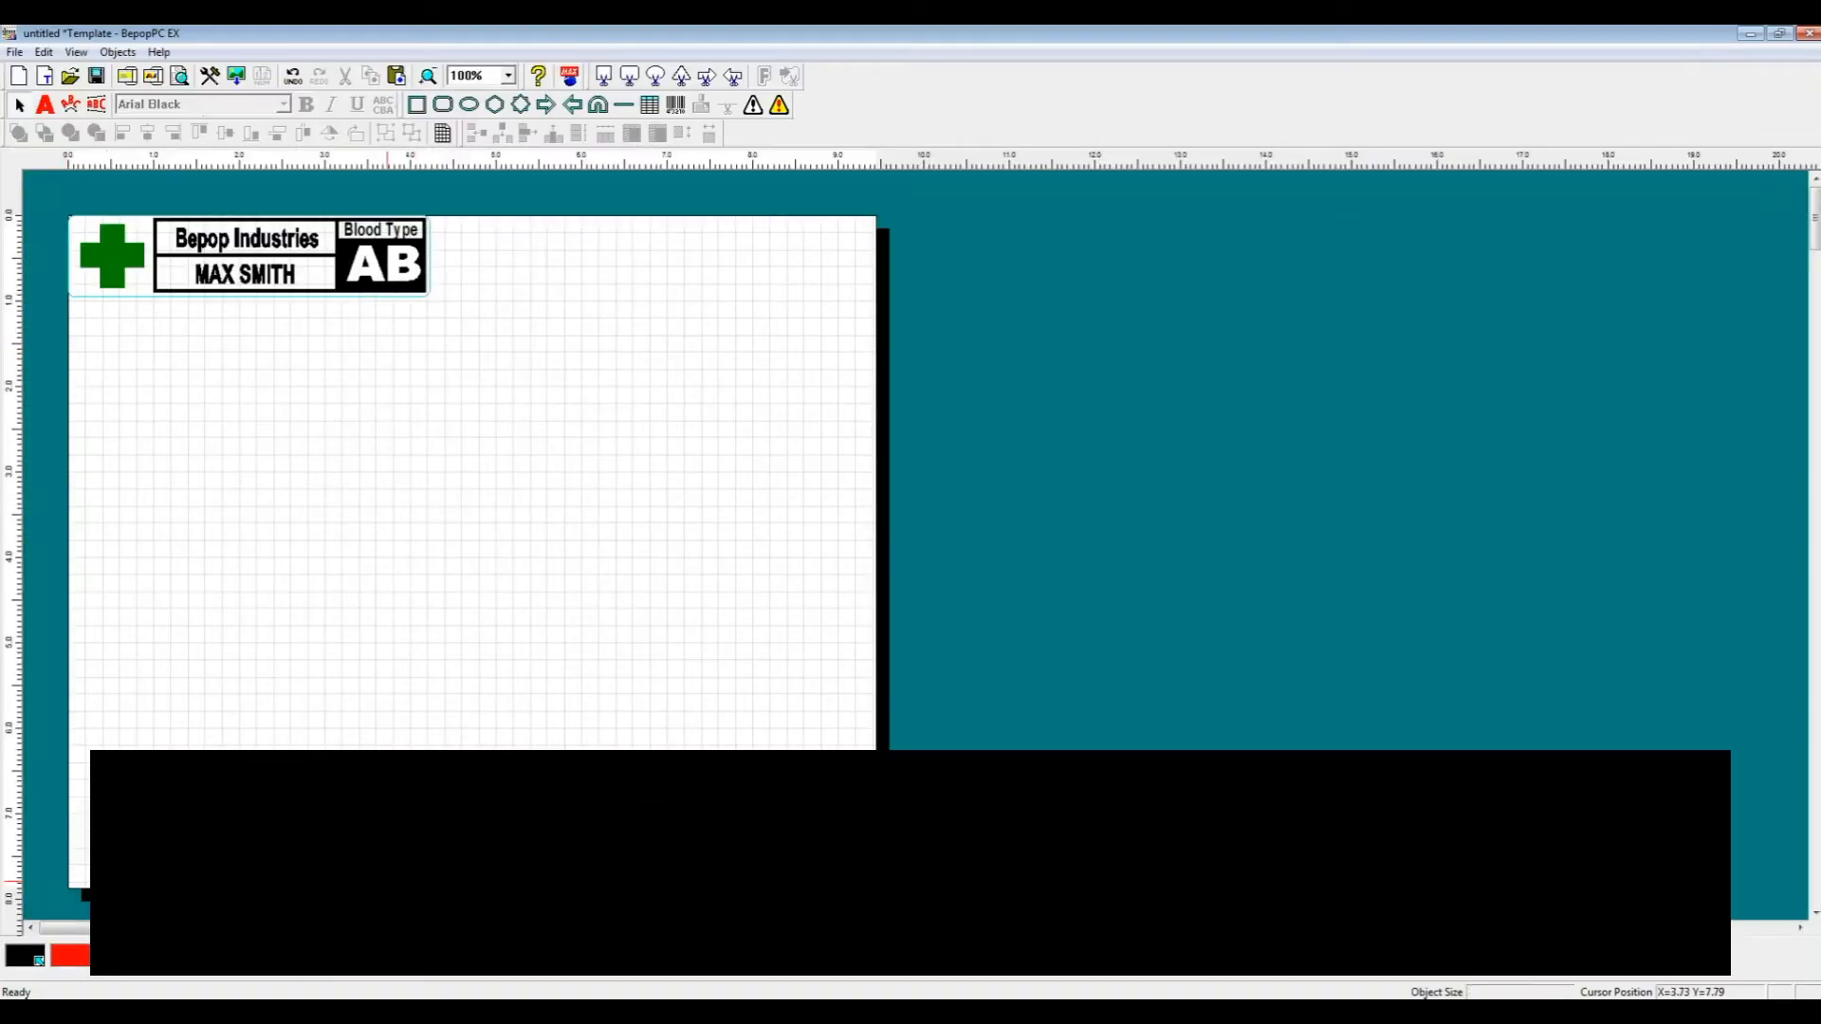
click(520, 975)
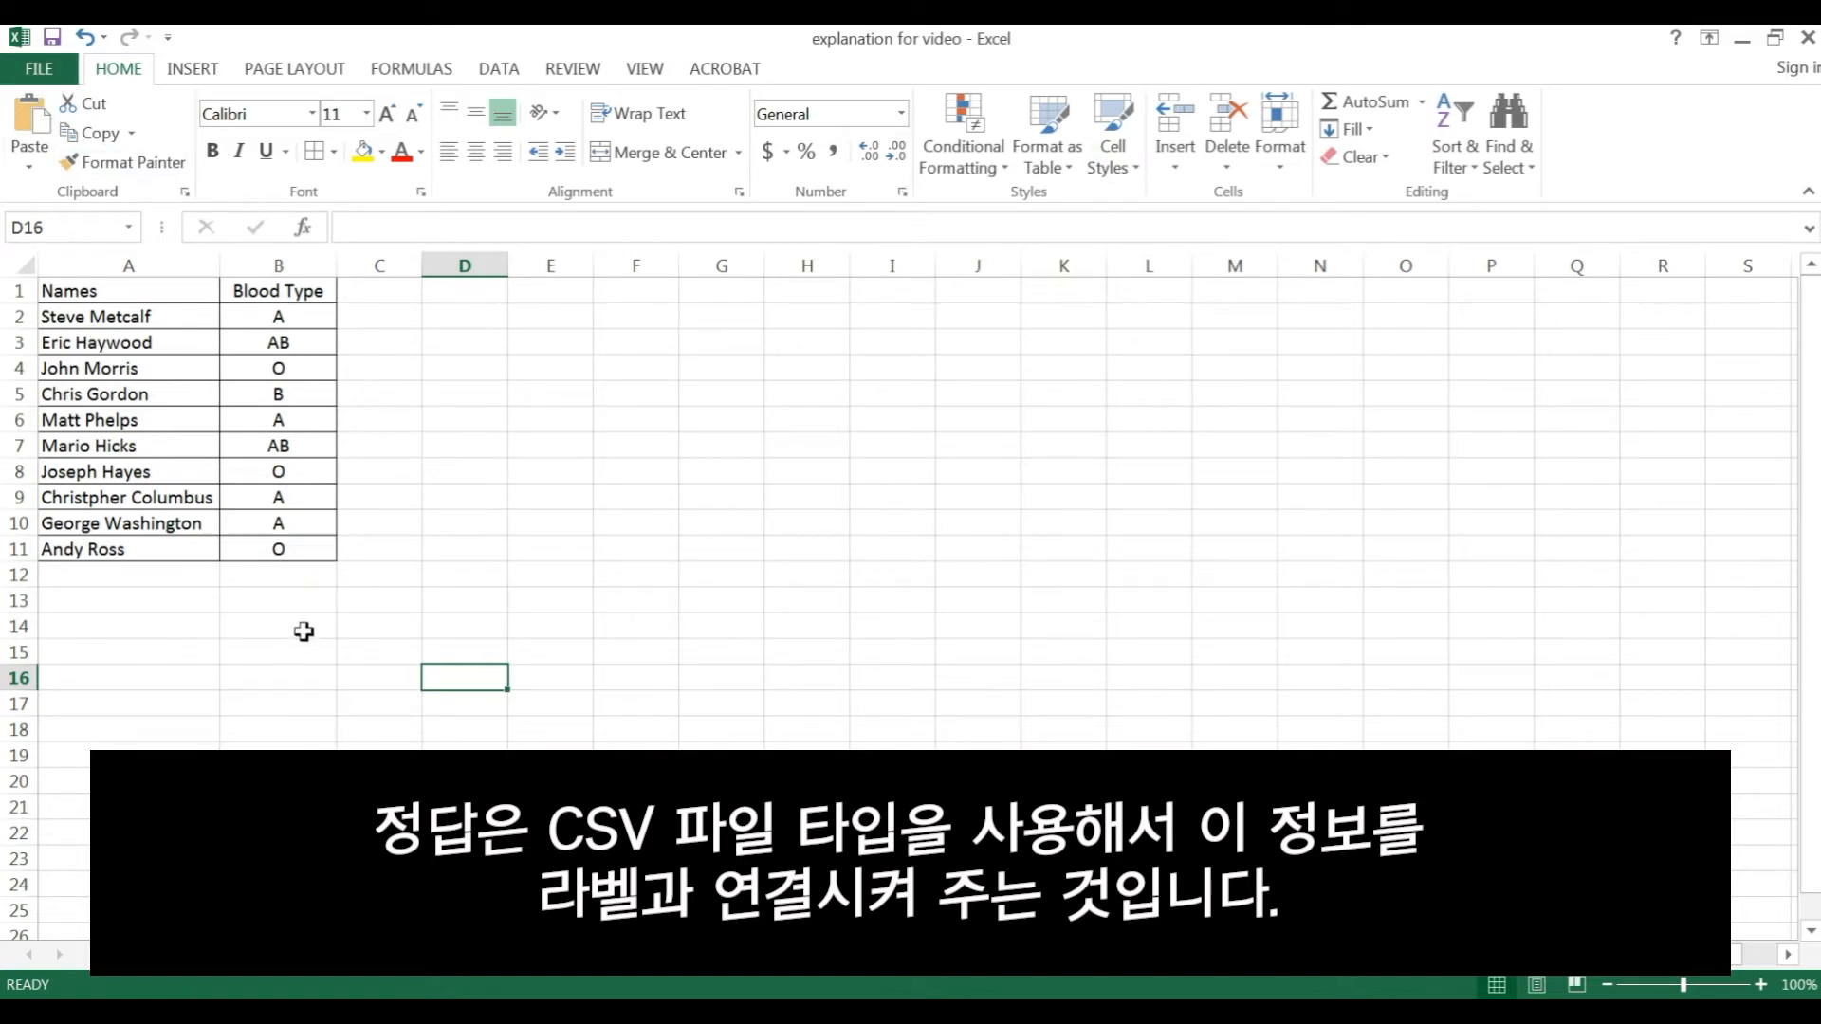
click(1739, 43)
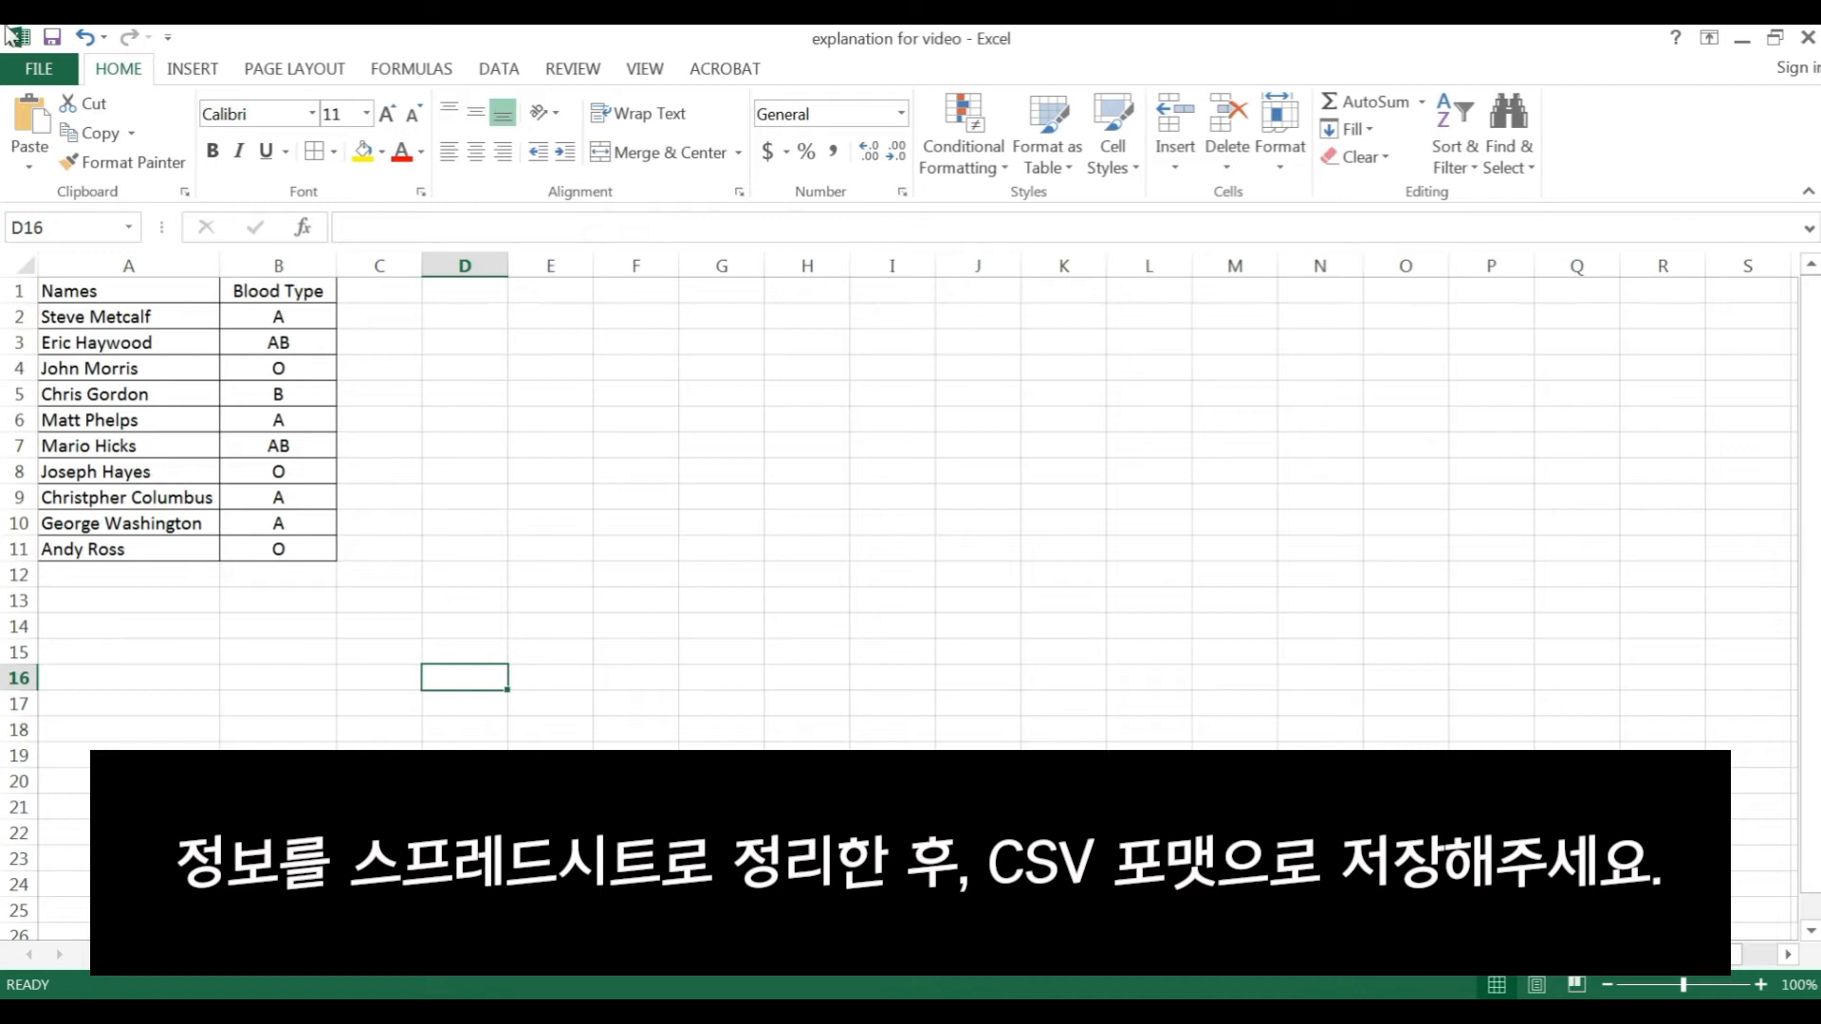
click(38, 72)
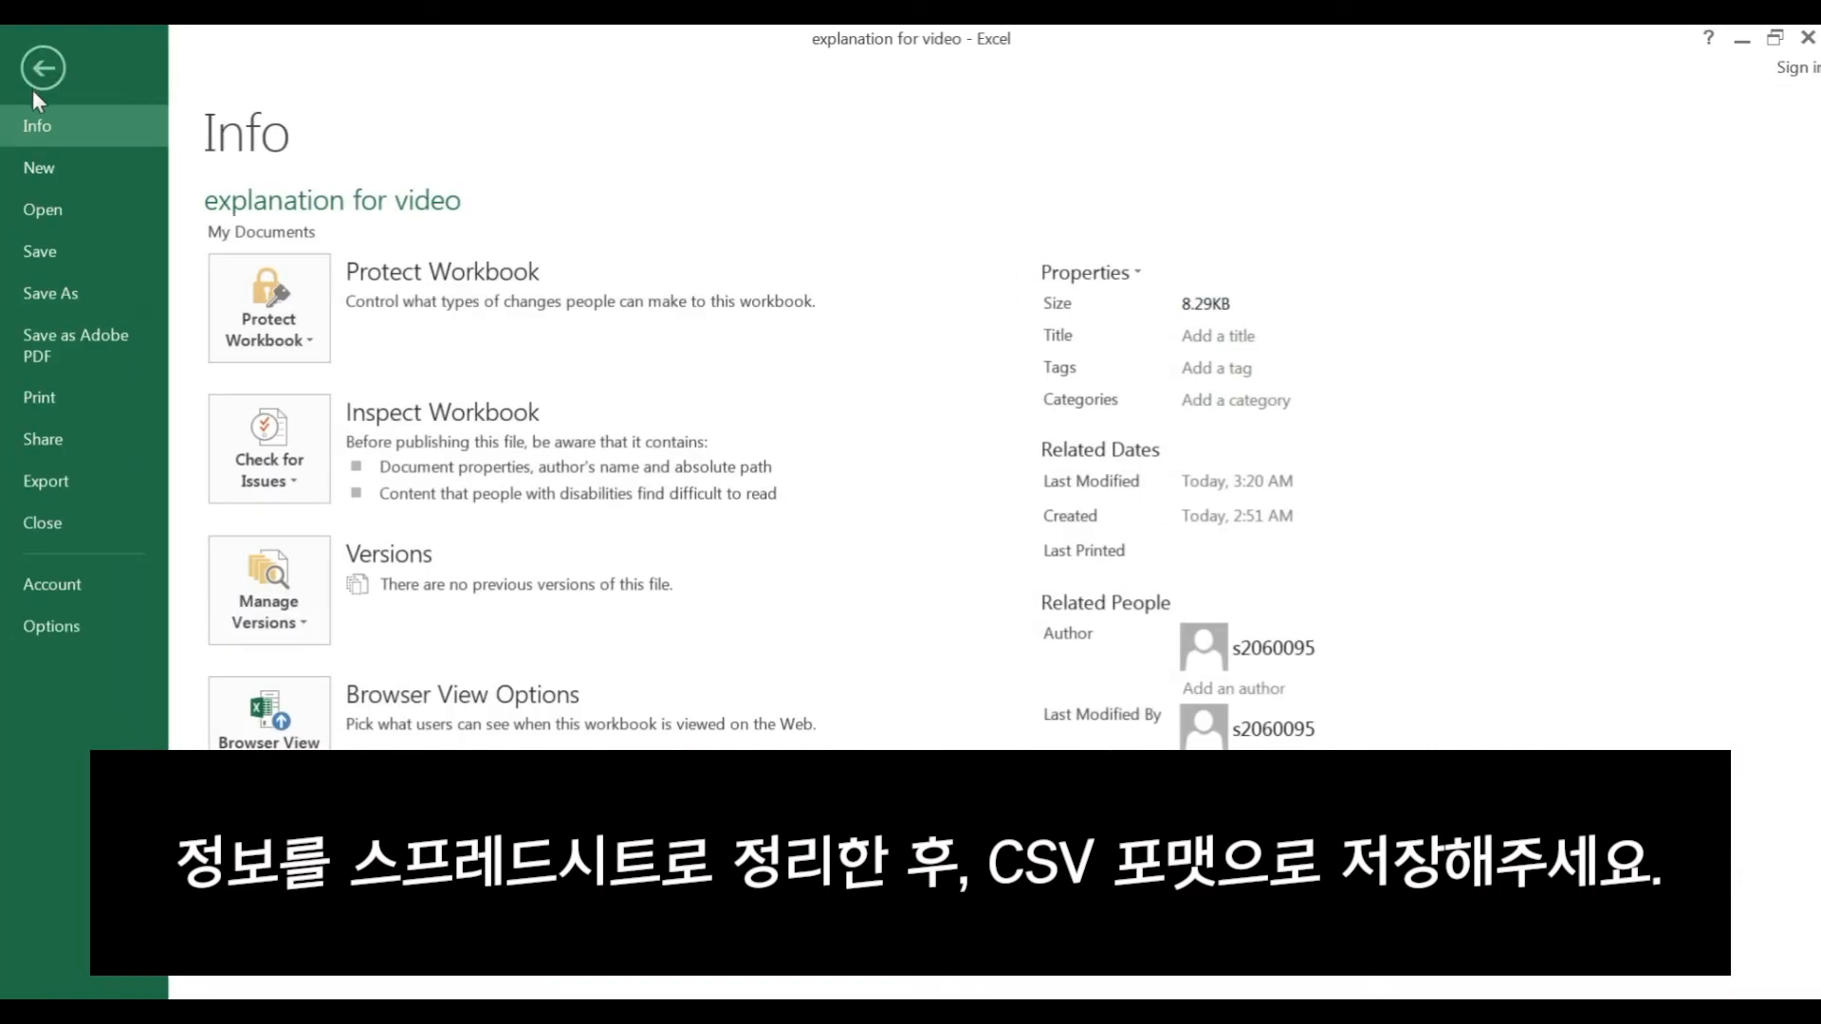
click(55, 296)
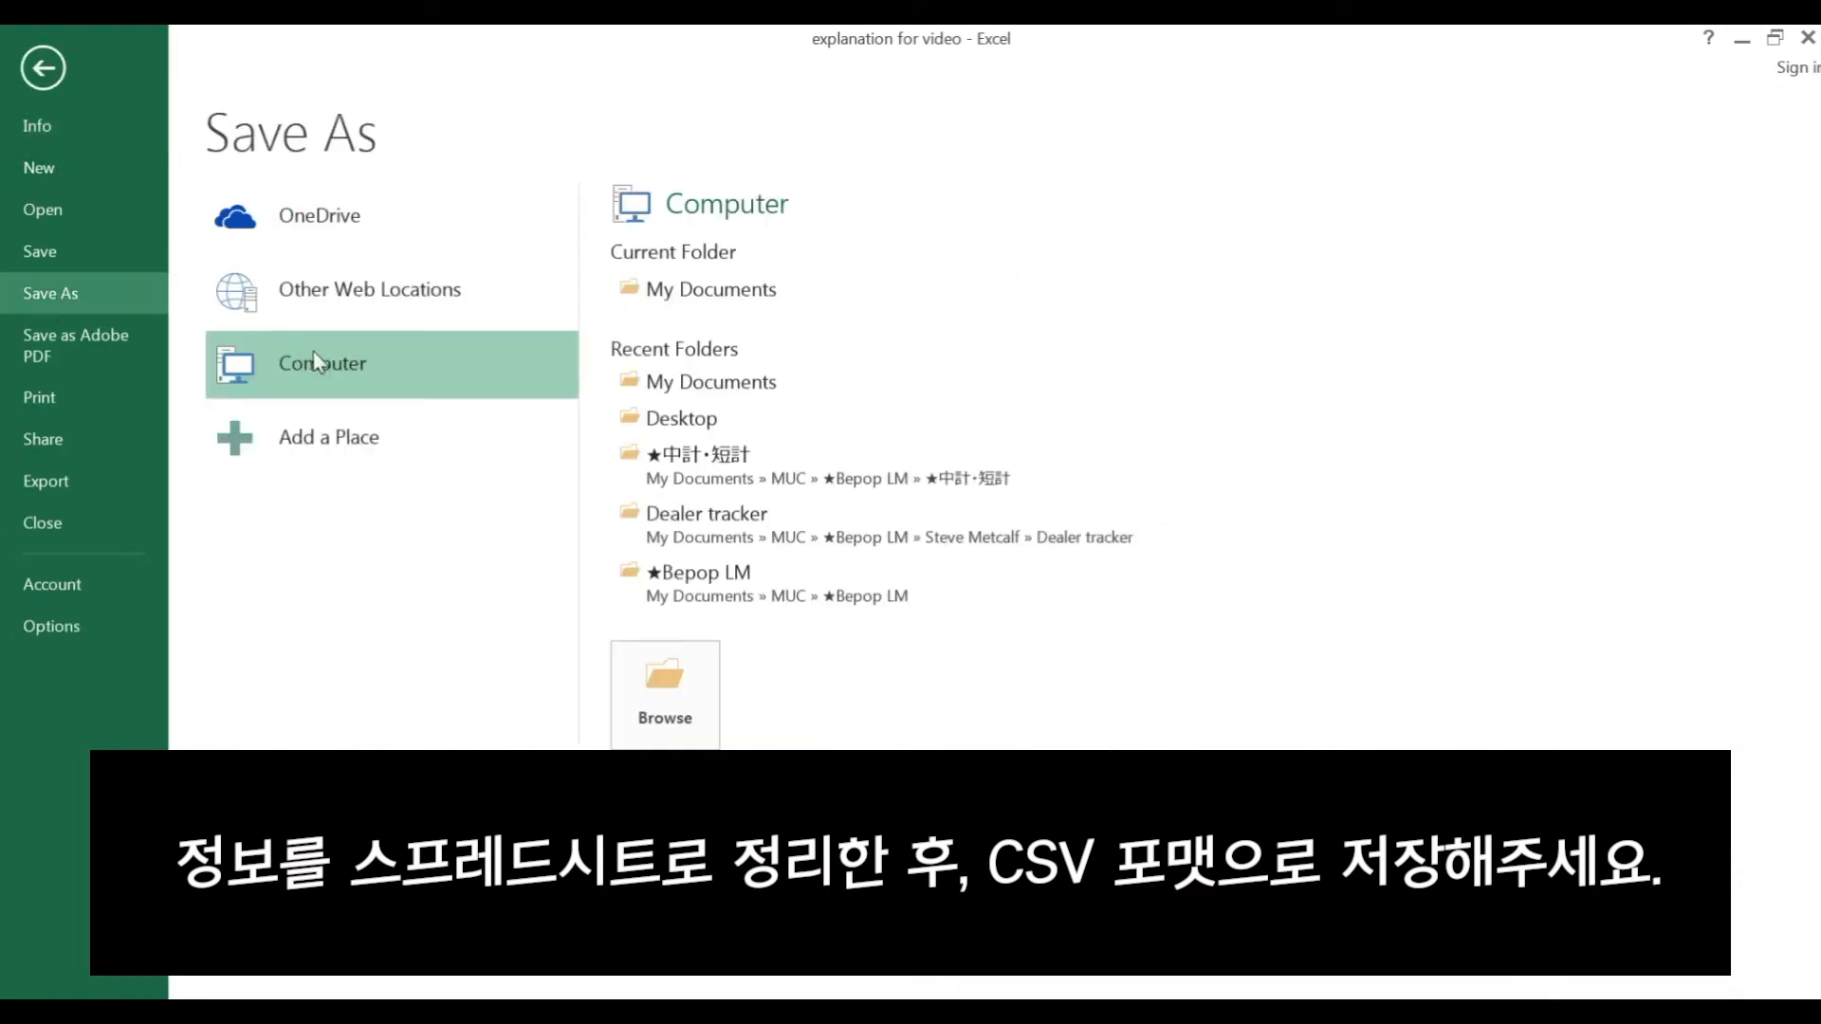
click(756, 305)
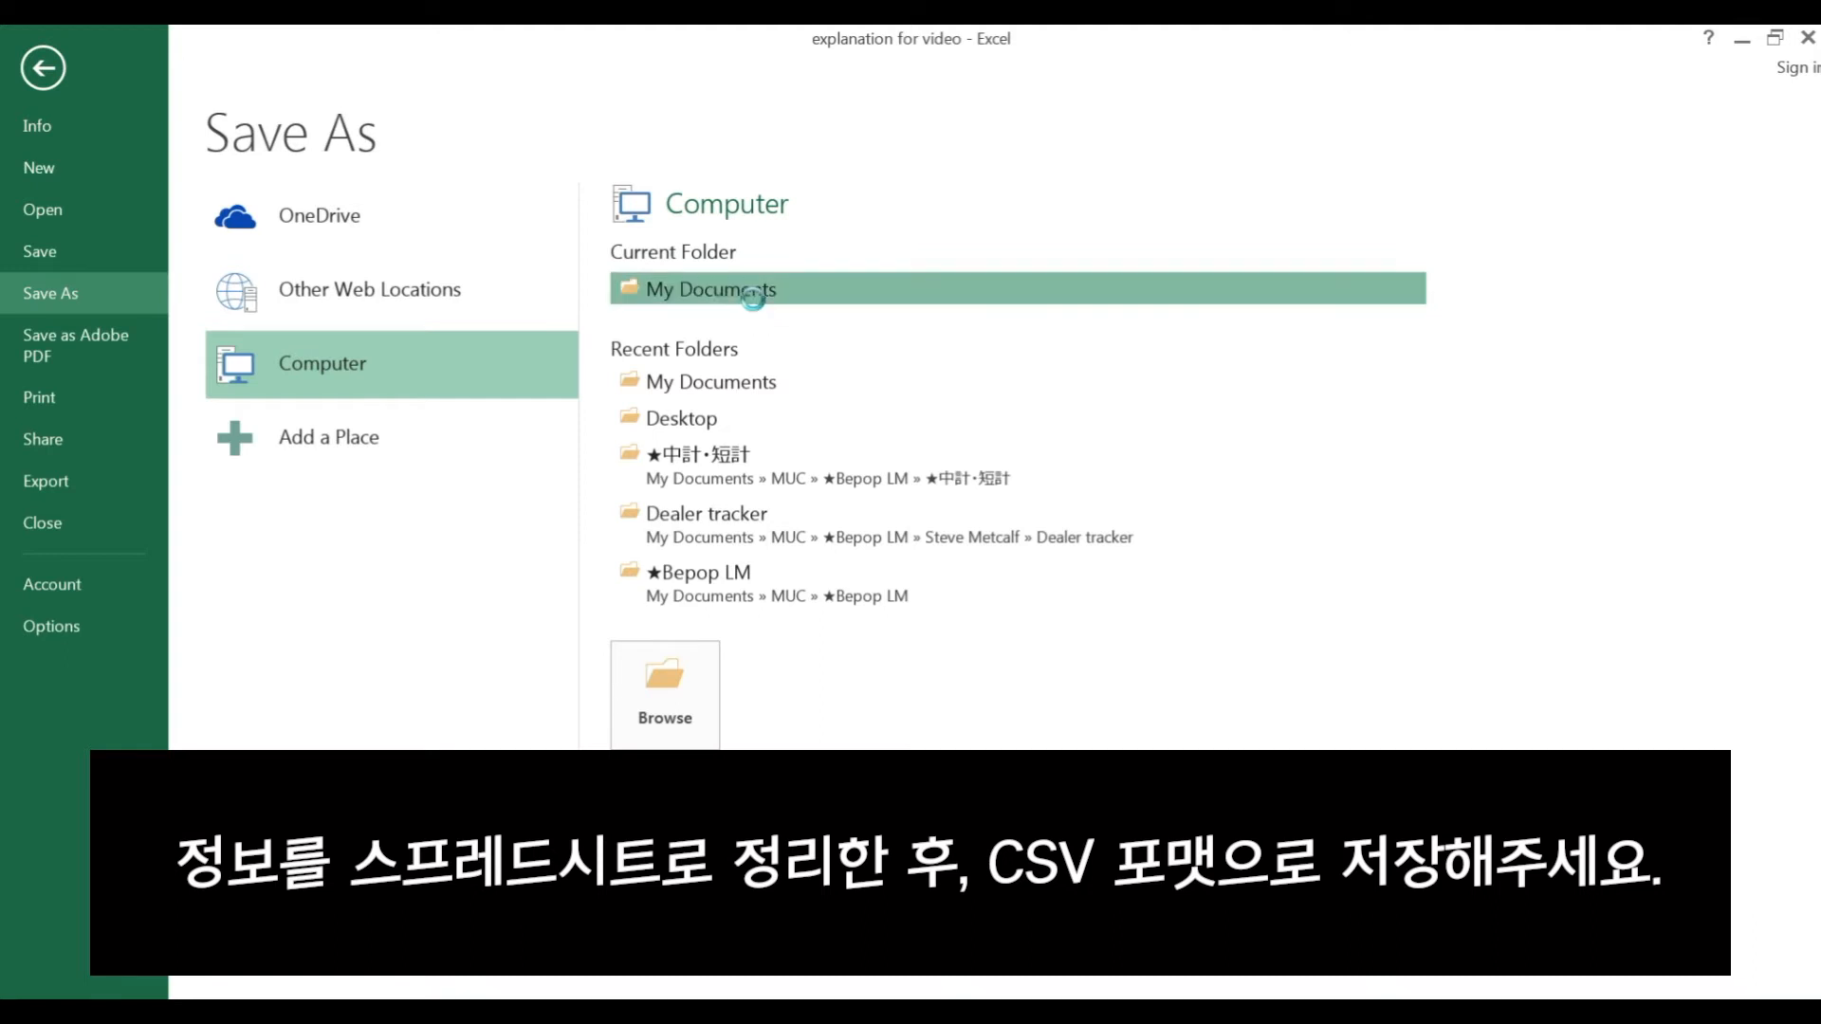
click(474, 807)
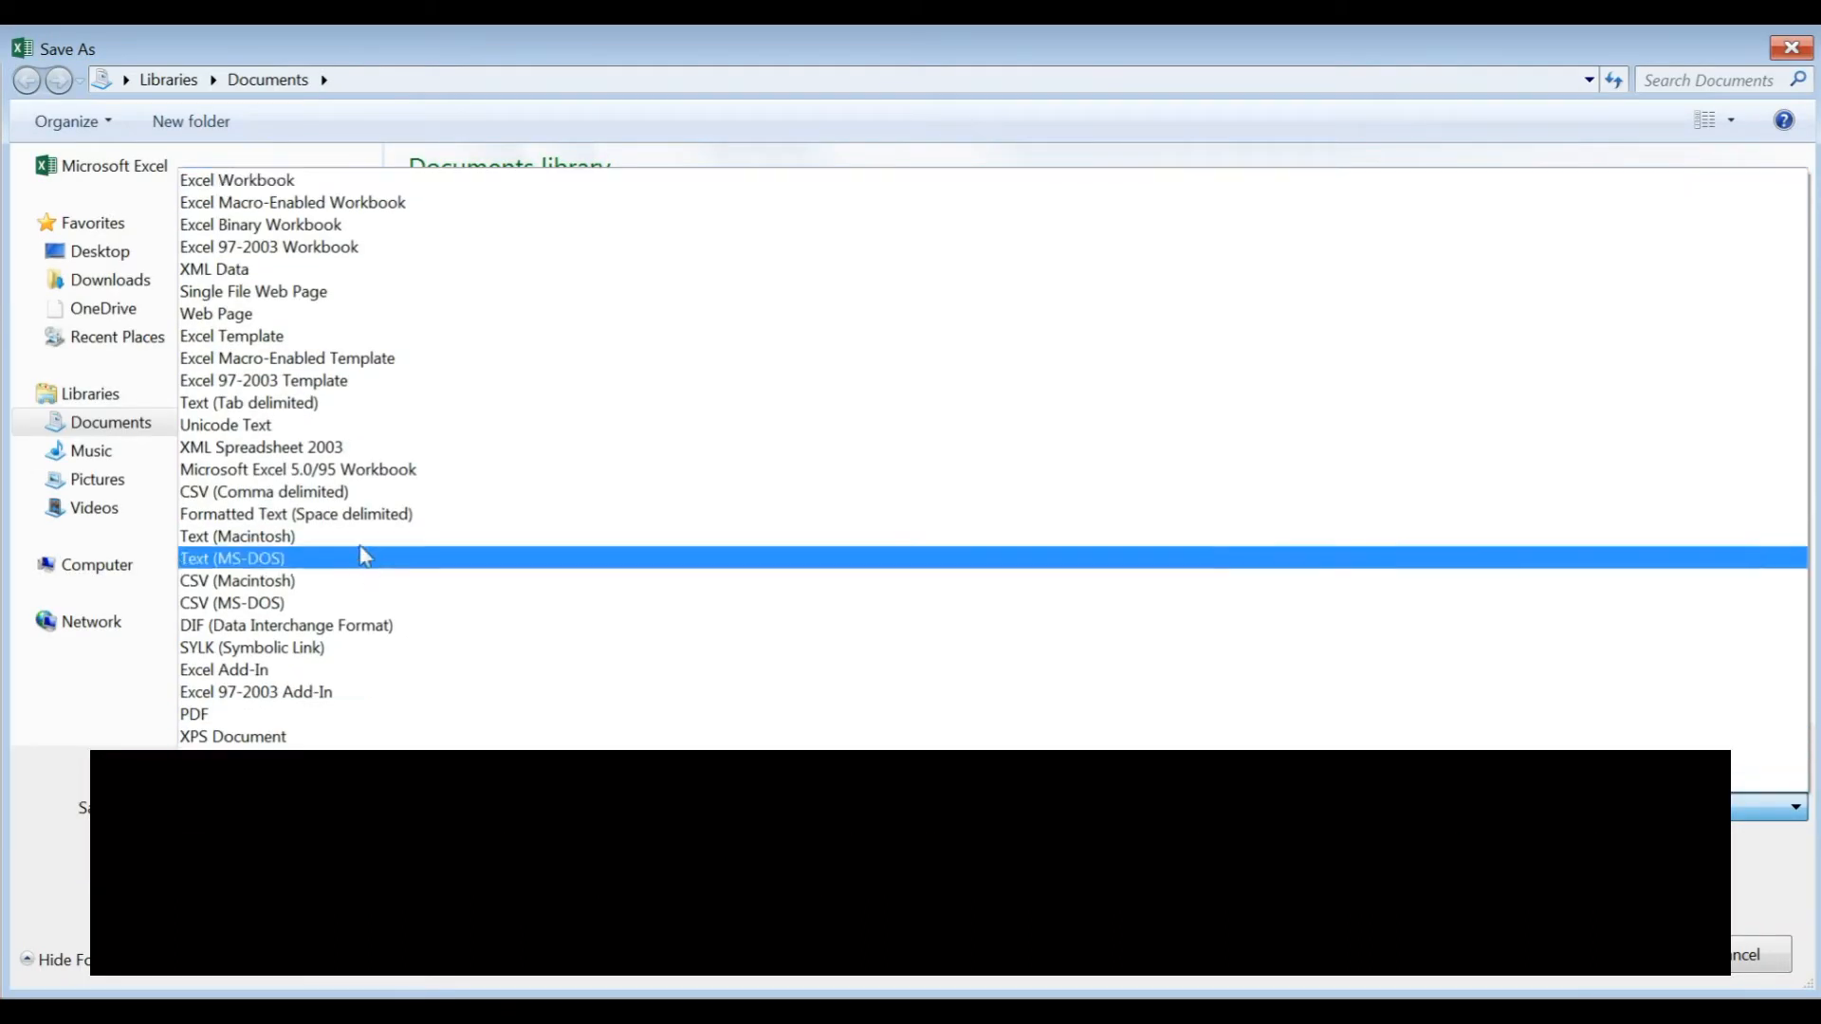
click(209, 492)
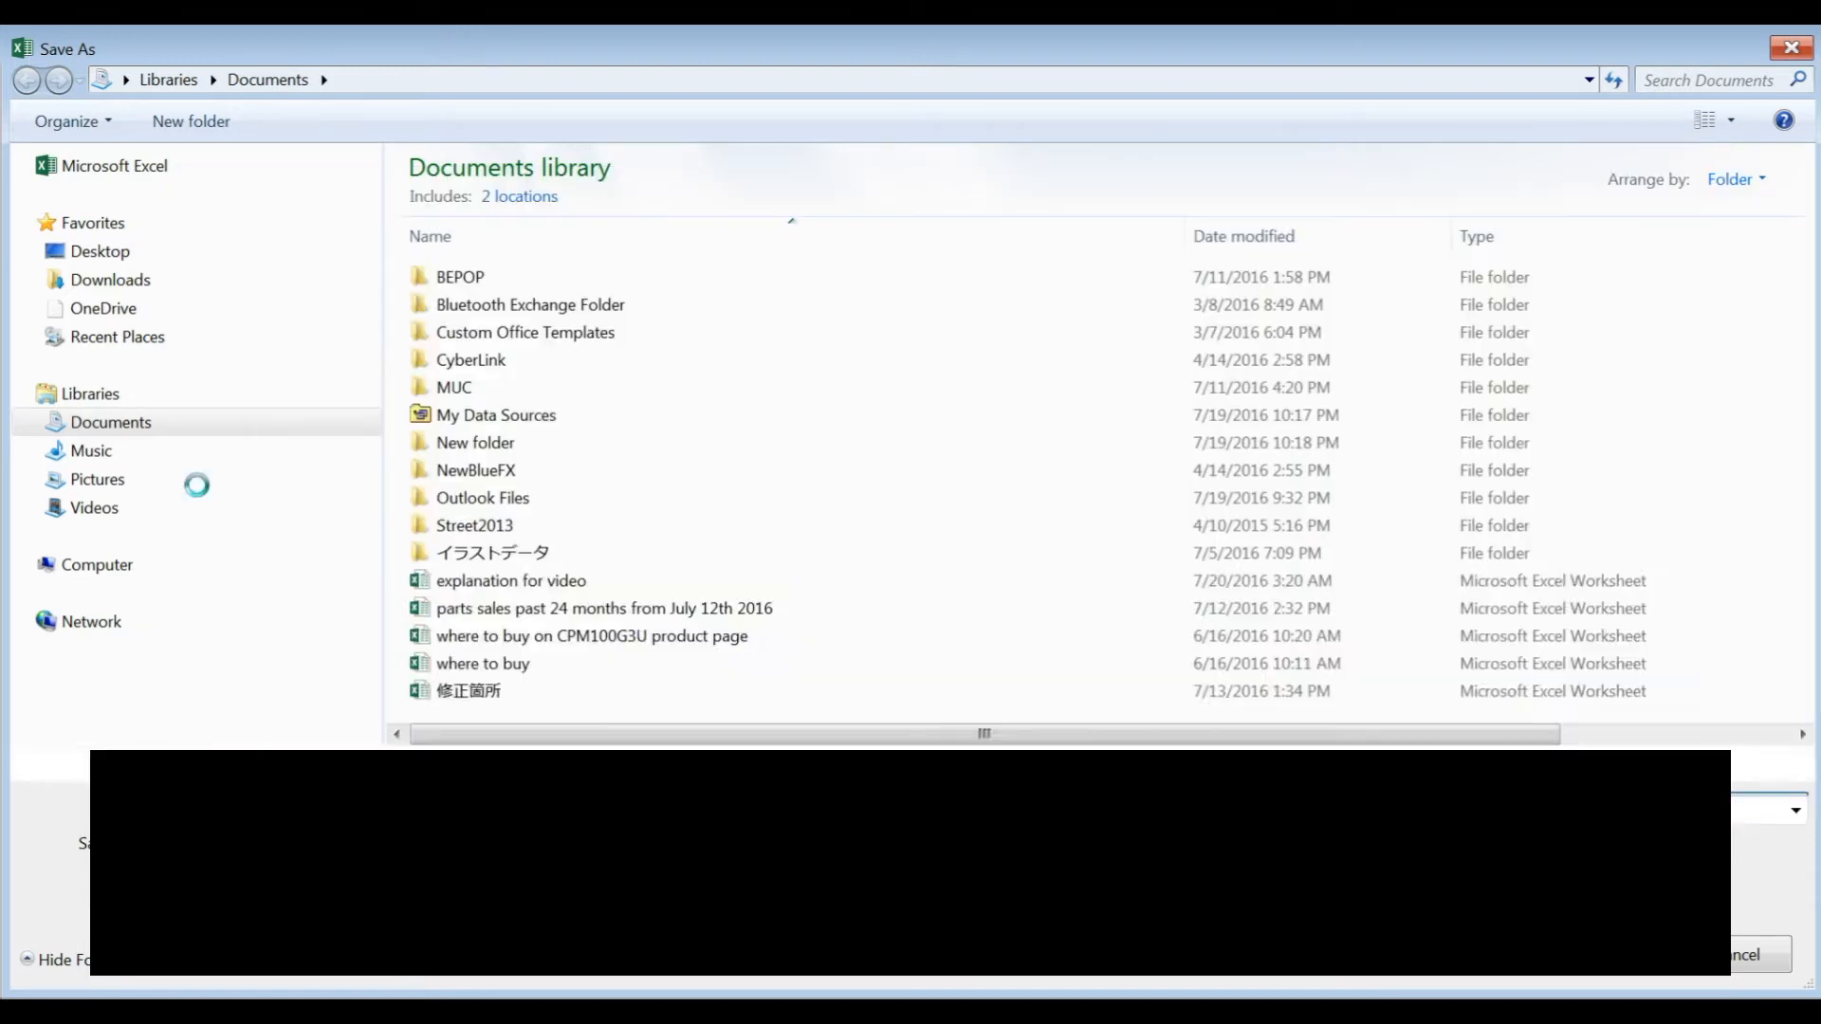
click(1626, 975)
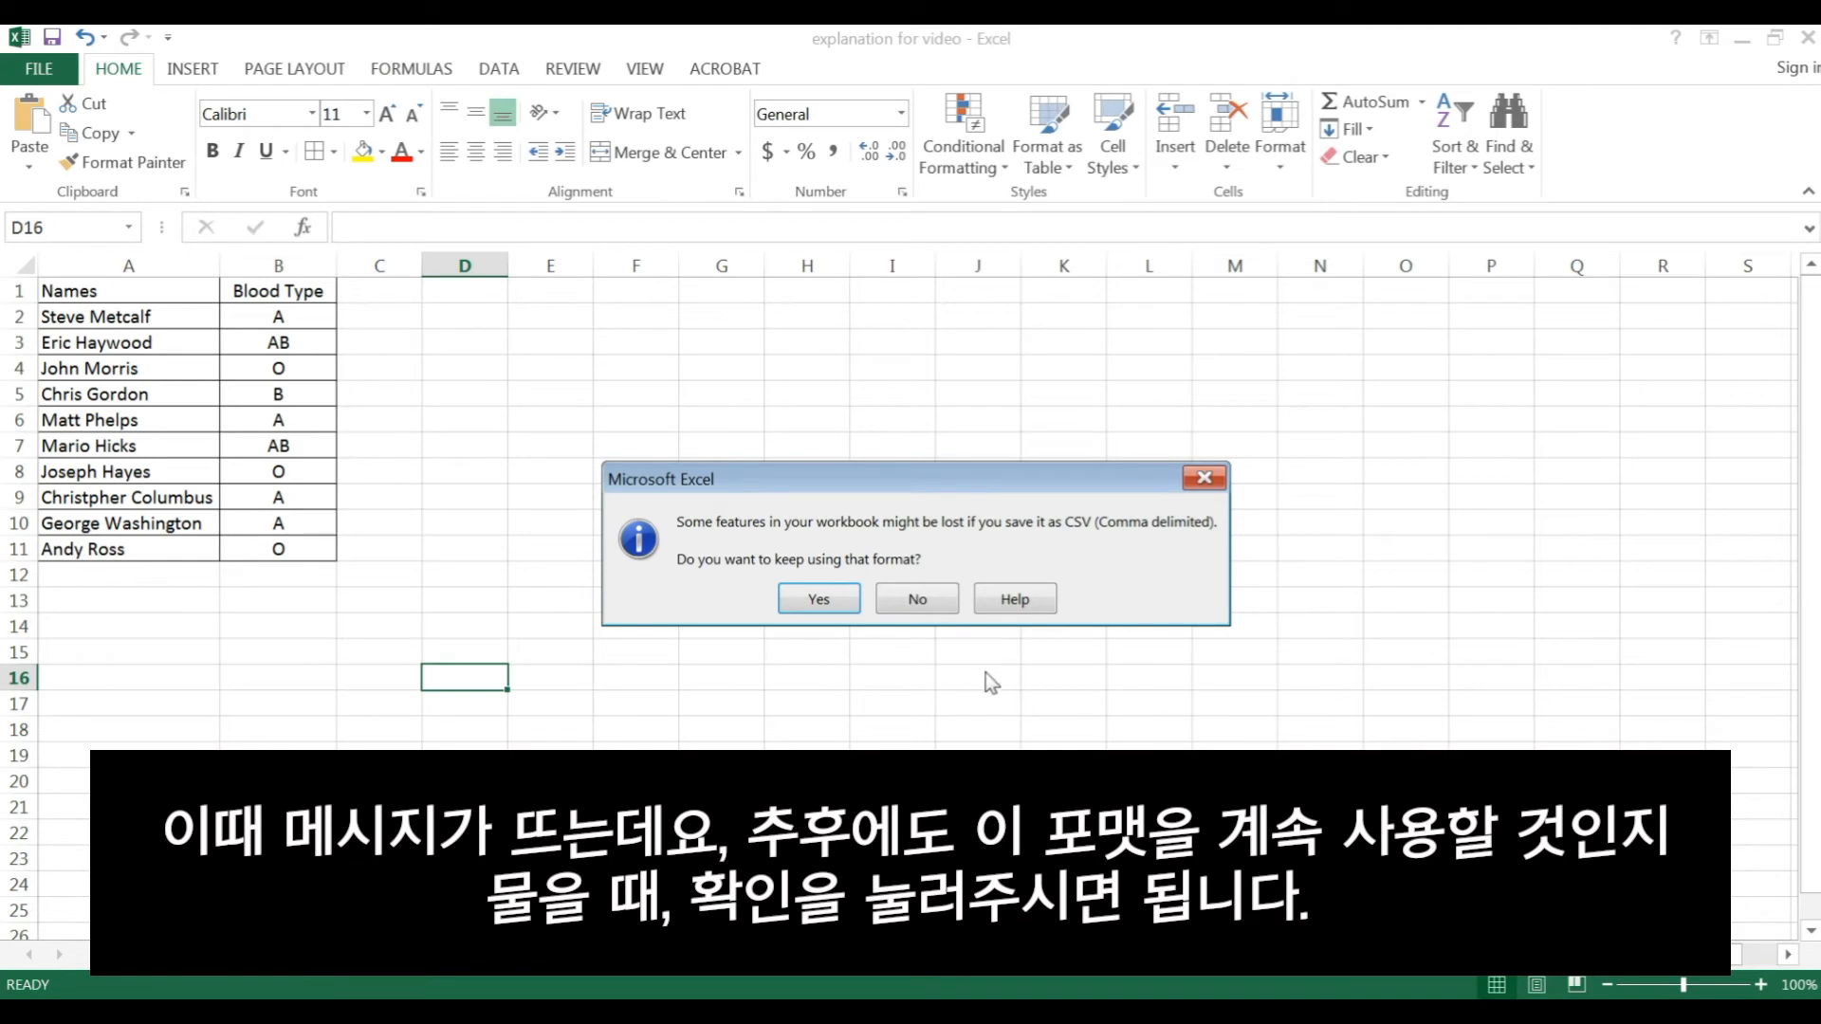
click(838, 605)
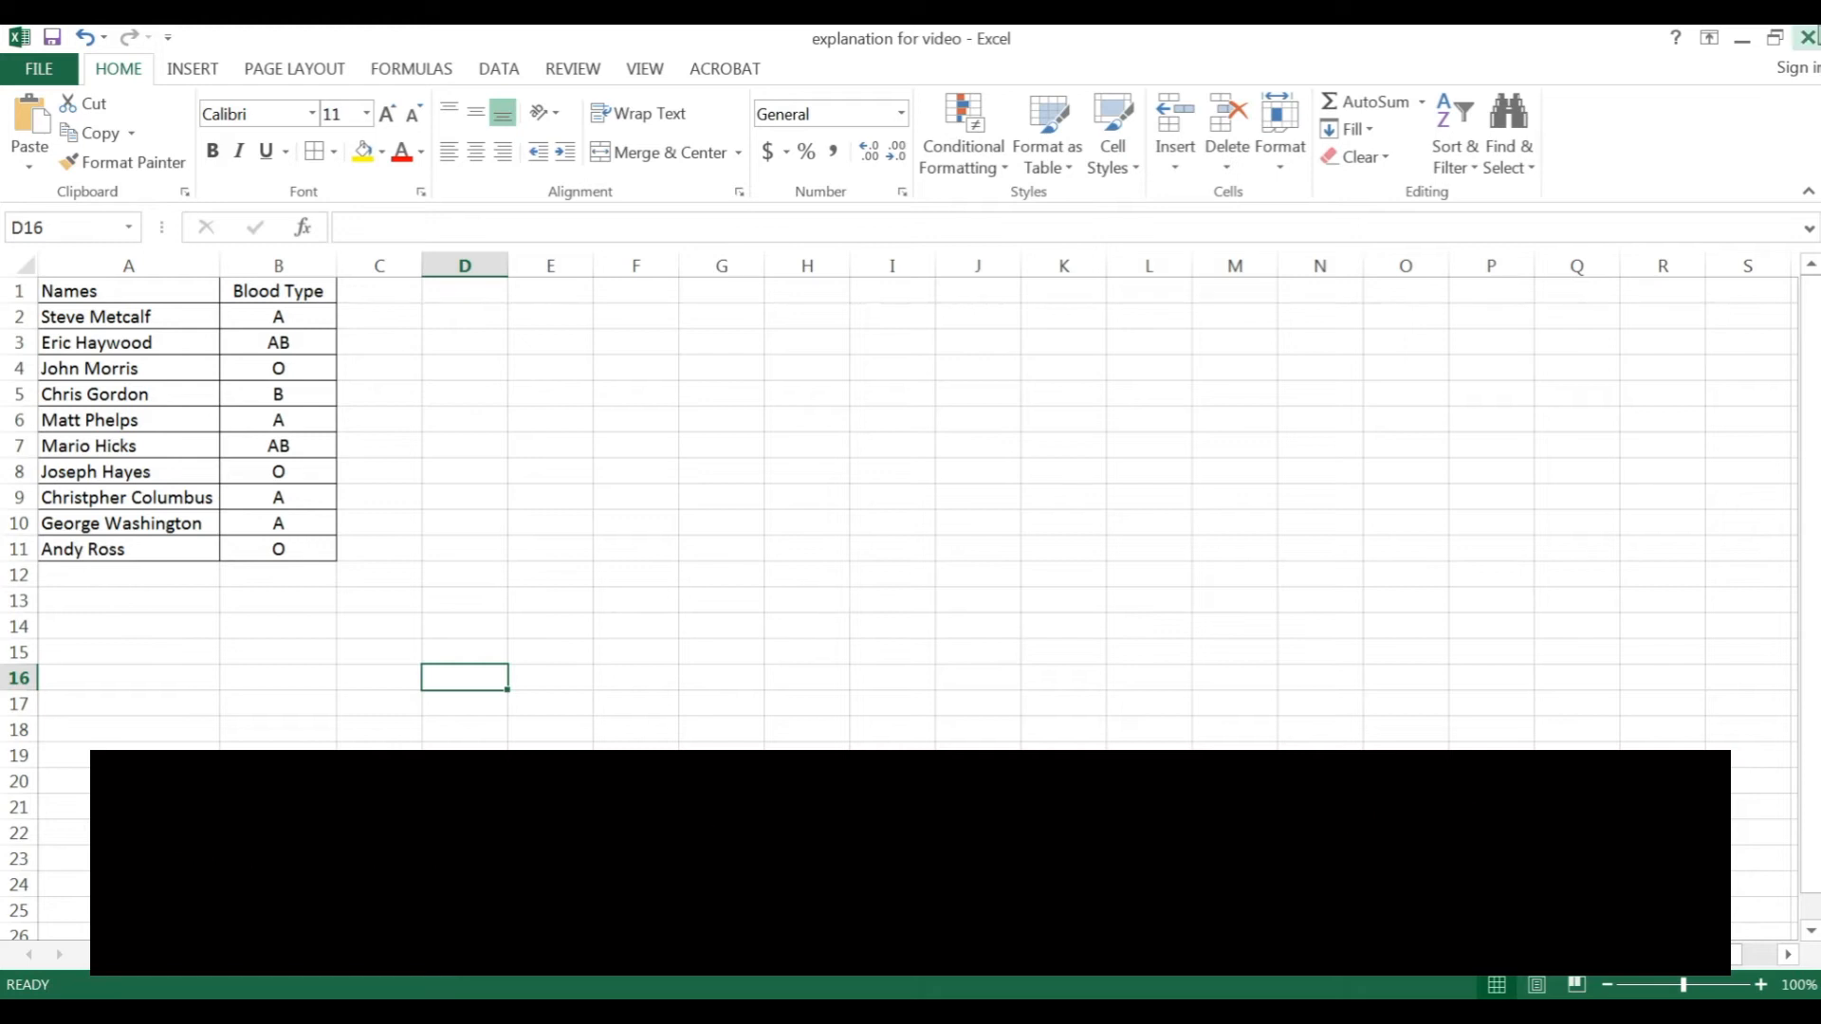
click(1803, 40)
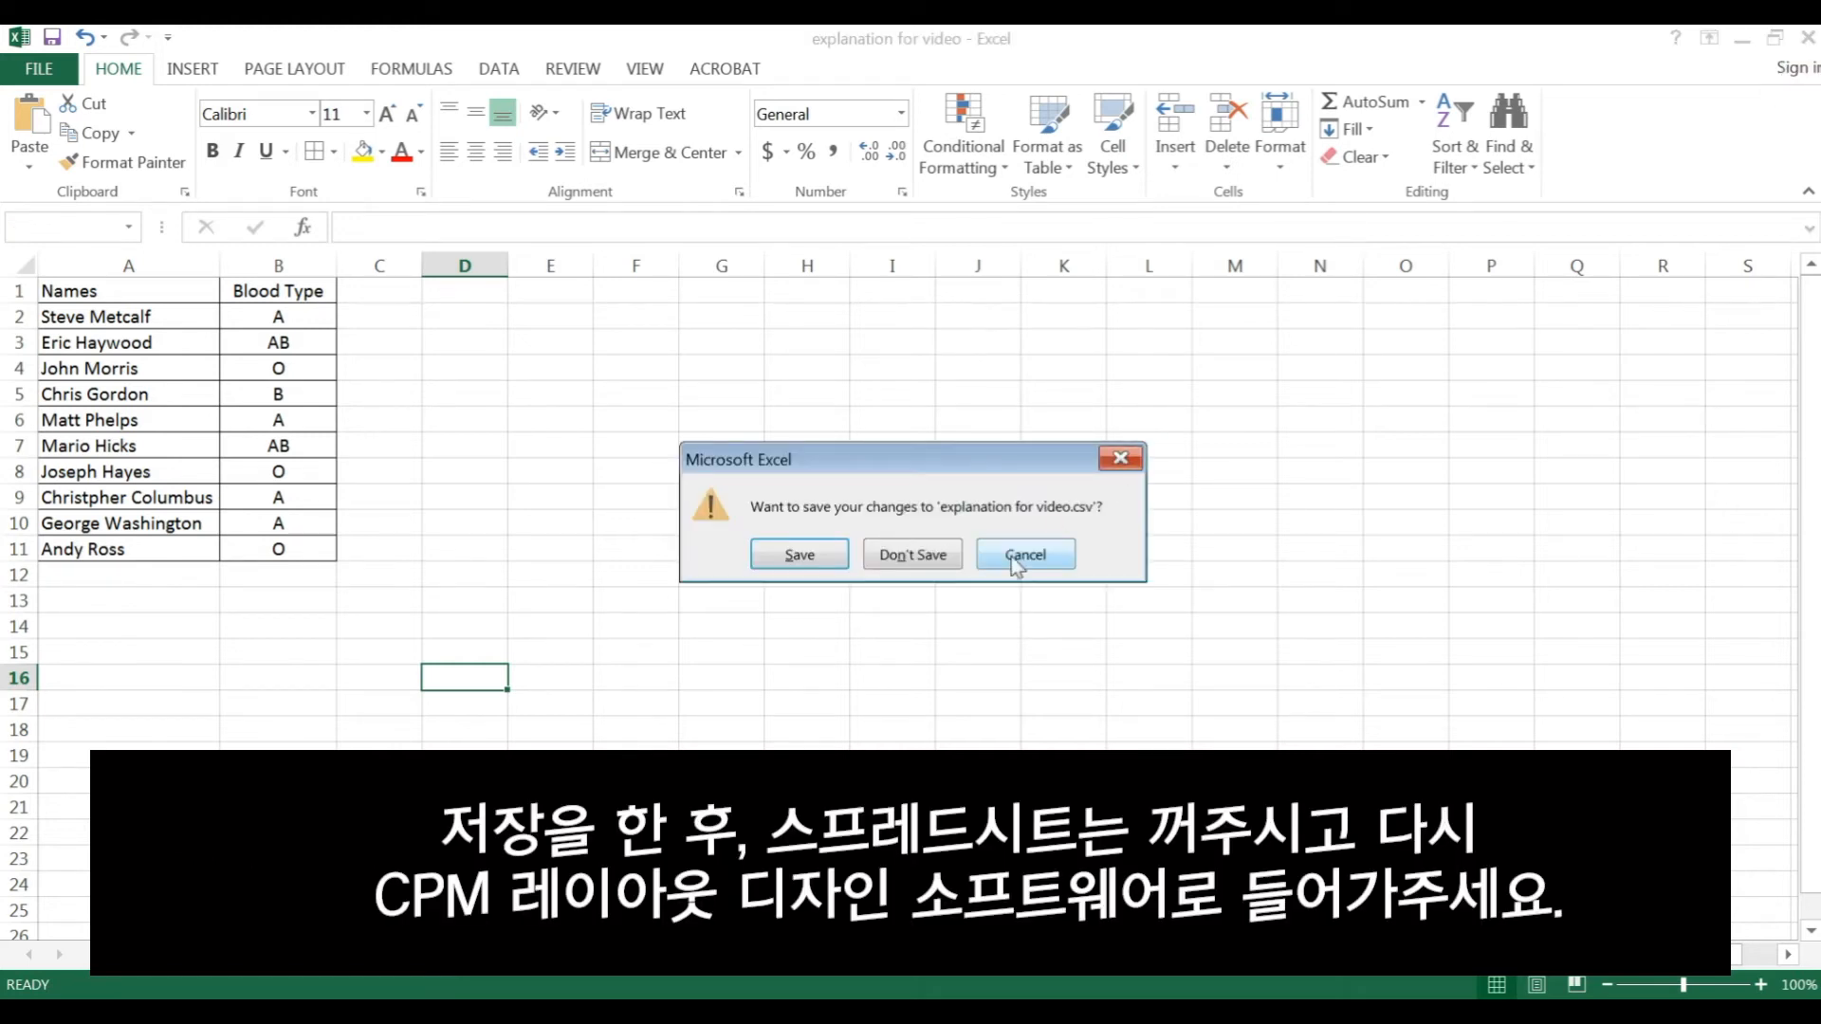
click(947, 560)
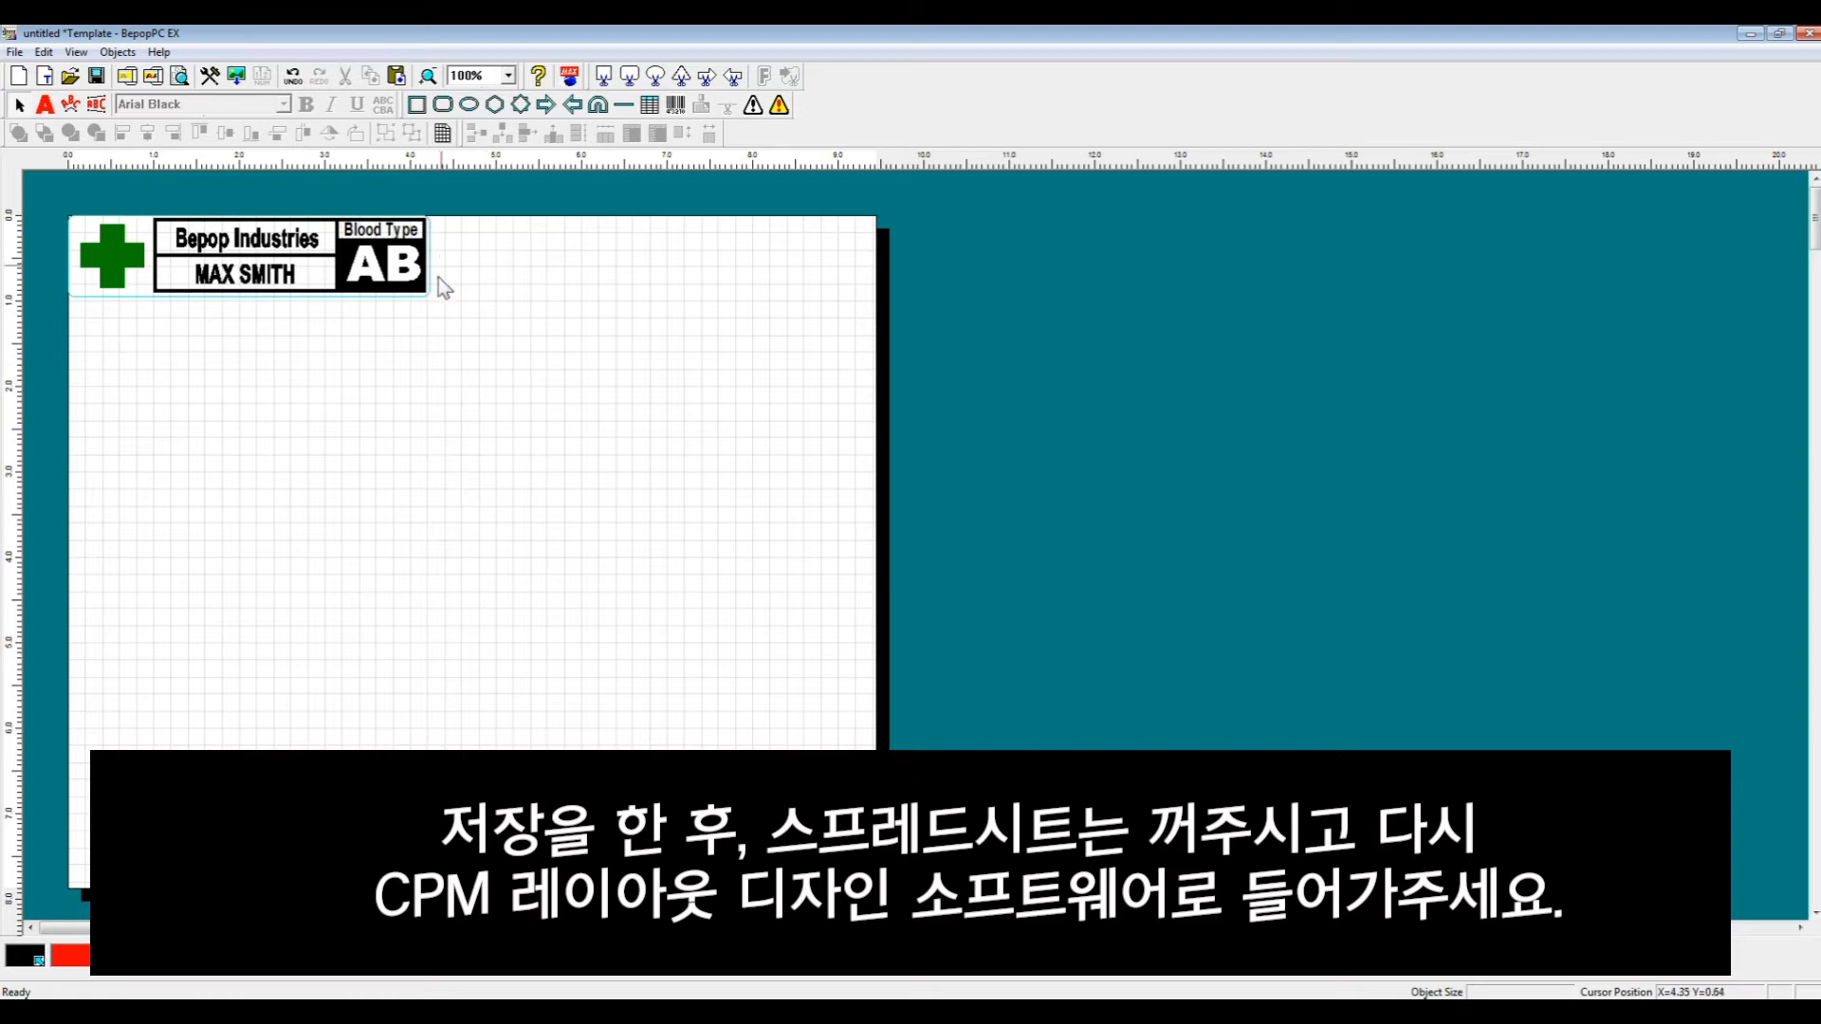
- Connect the label to the CSV database file 'explanation for video' from the Documents library
click(15, 52)
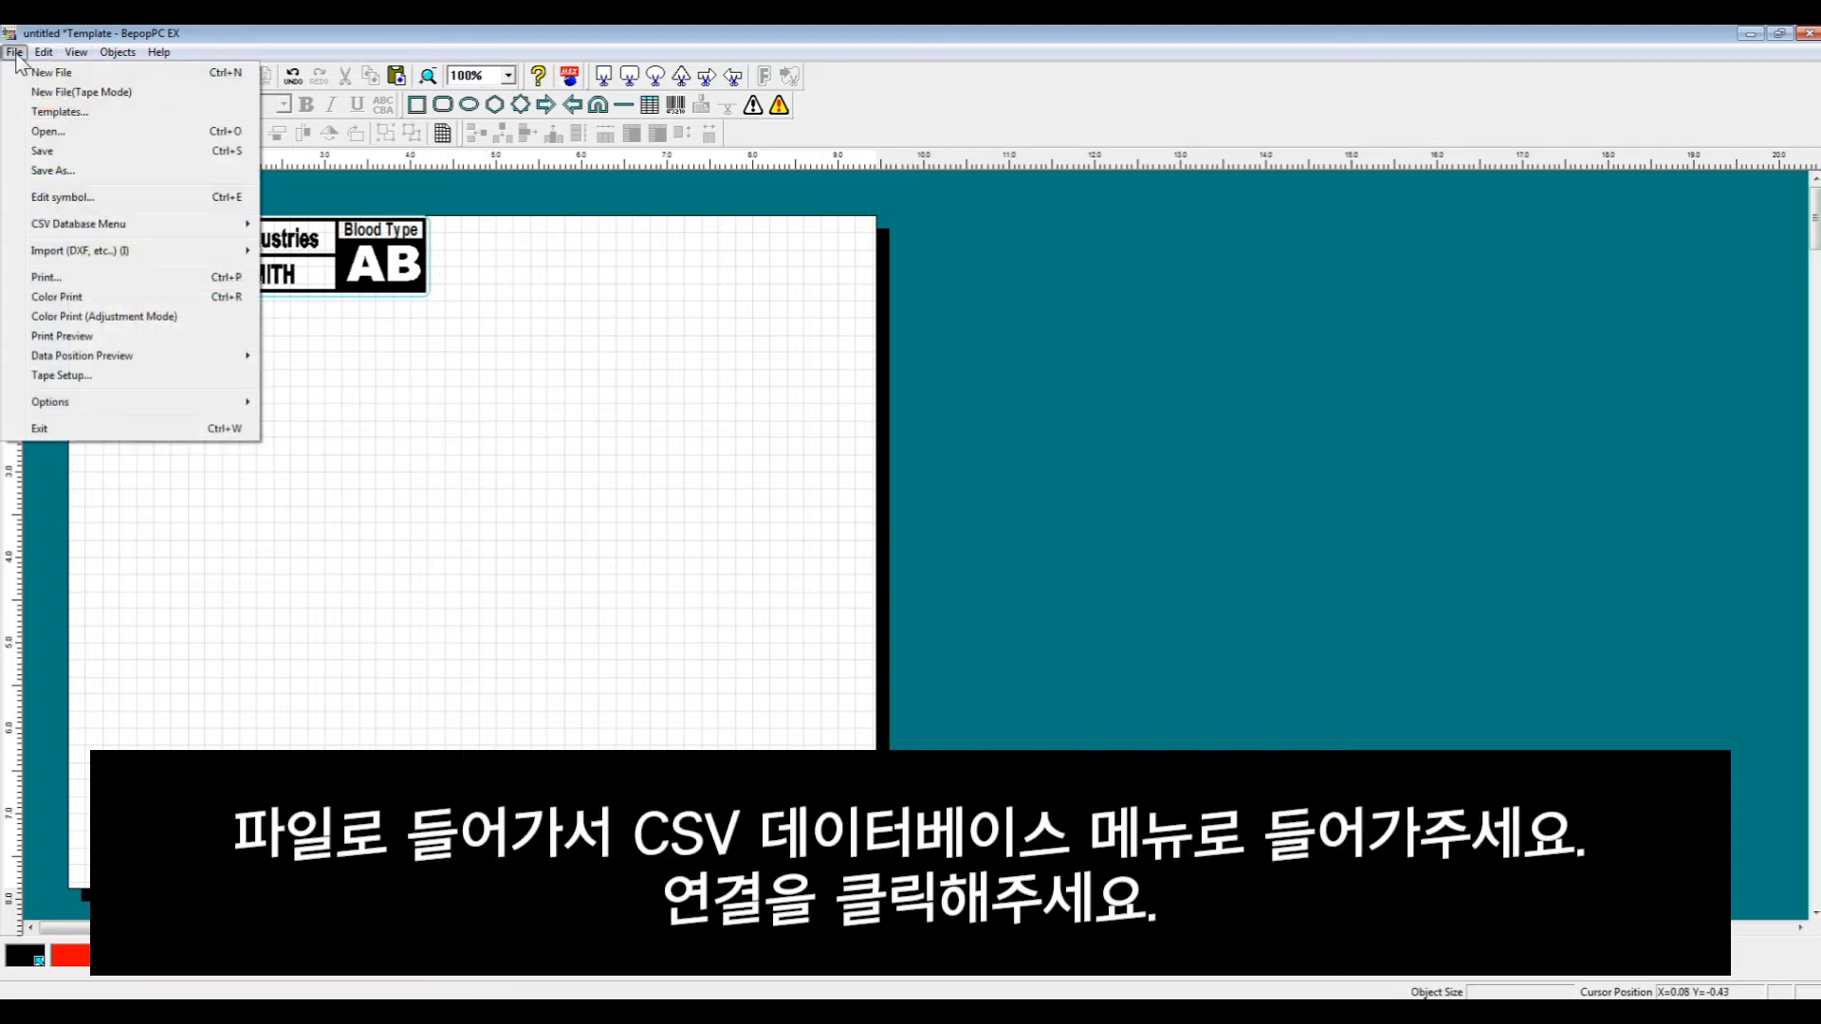
mouse_move(53, 226)
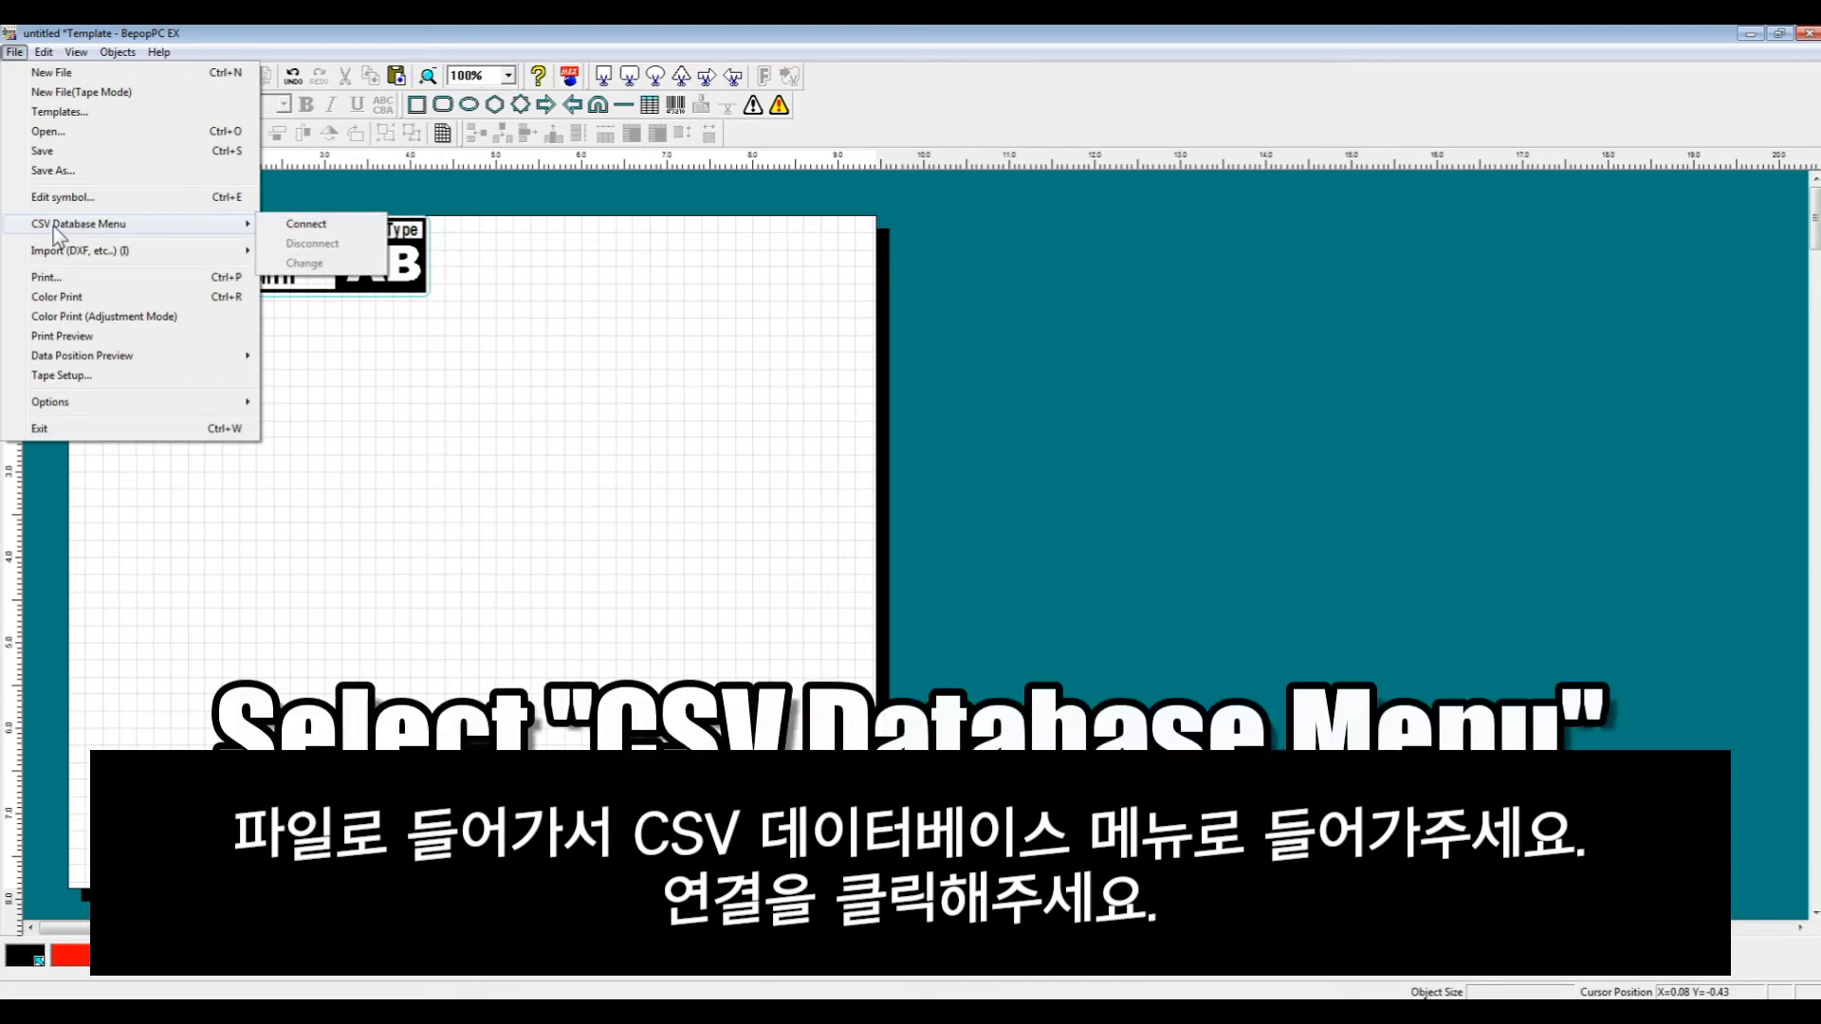
click(322, 230)
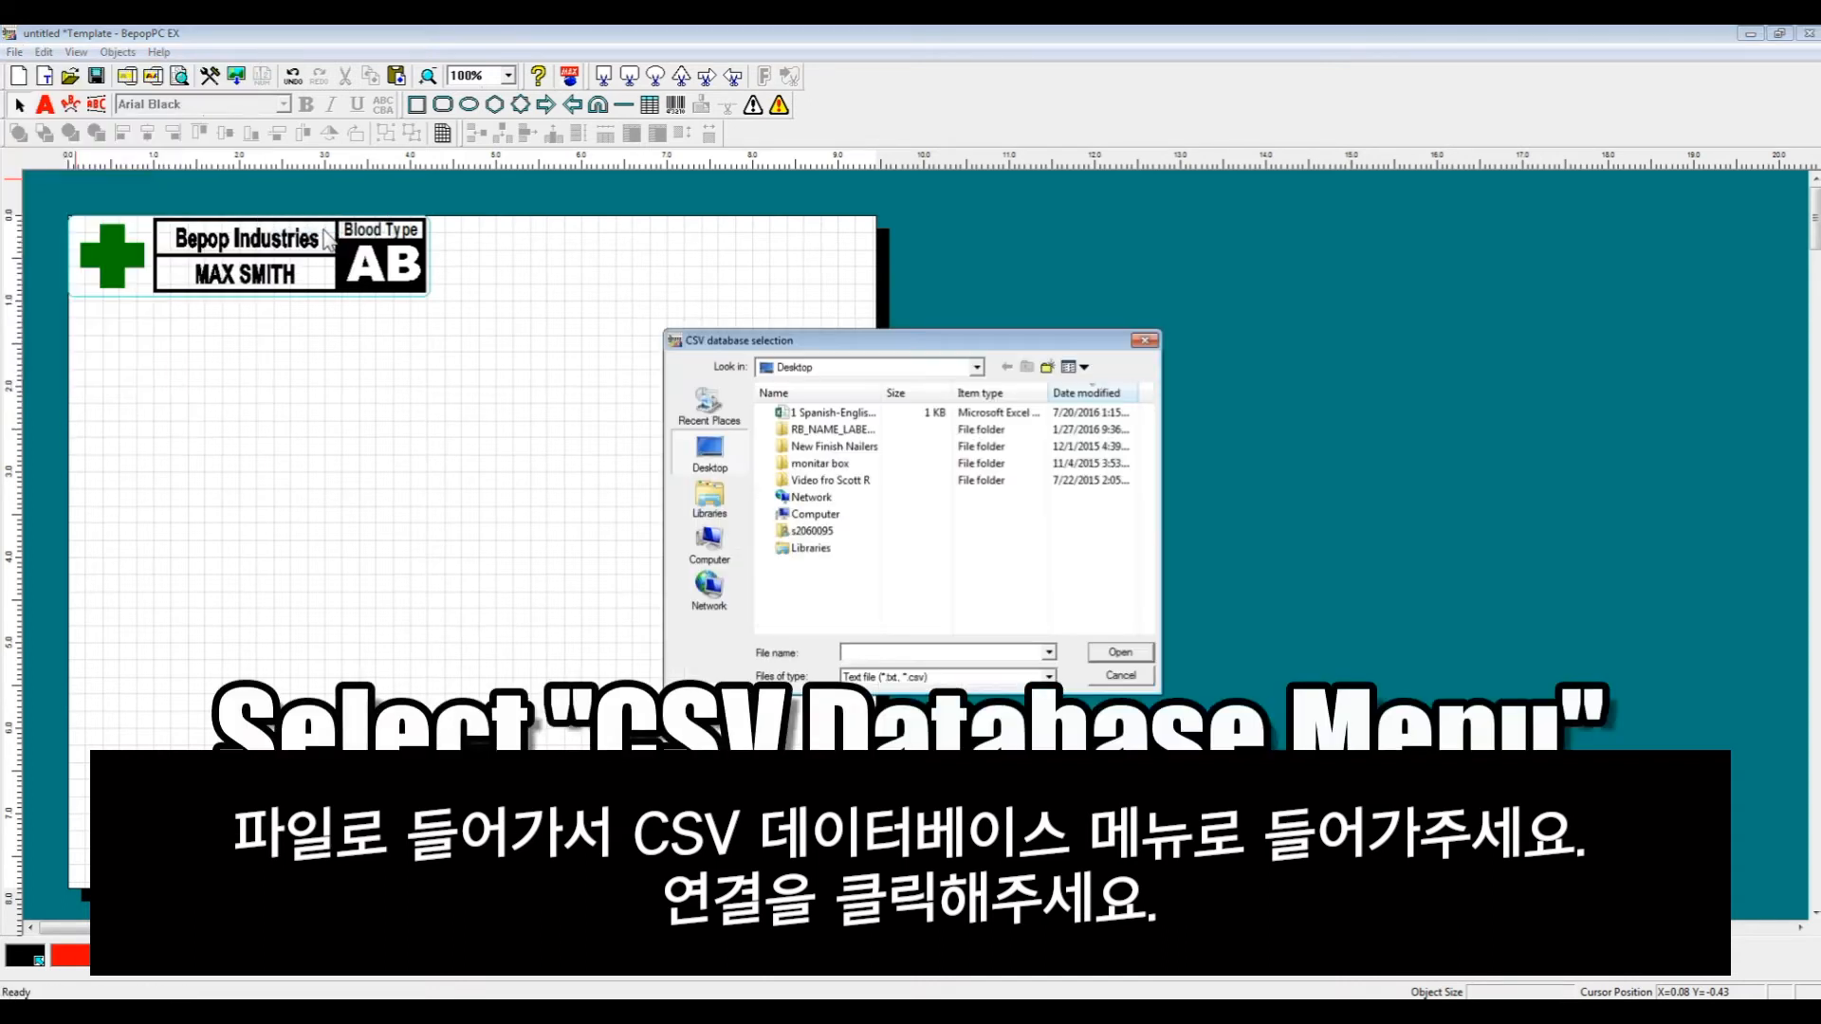
click(908, 370)
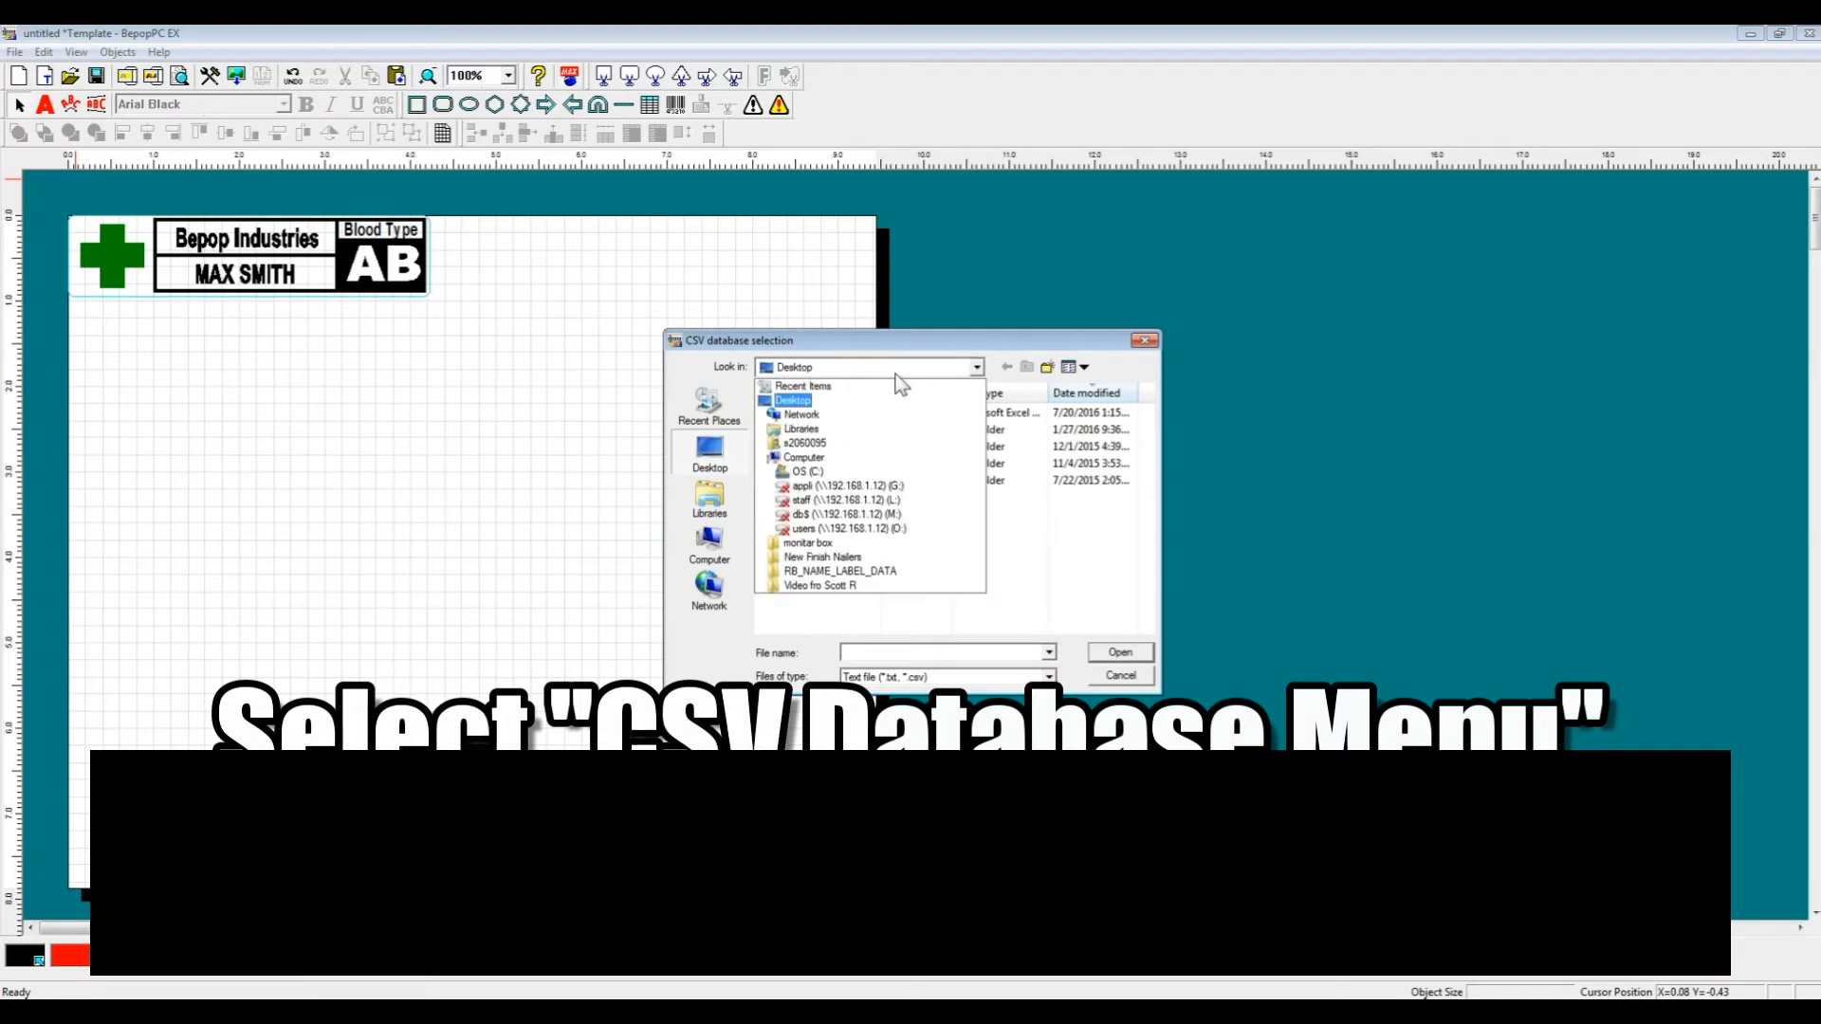
click(905, 382)
click(703, 513)
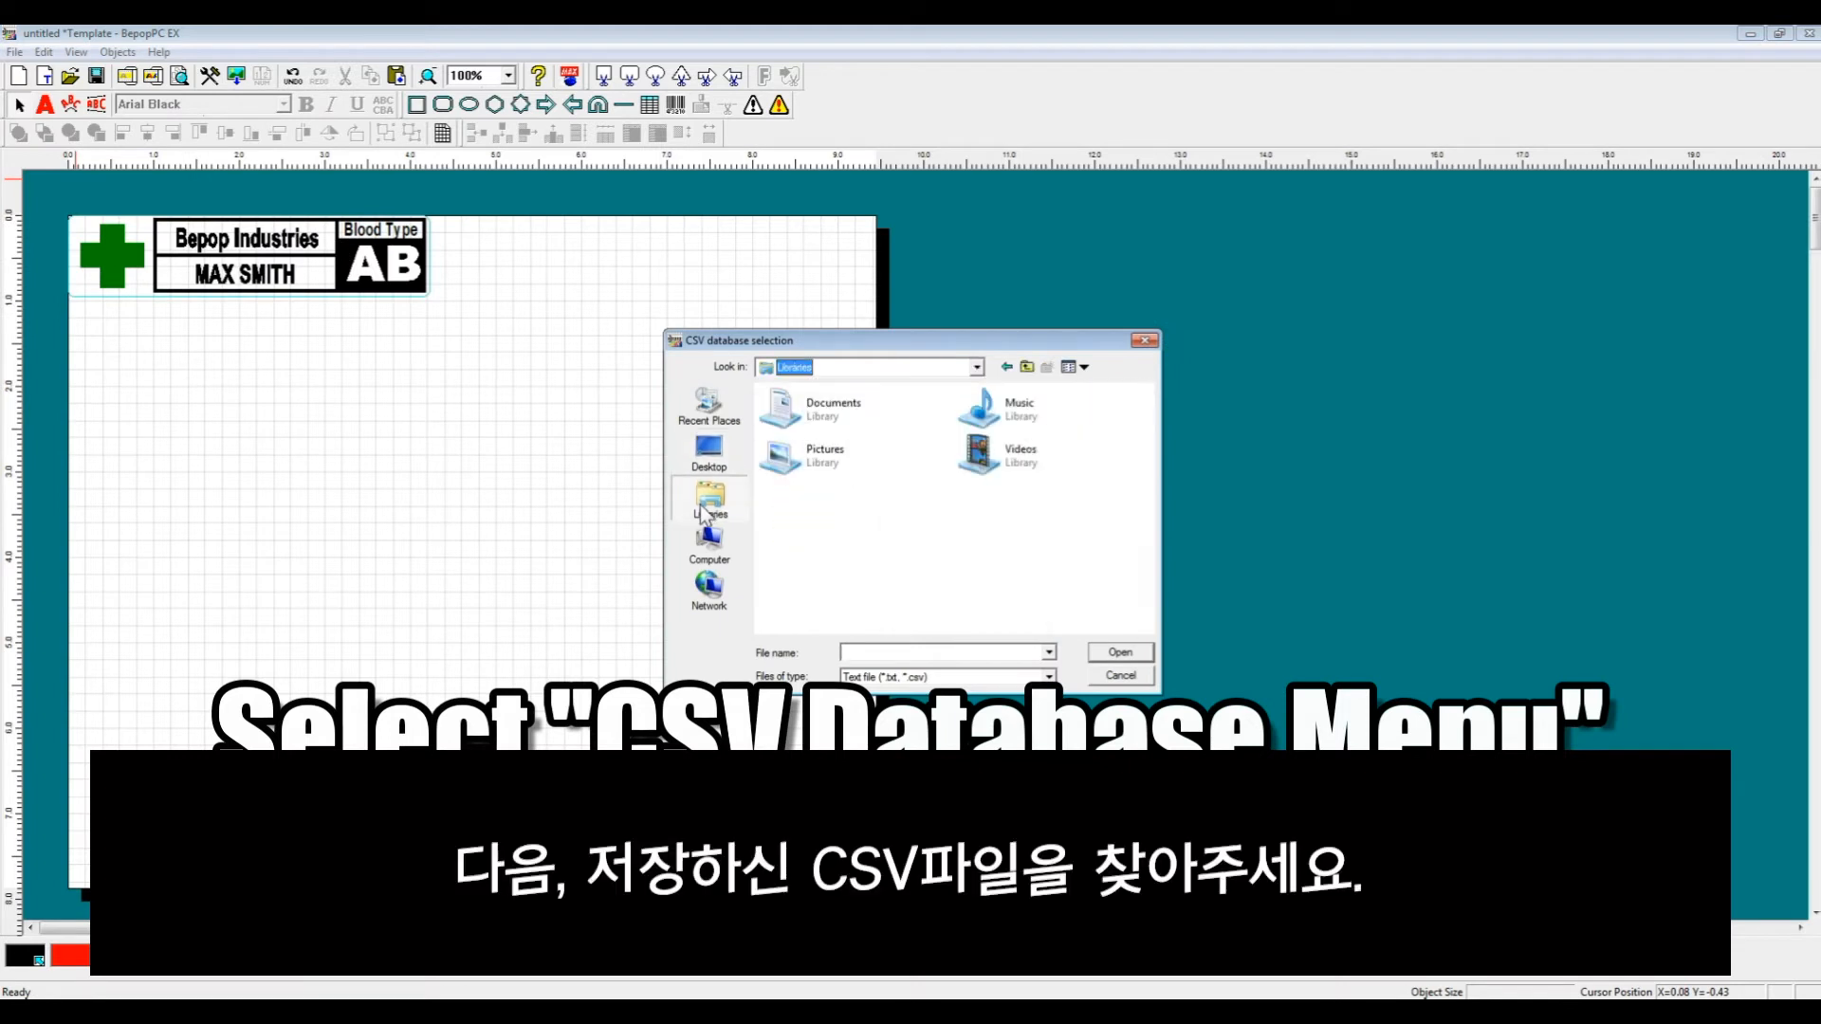
click(814, 424)
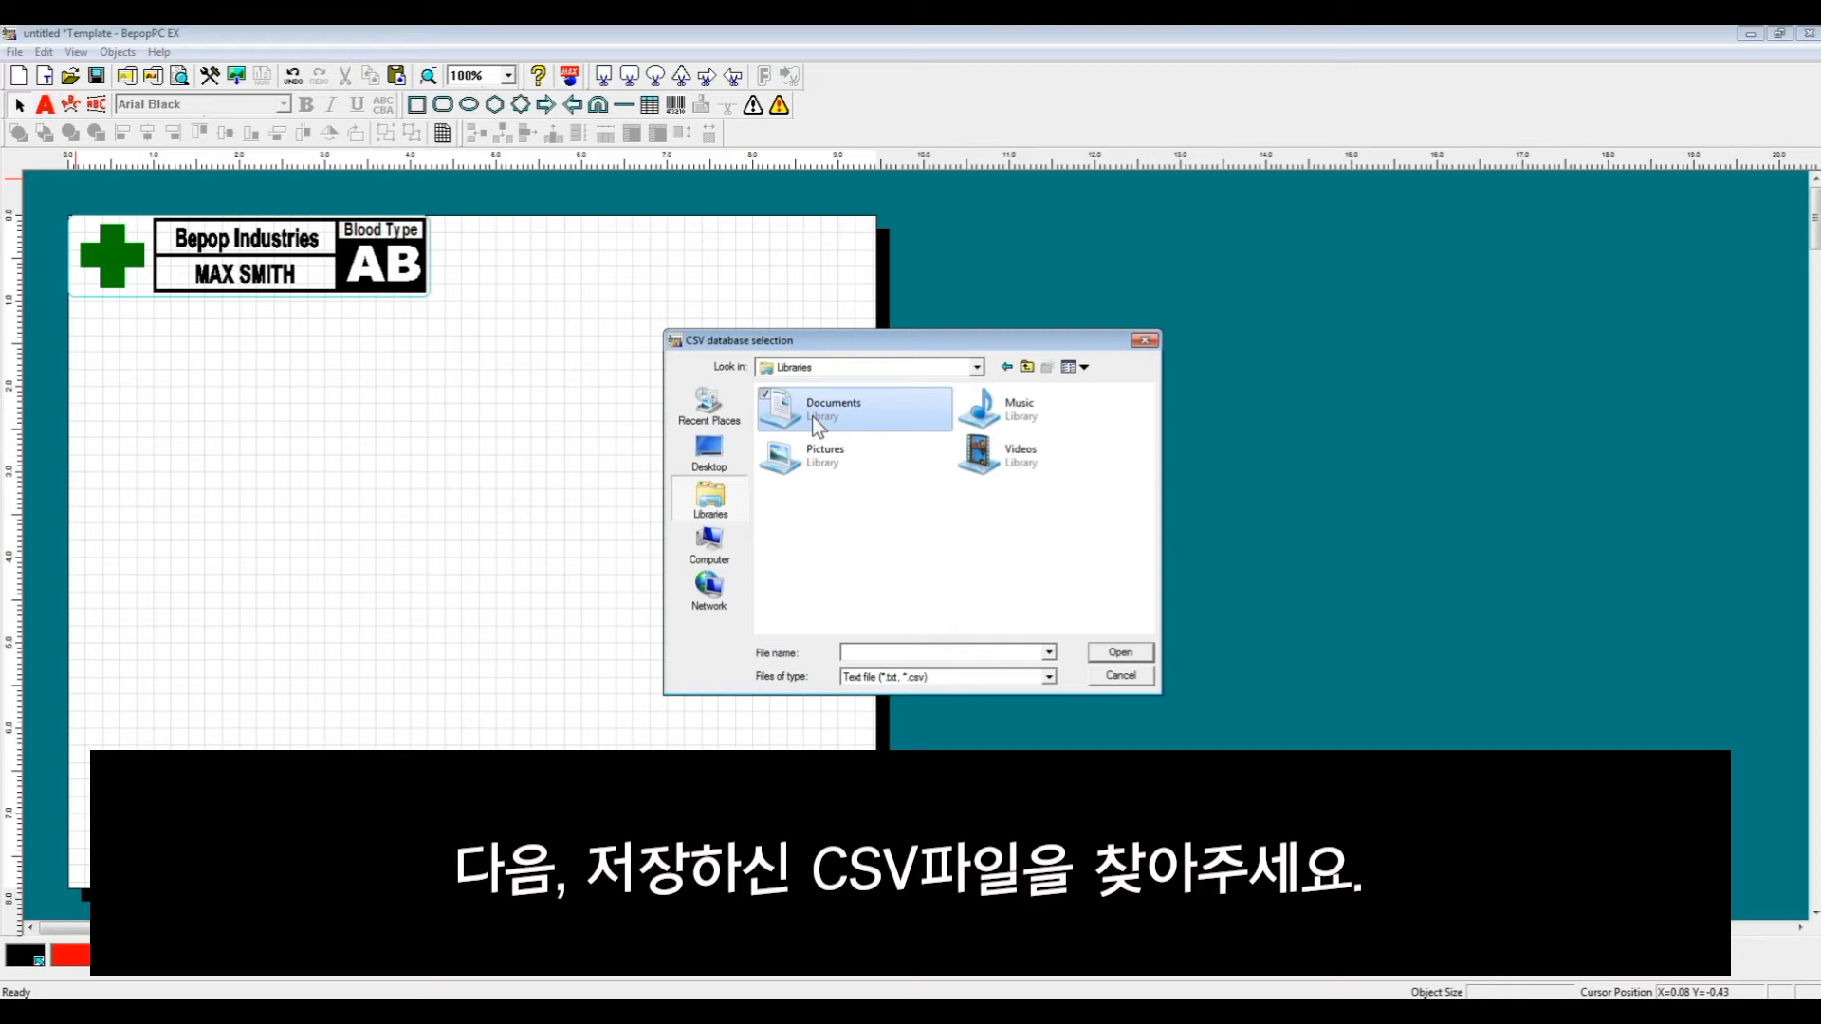
double_click(812, 417)
click(886, 600)
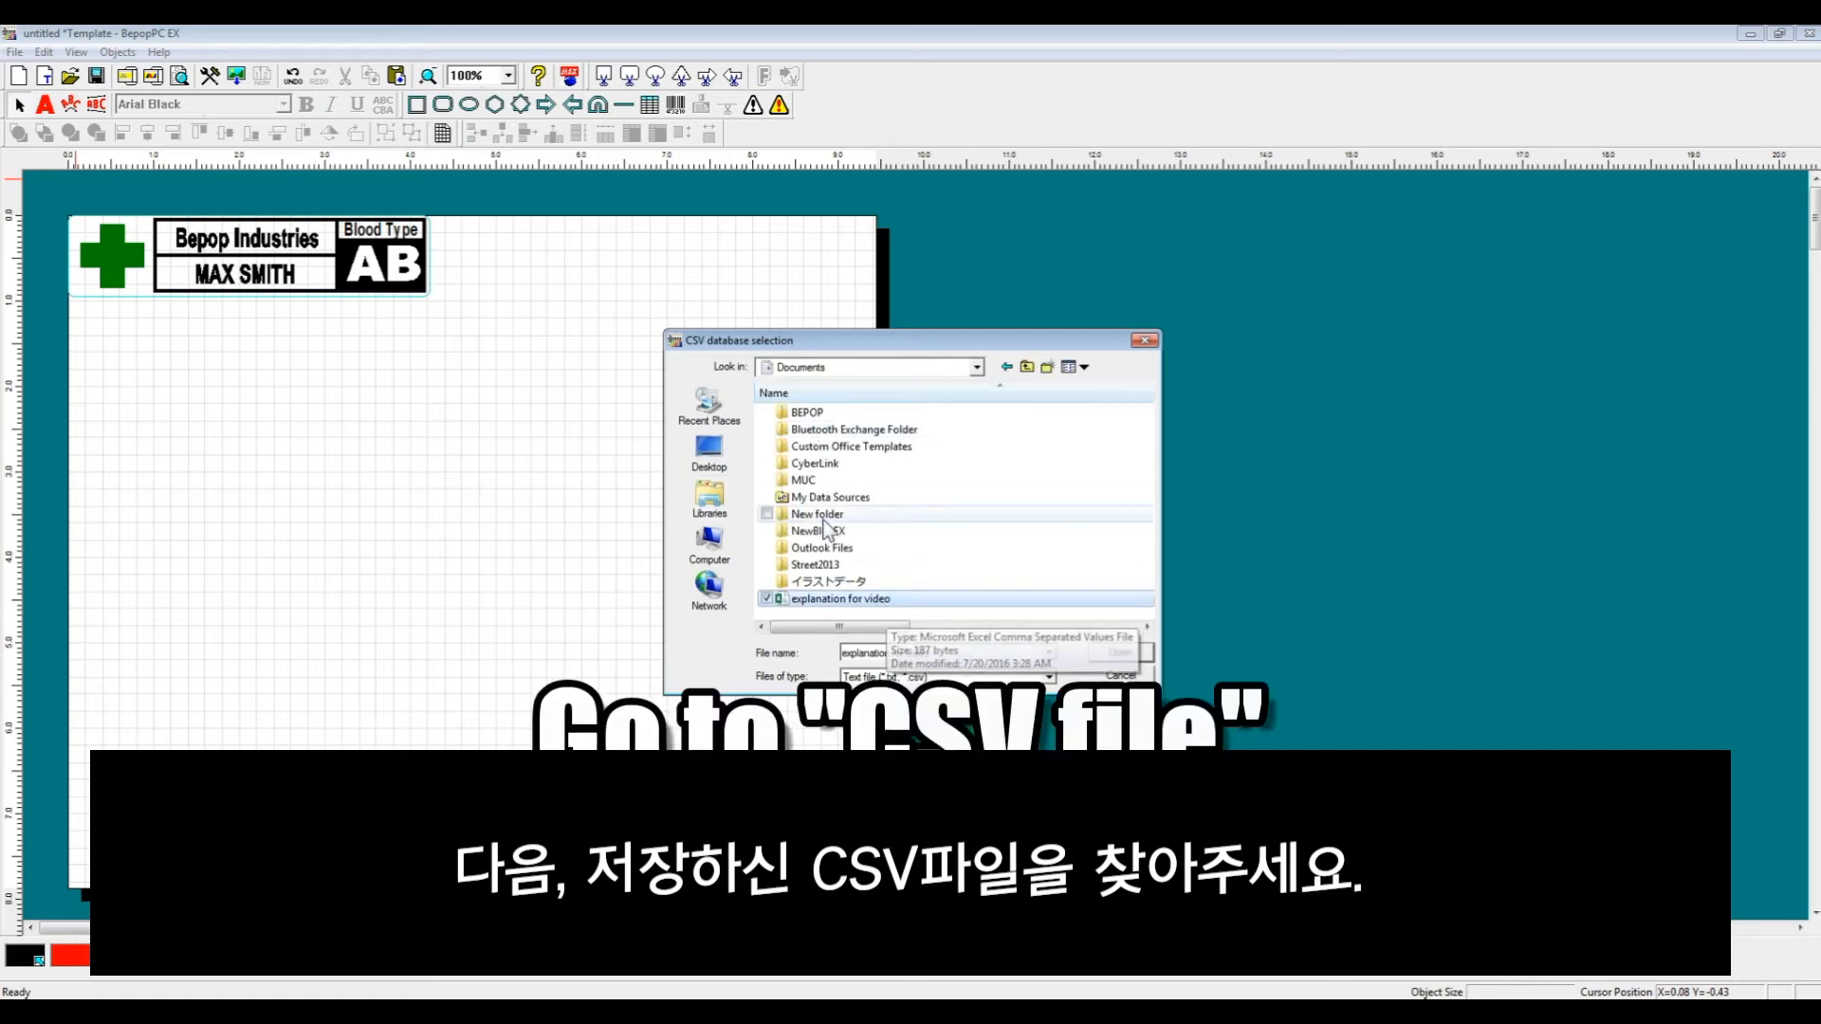
click(1119, 653)
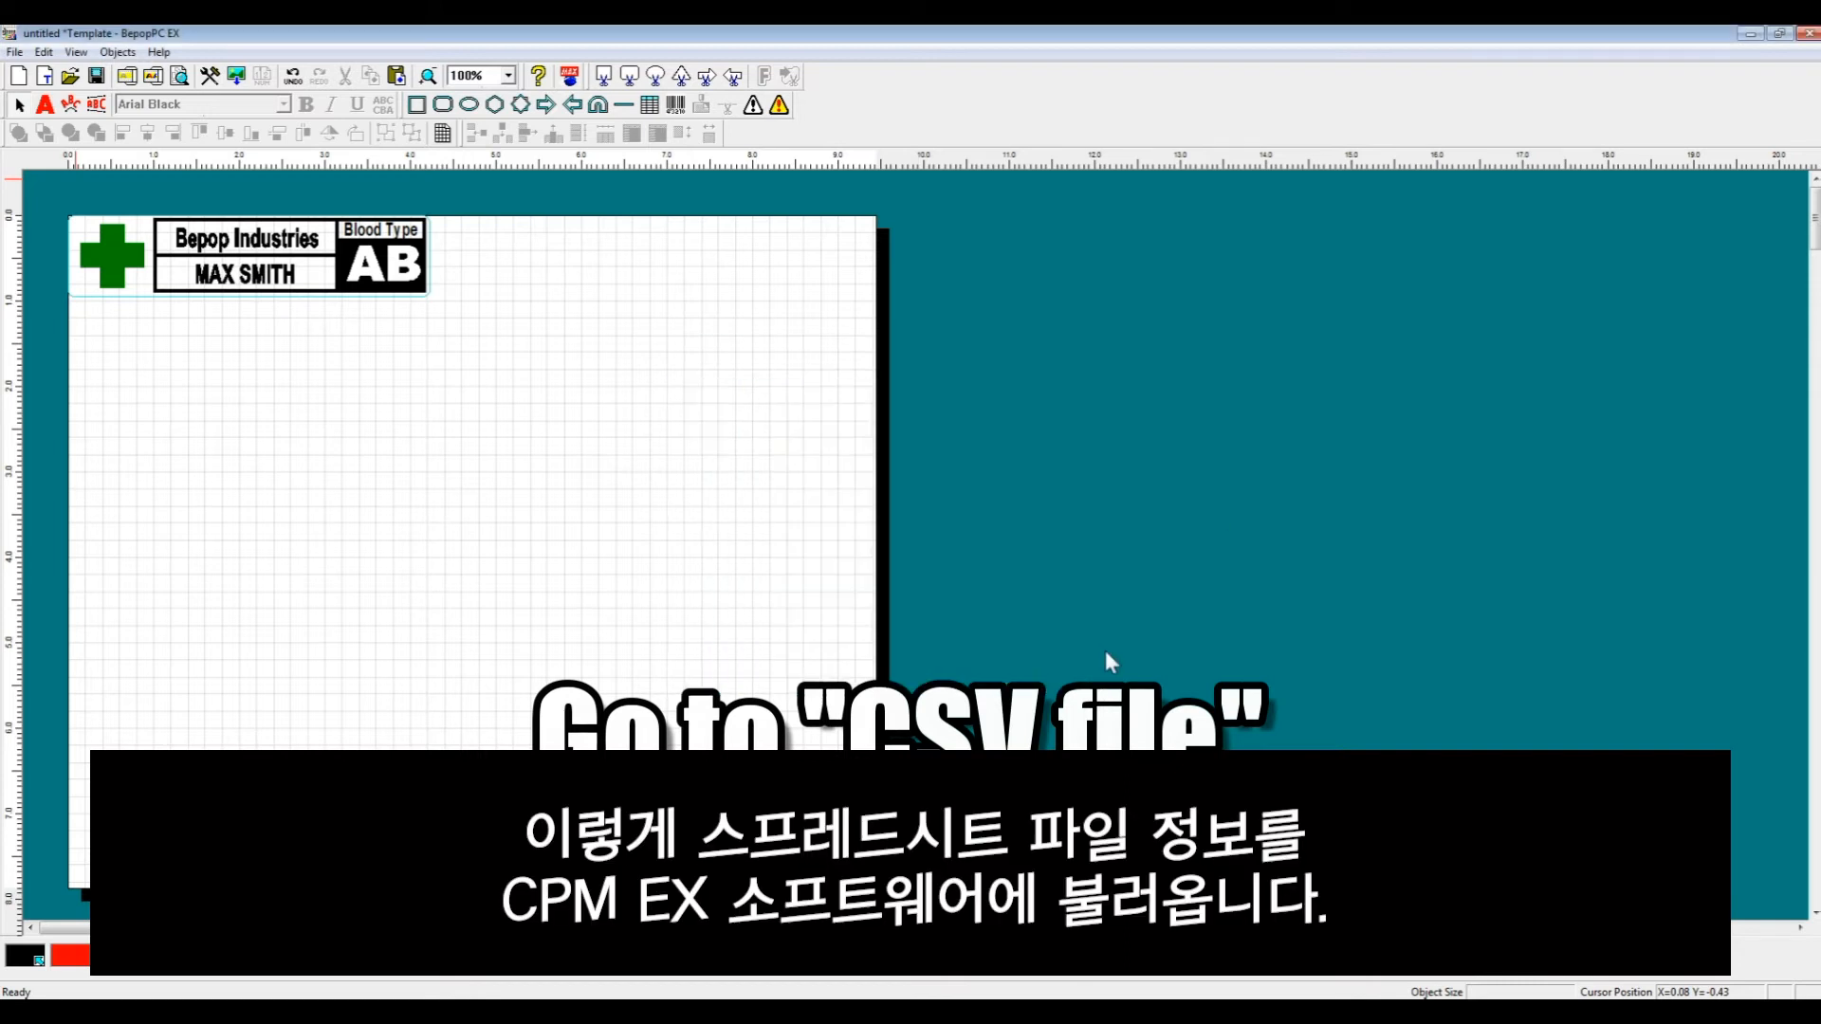
- Add Row 1's Names and Blood Type fields to the layout as text objects
drag(1404, 537, 843, 260)
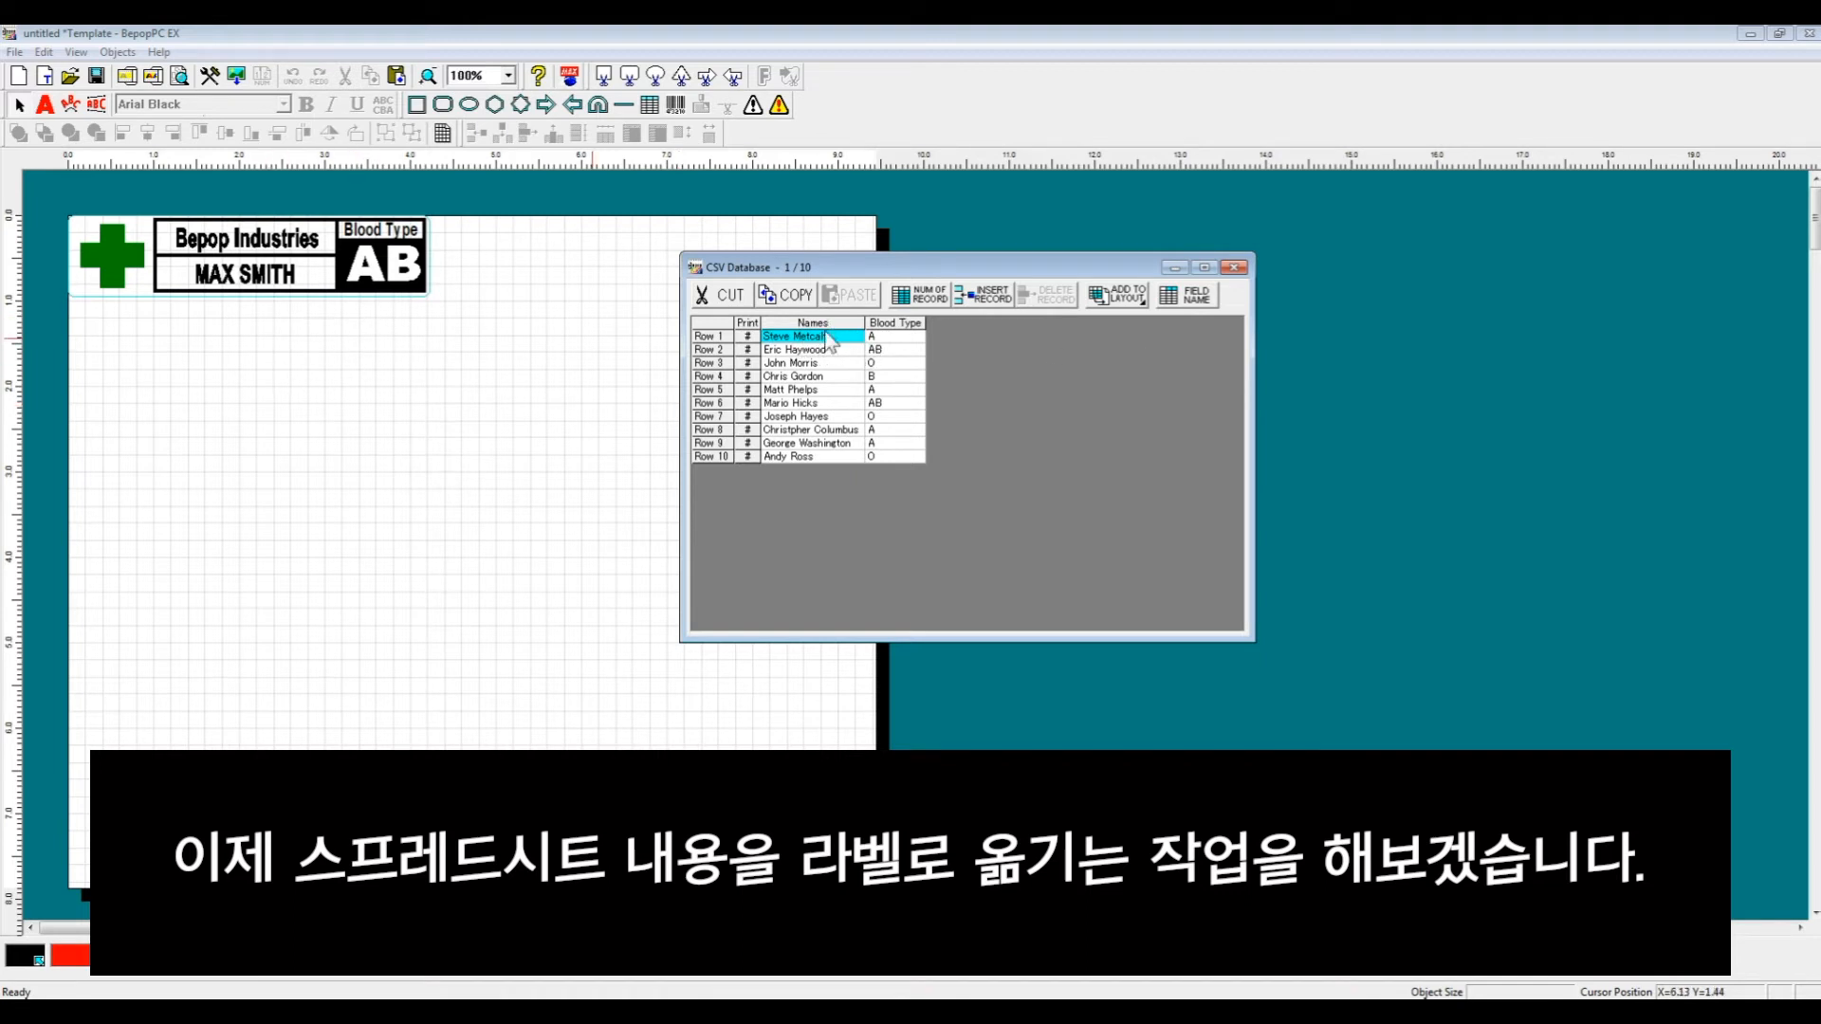
click(713, 338)
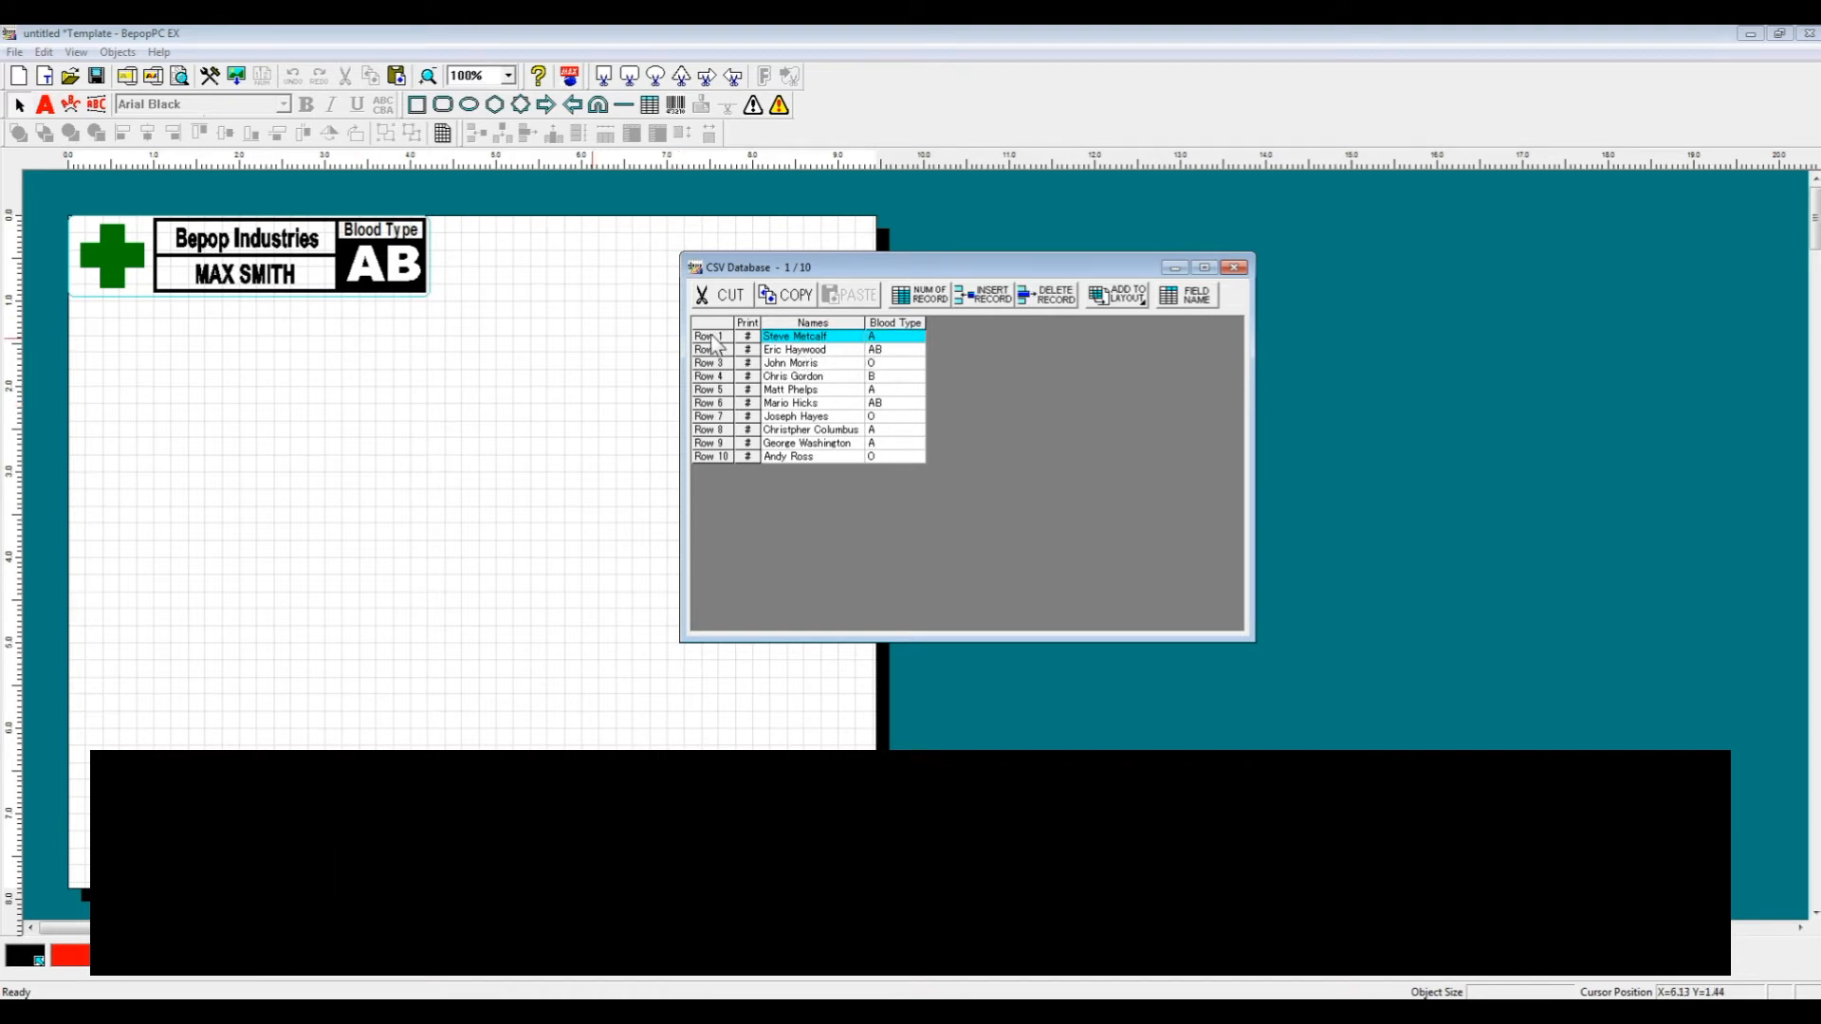
click(797, 339)
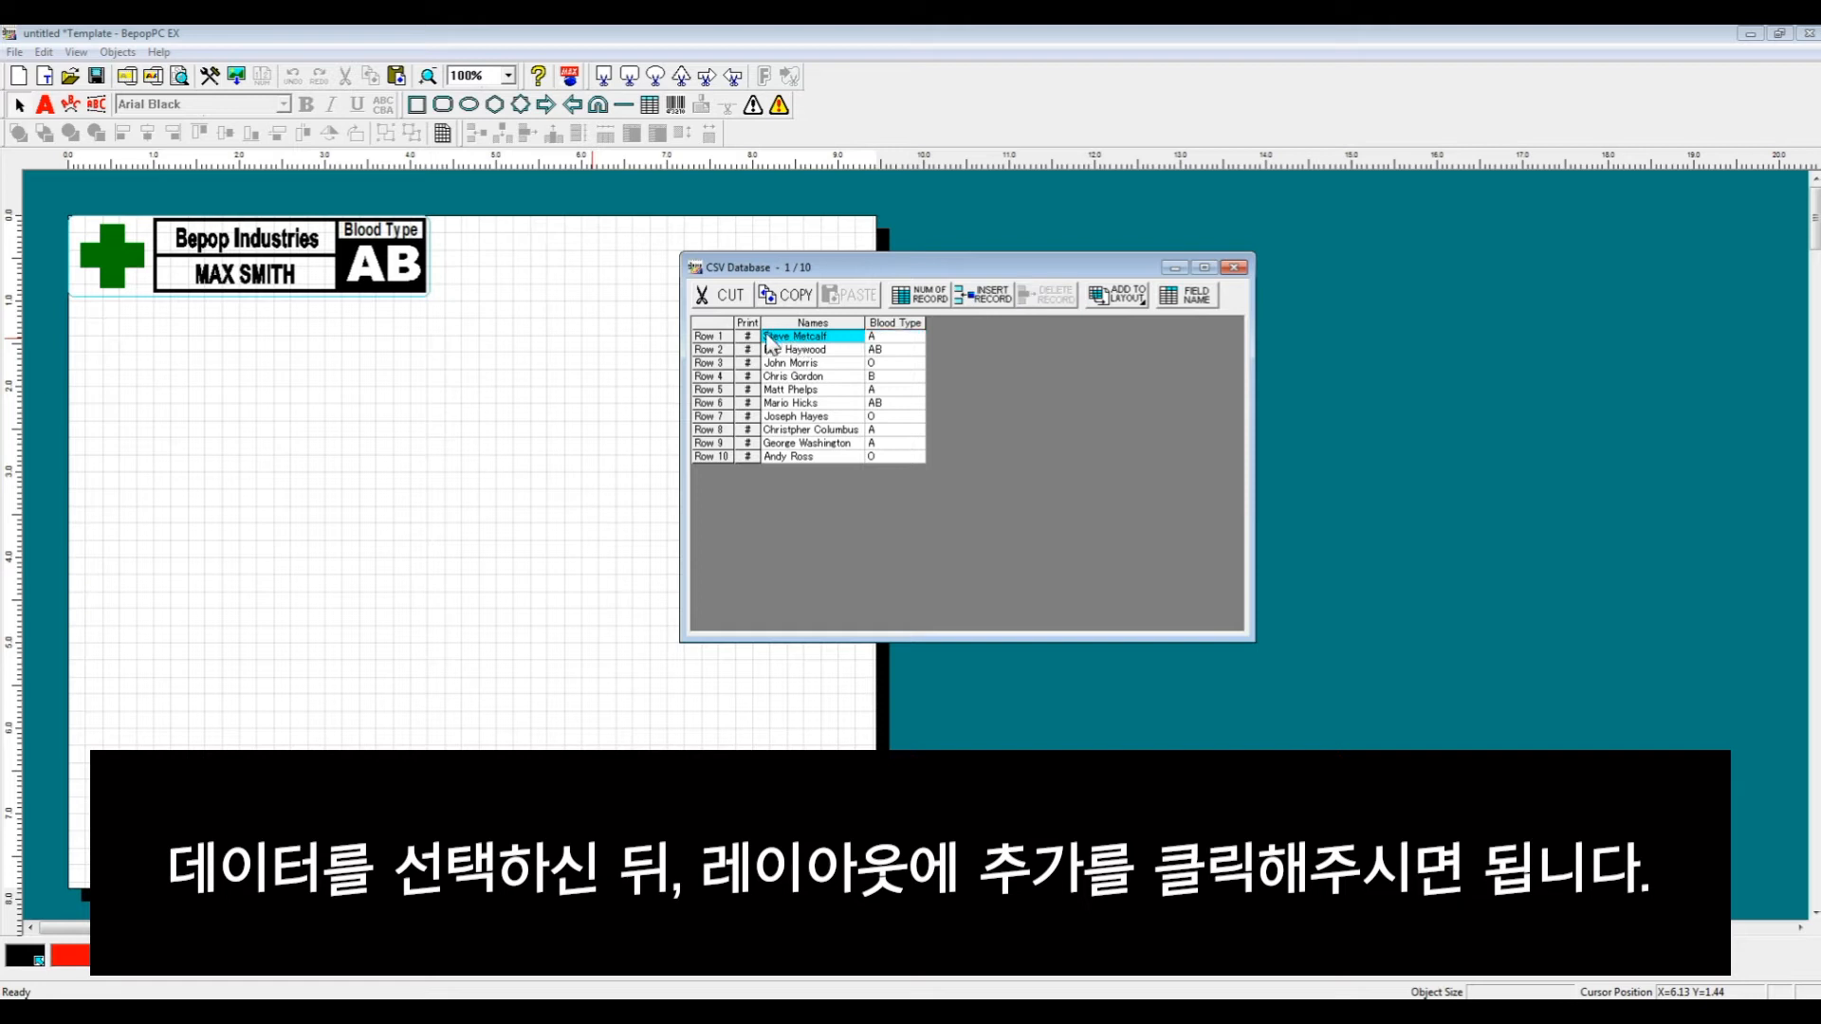
click(721, 339)
click(1122, 296)
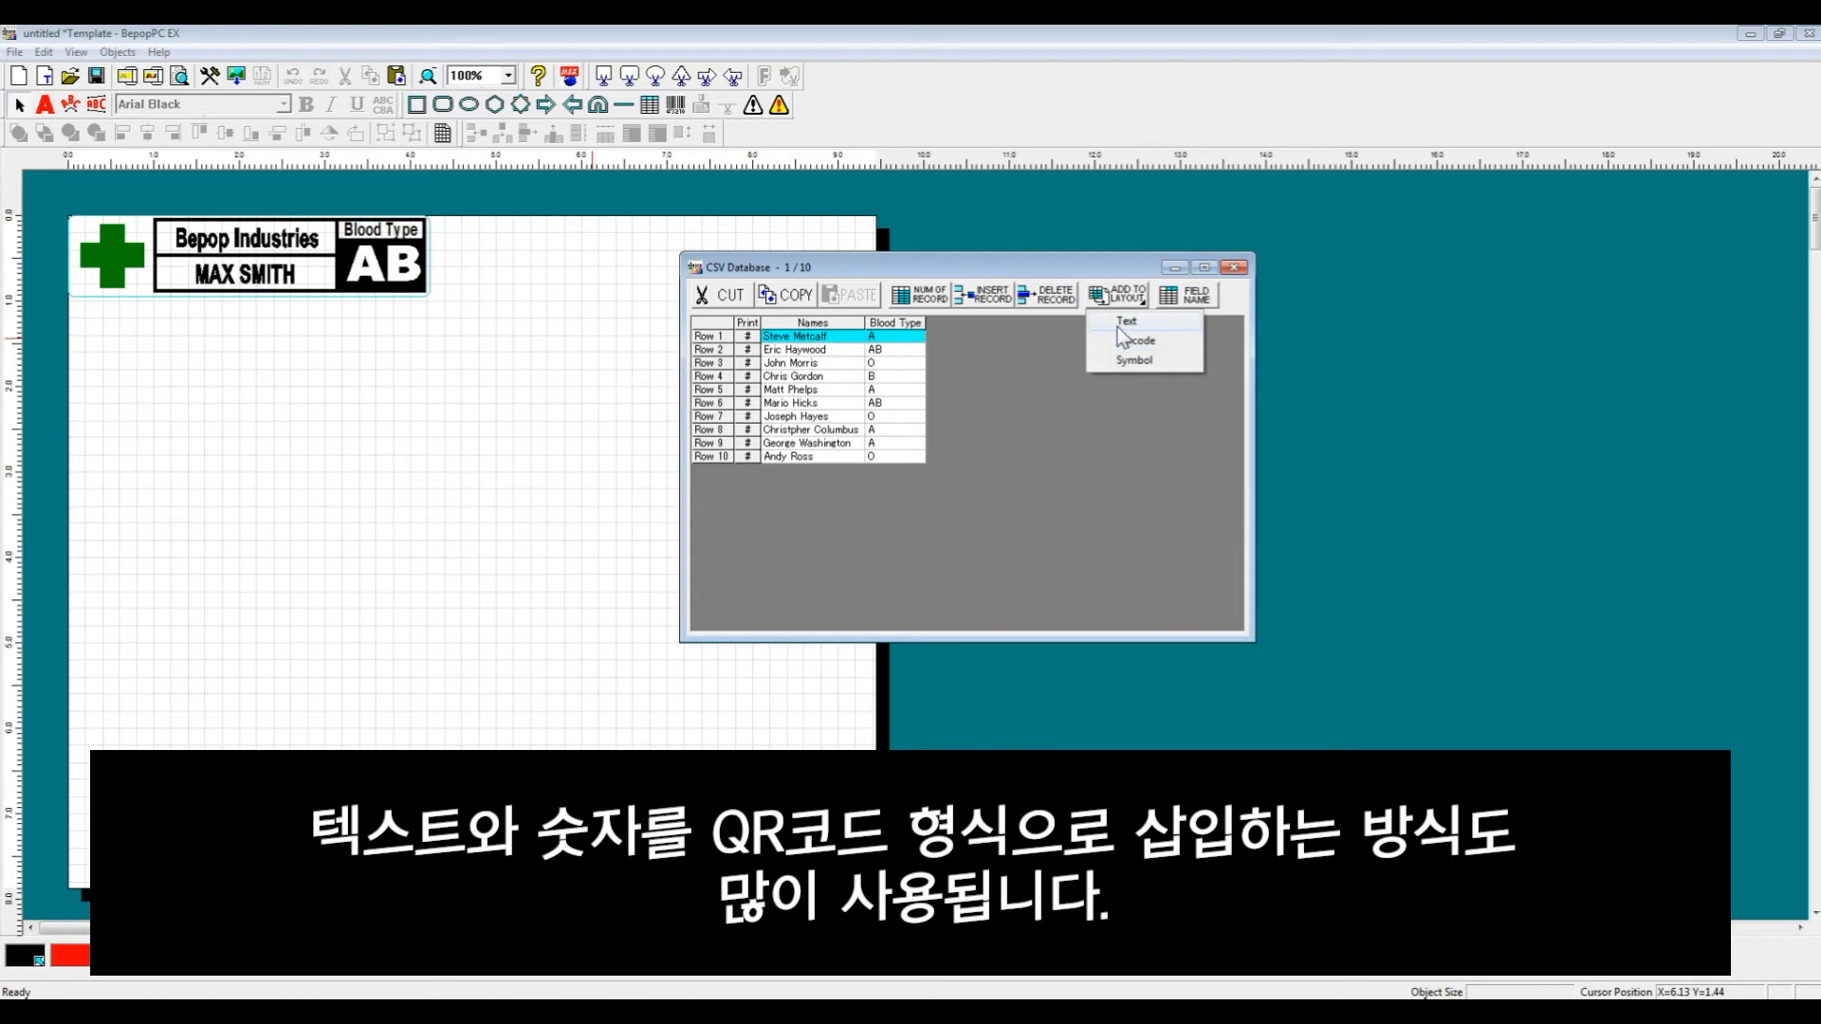
click(1122, 324)
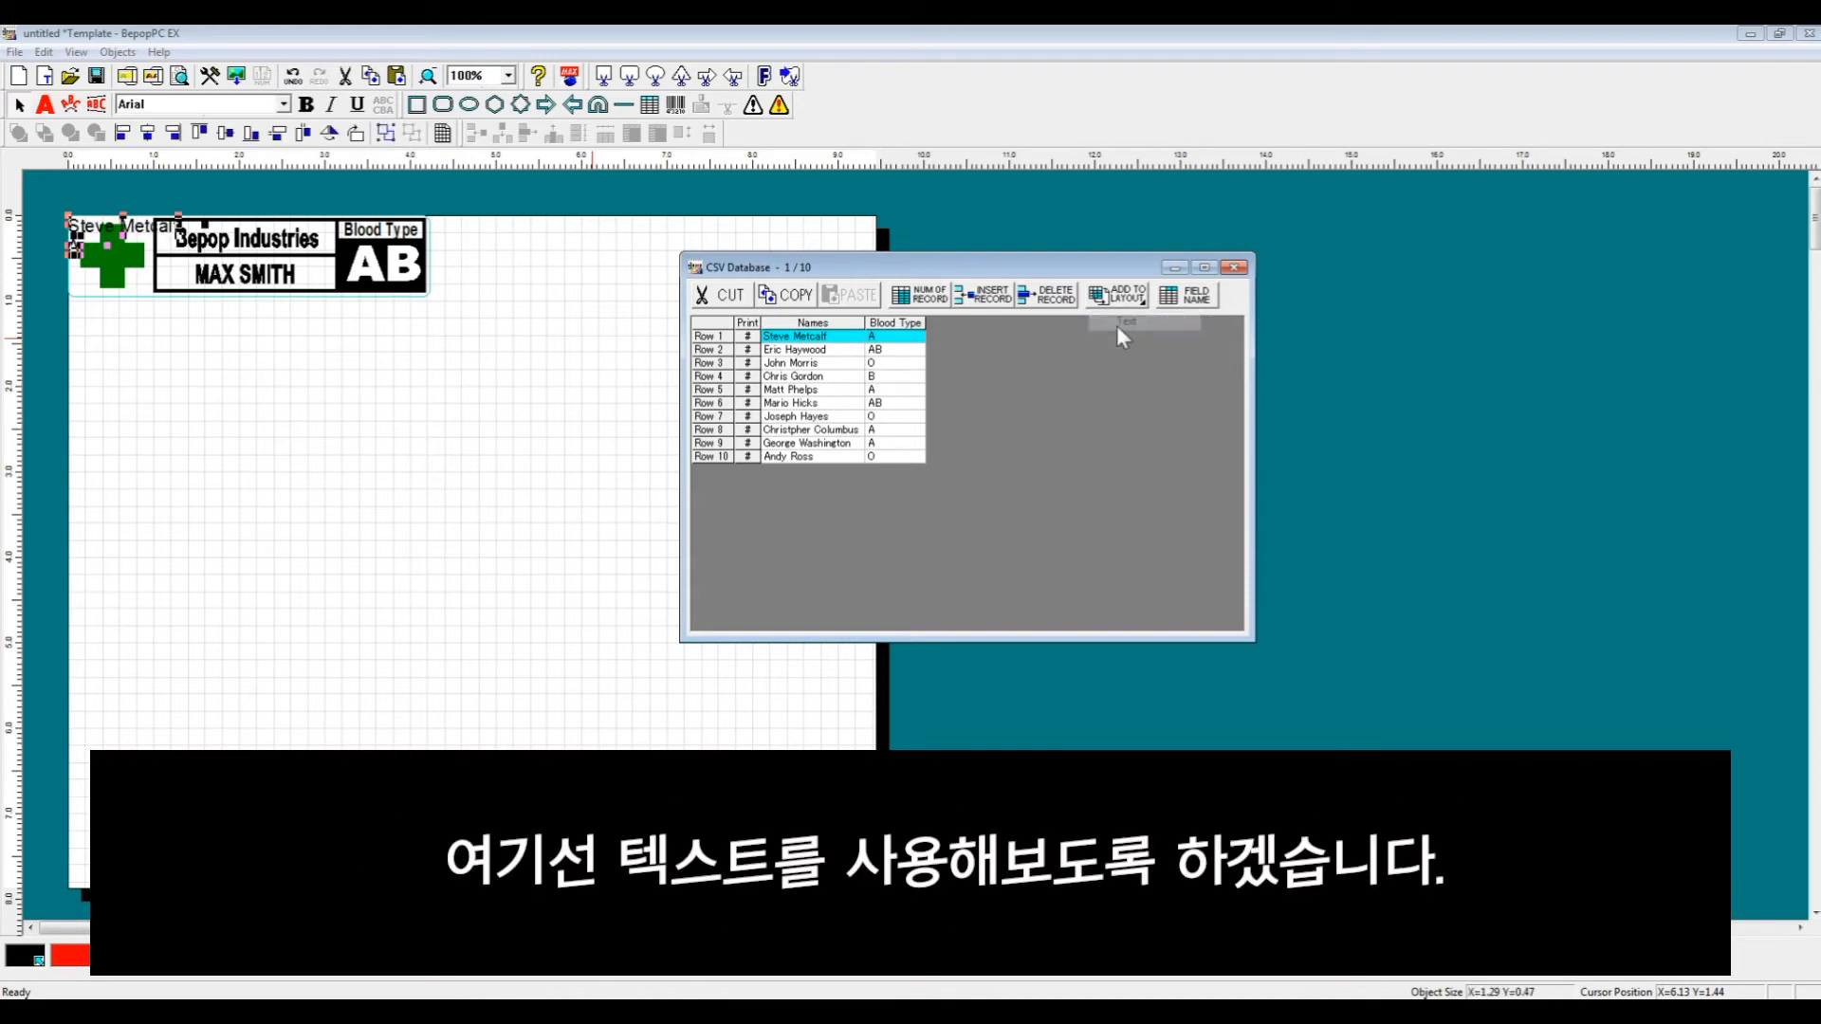
- Move the inserted name and blood-type text below the label and minimize the CSV Database window
drag(122, 226, 218, 326)
click(366, 360)
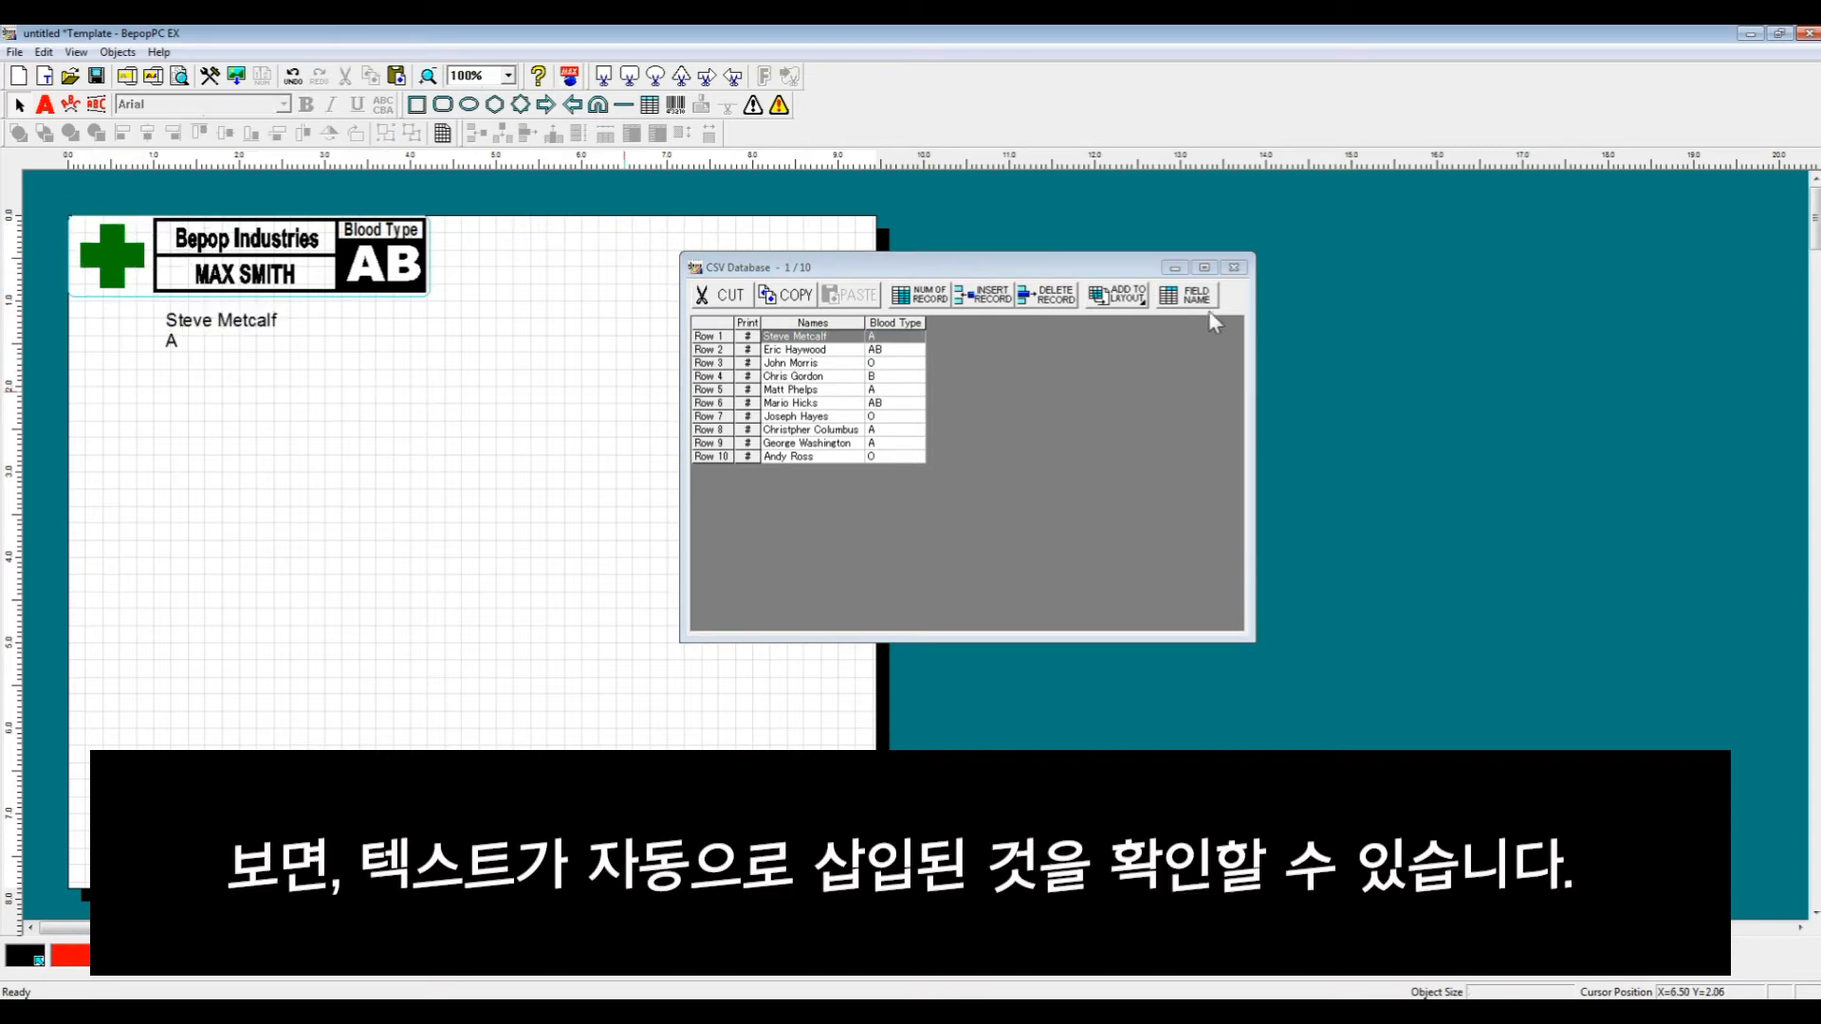
click(1174, 268)
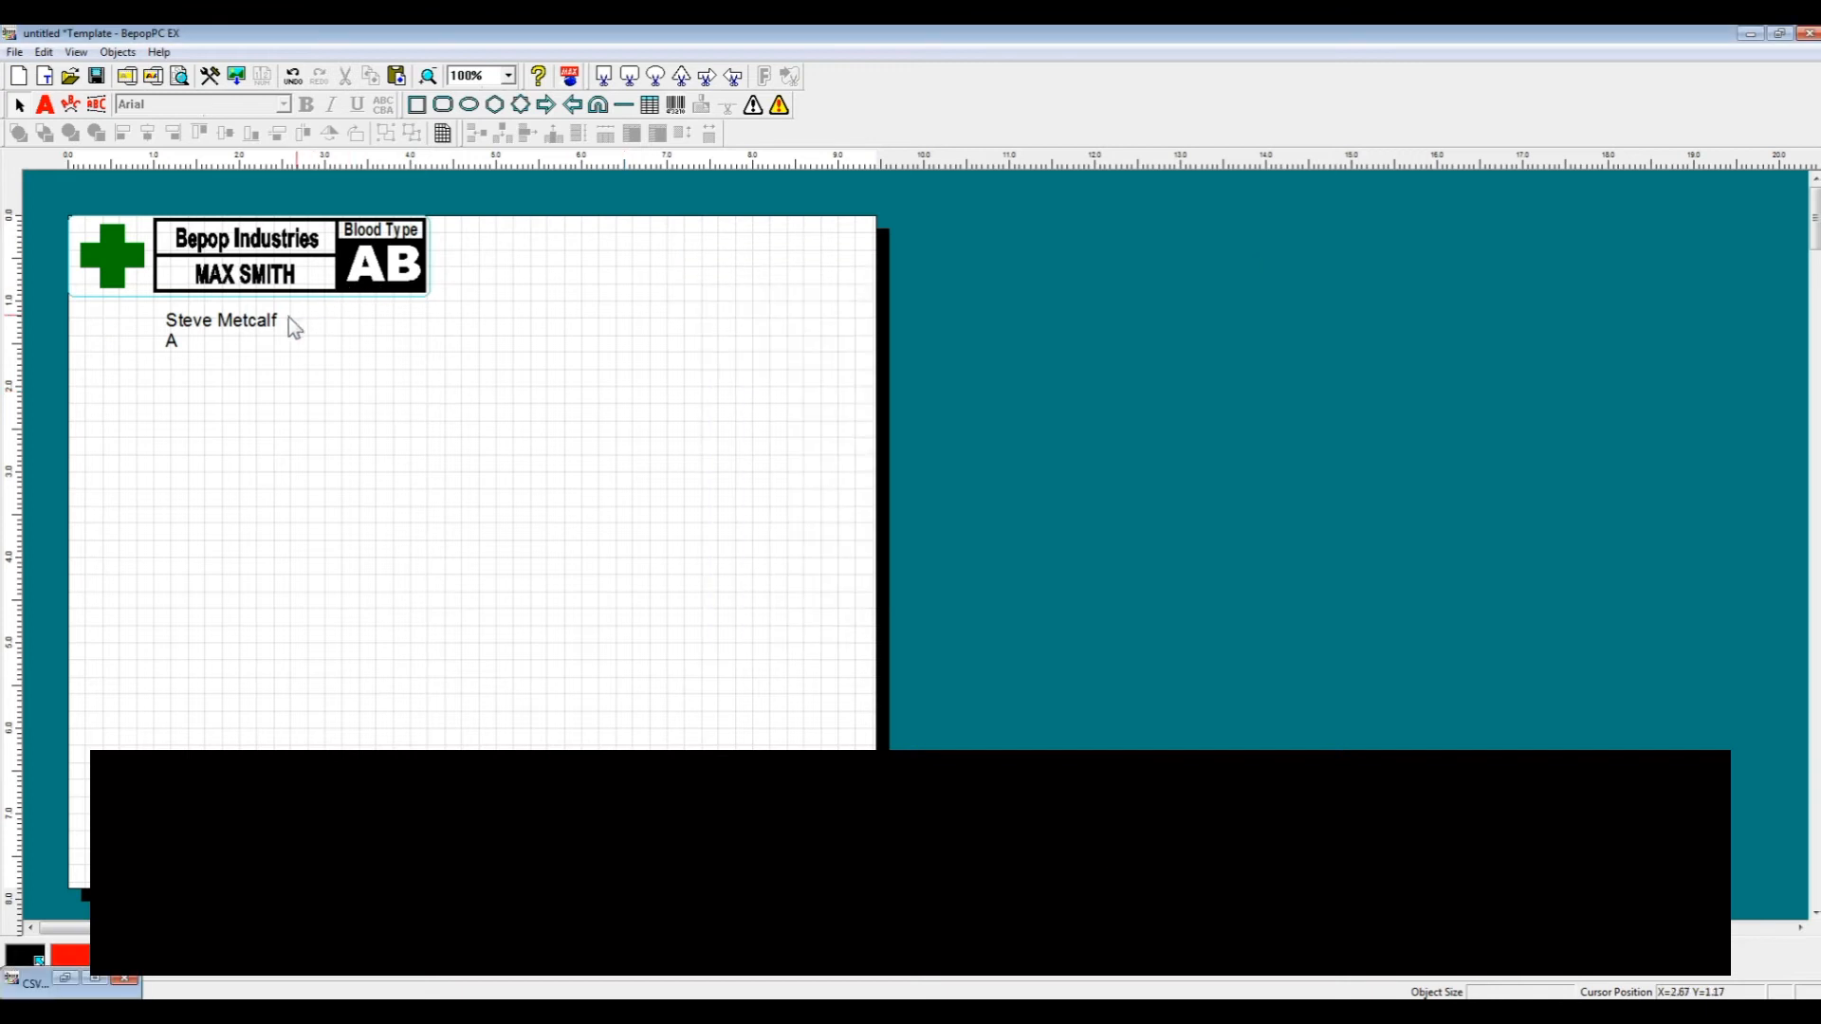
- Delete the placeholder MAX SMITH and AB texts from the label
click(249, 330)
click(283, 284)
key(Delete)
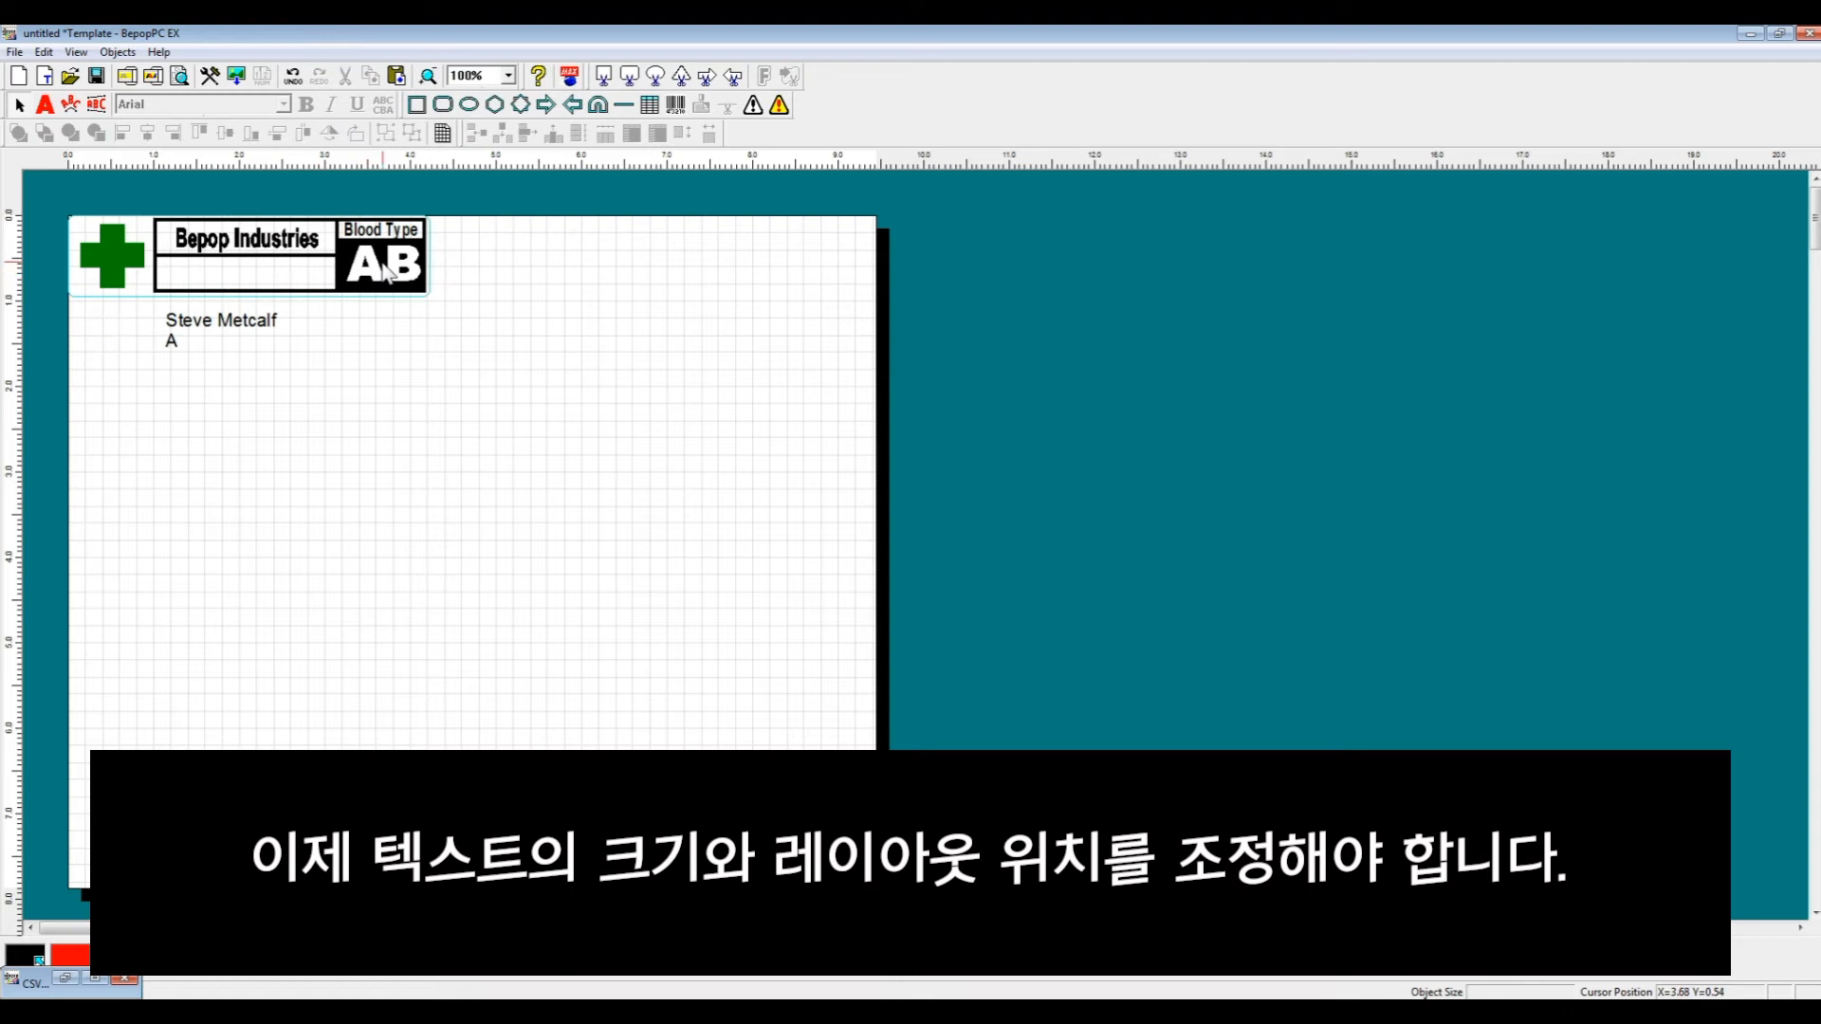
click(379, 258)
key(Delete)
- Place and enlarge the database name field in the label's name box, and move the blood-type field into the blood-type box
drag(248, 330, 266, 286)
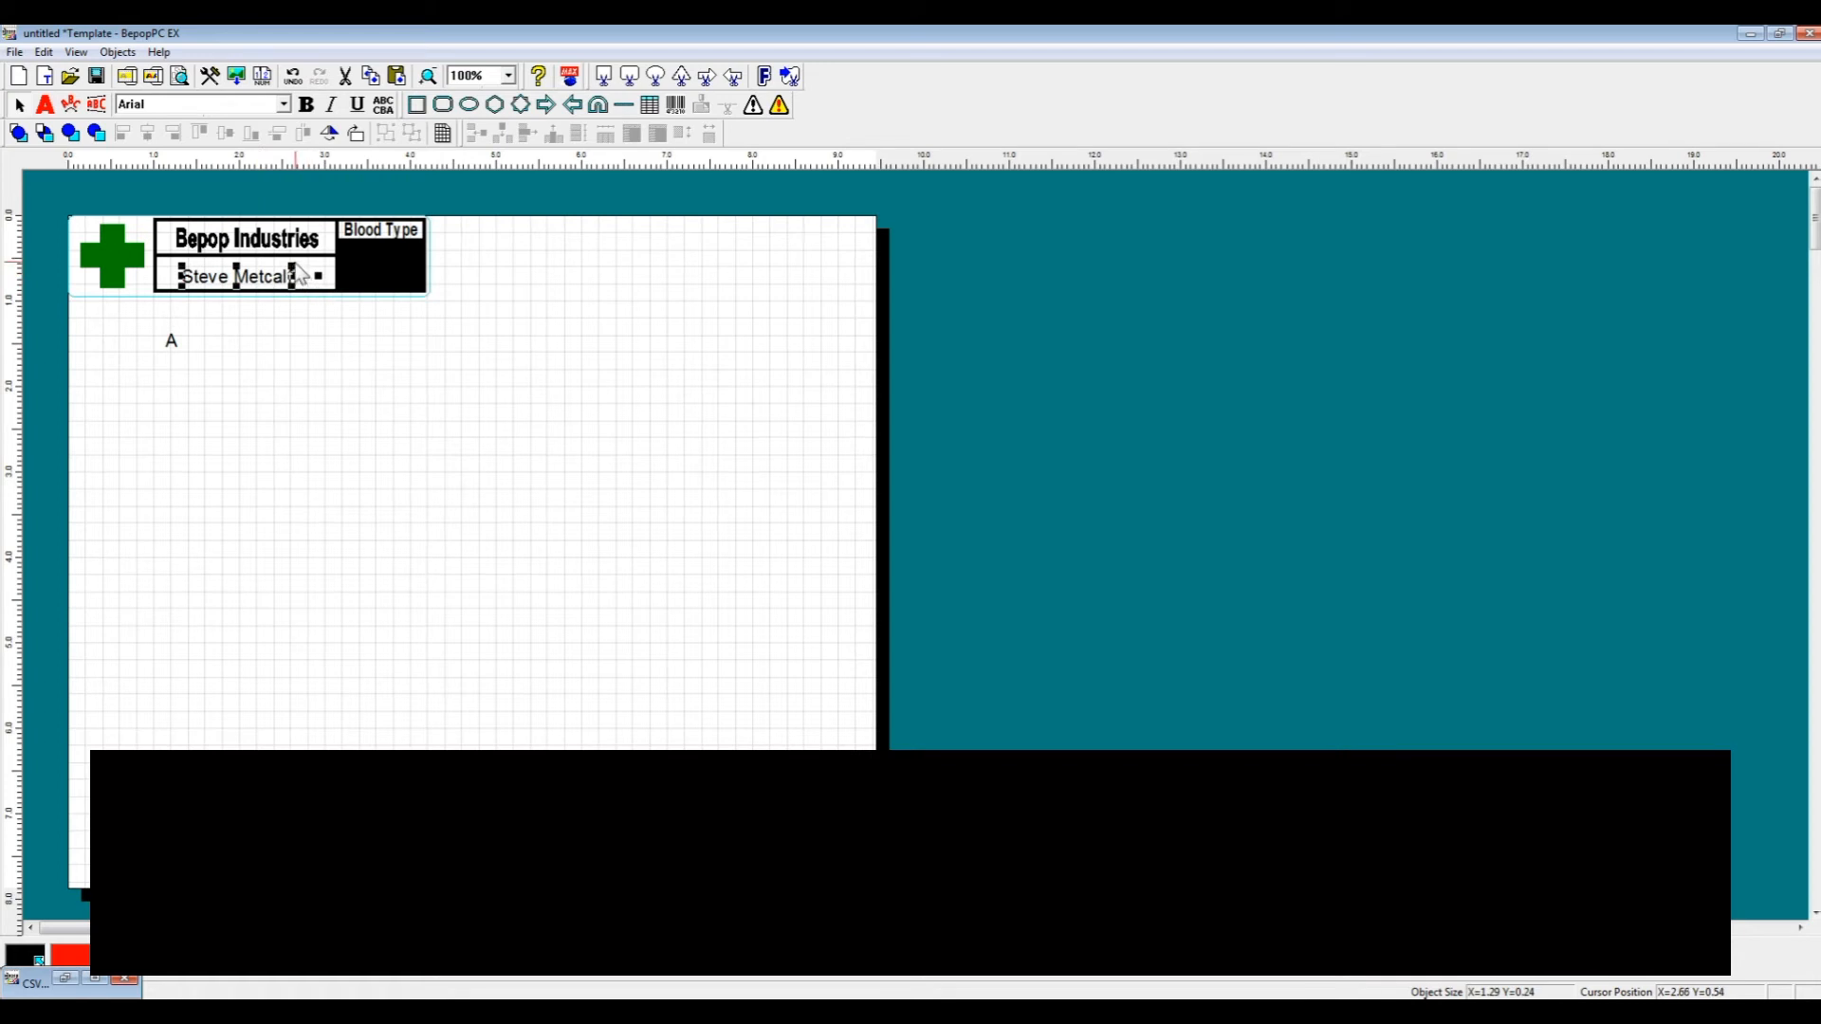
mouse_move(306, 262)
mouse_down()
mouse_move(334, 255)
mouse_move(290, 280)
mouse_up()
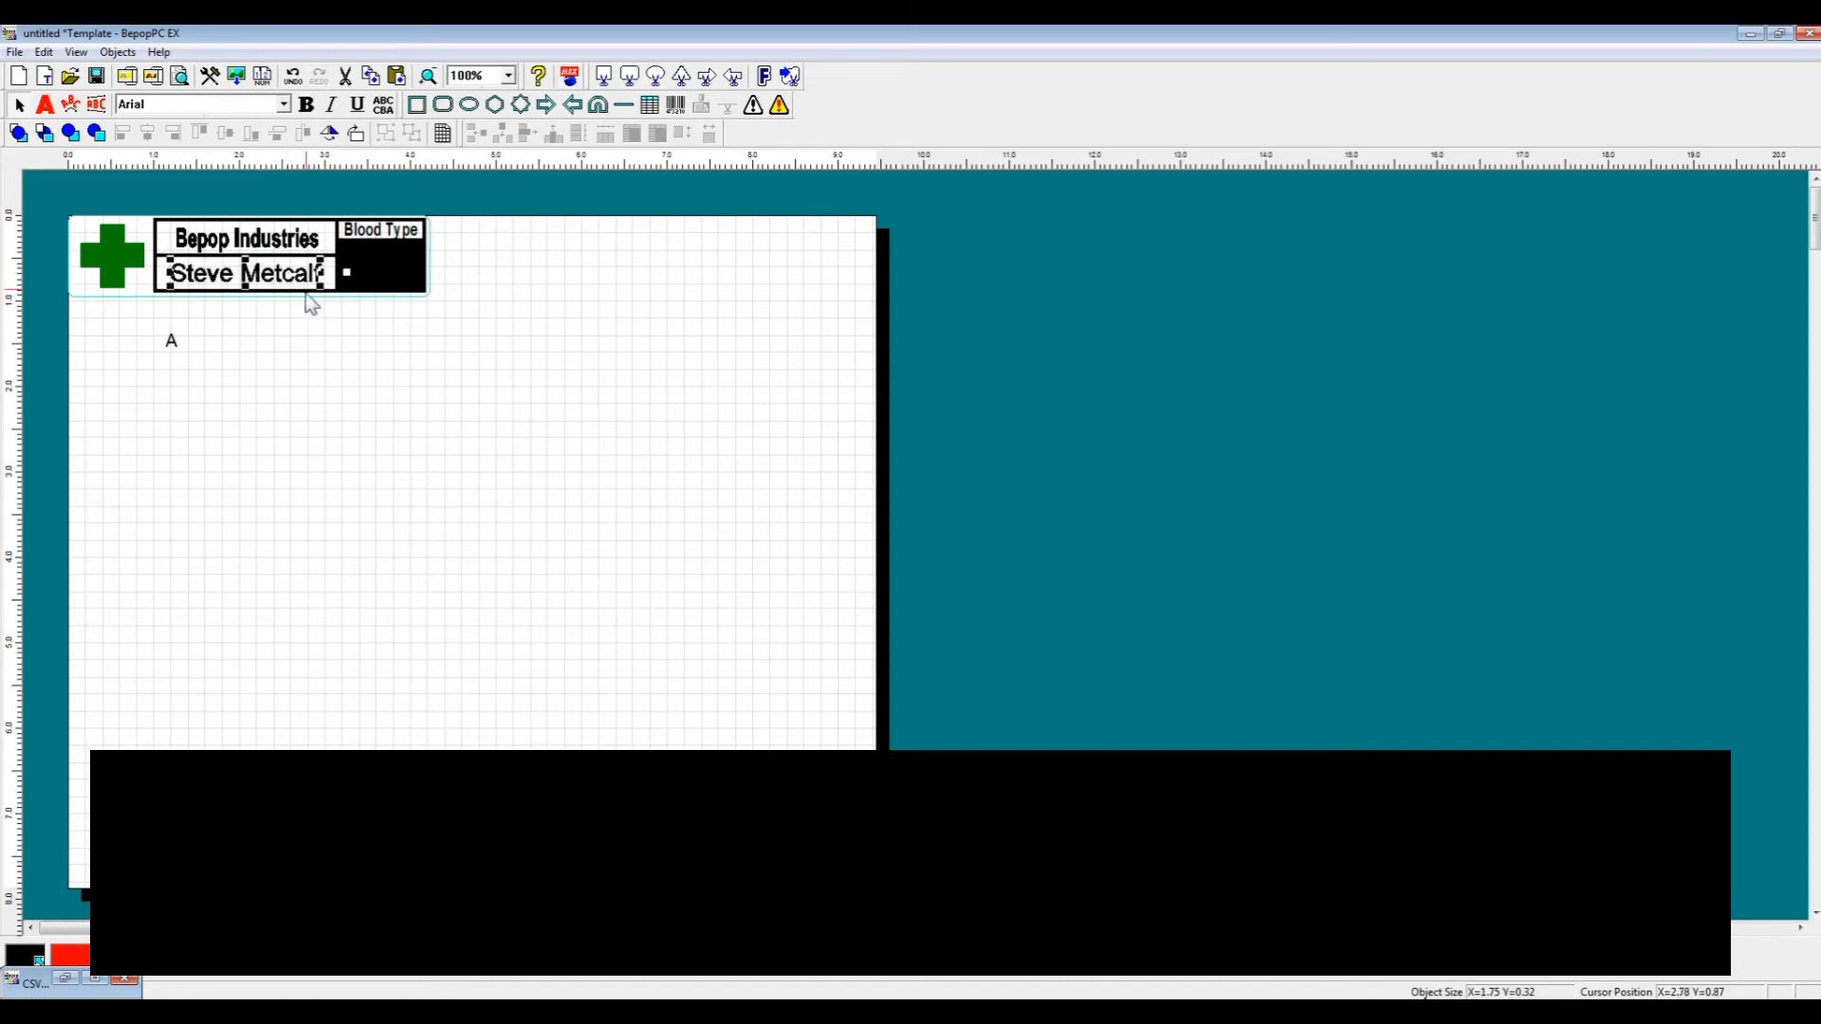
click(177, 343)
drag(184, 343, 385, 262)
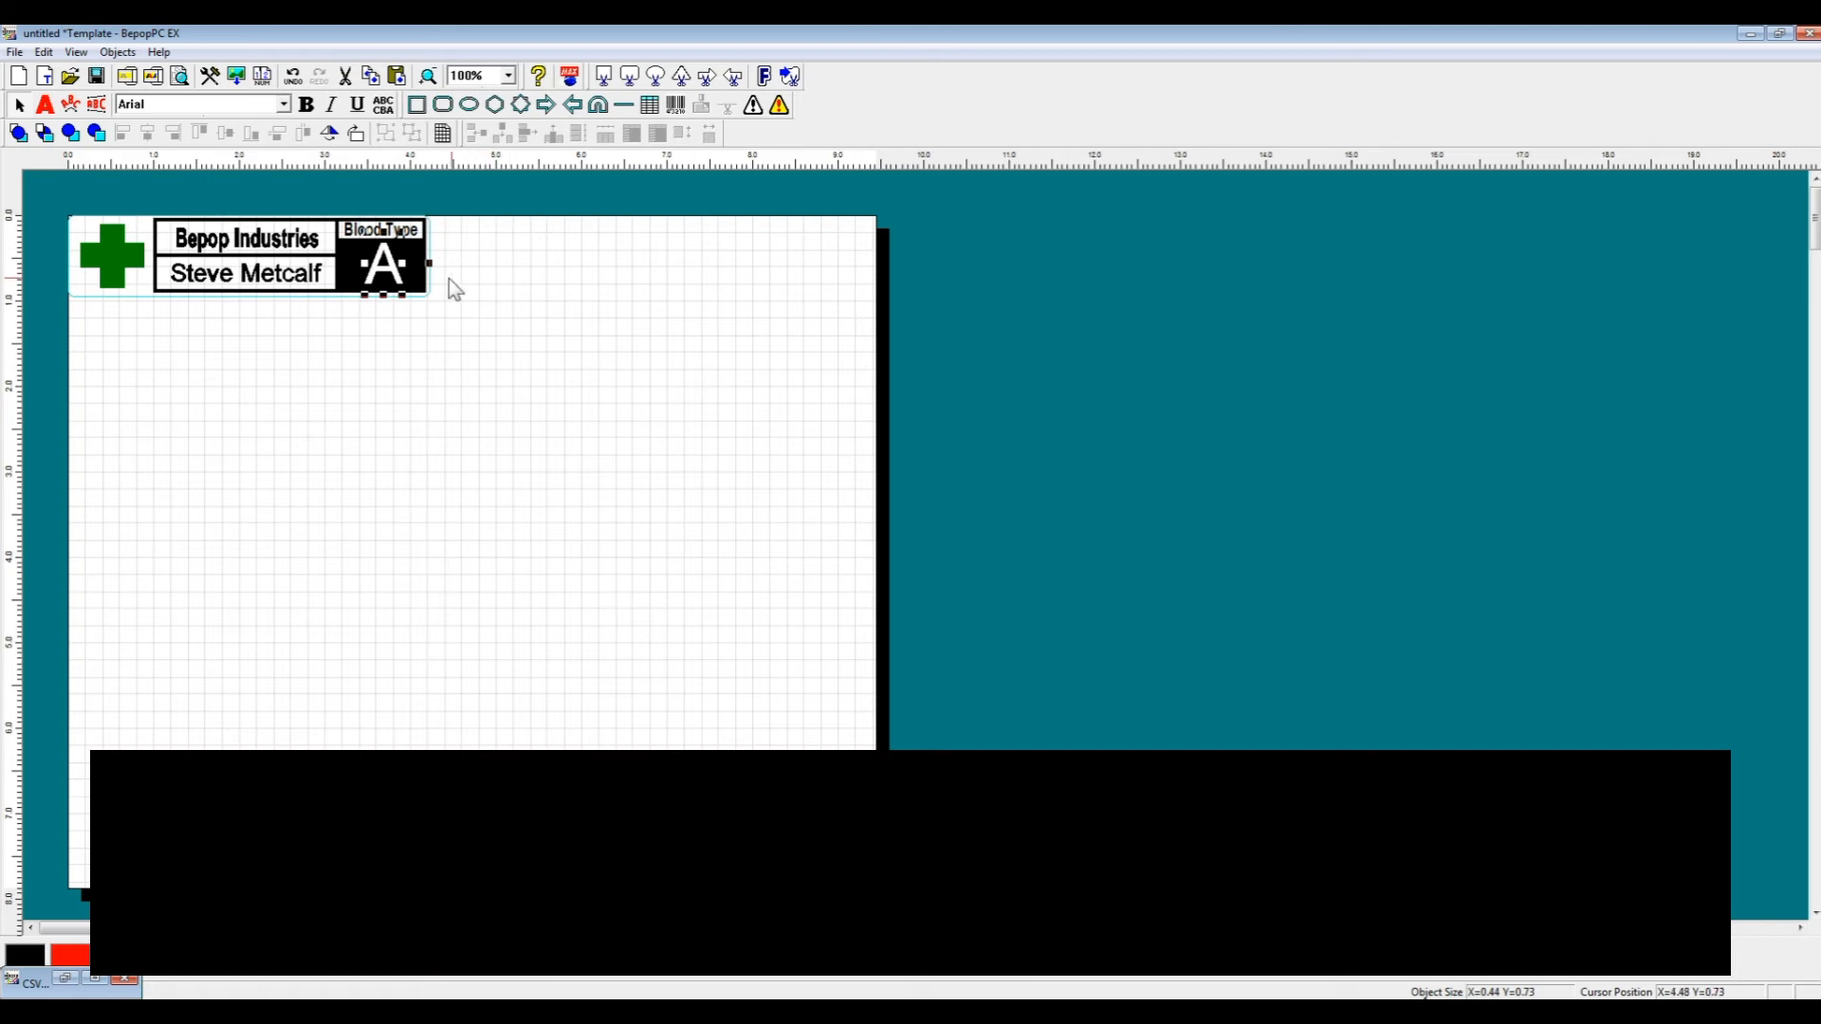
- Make the blood-type and name database fields bold
click(306, 107)
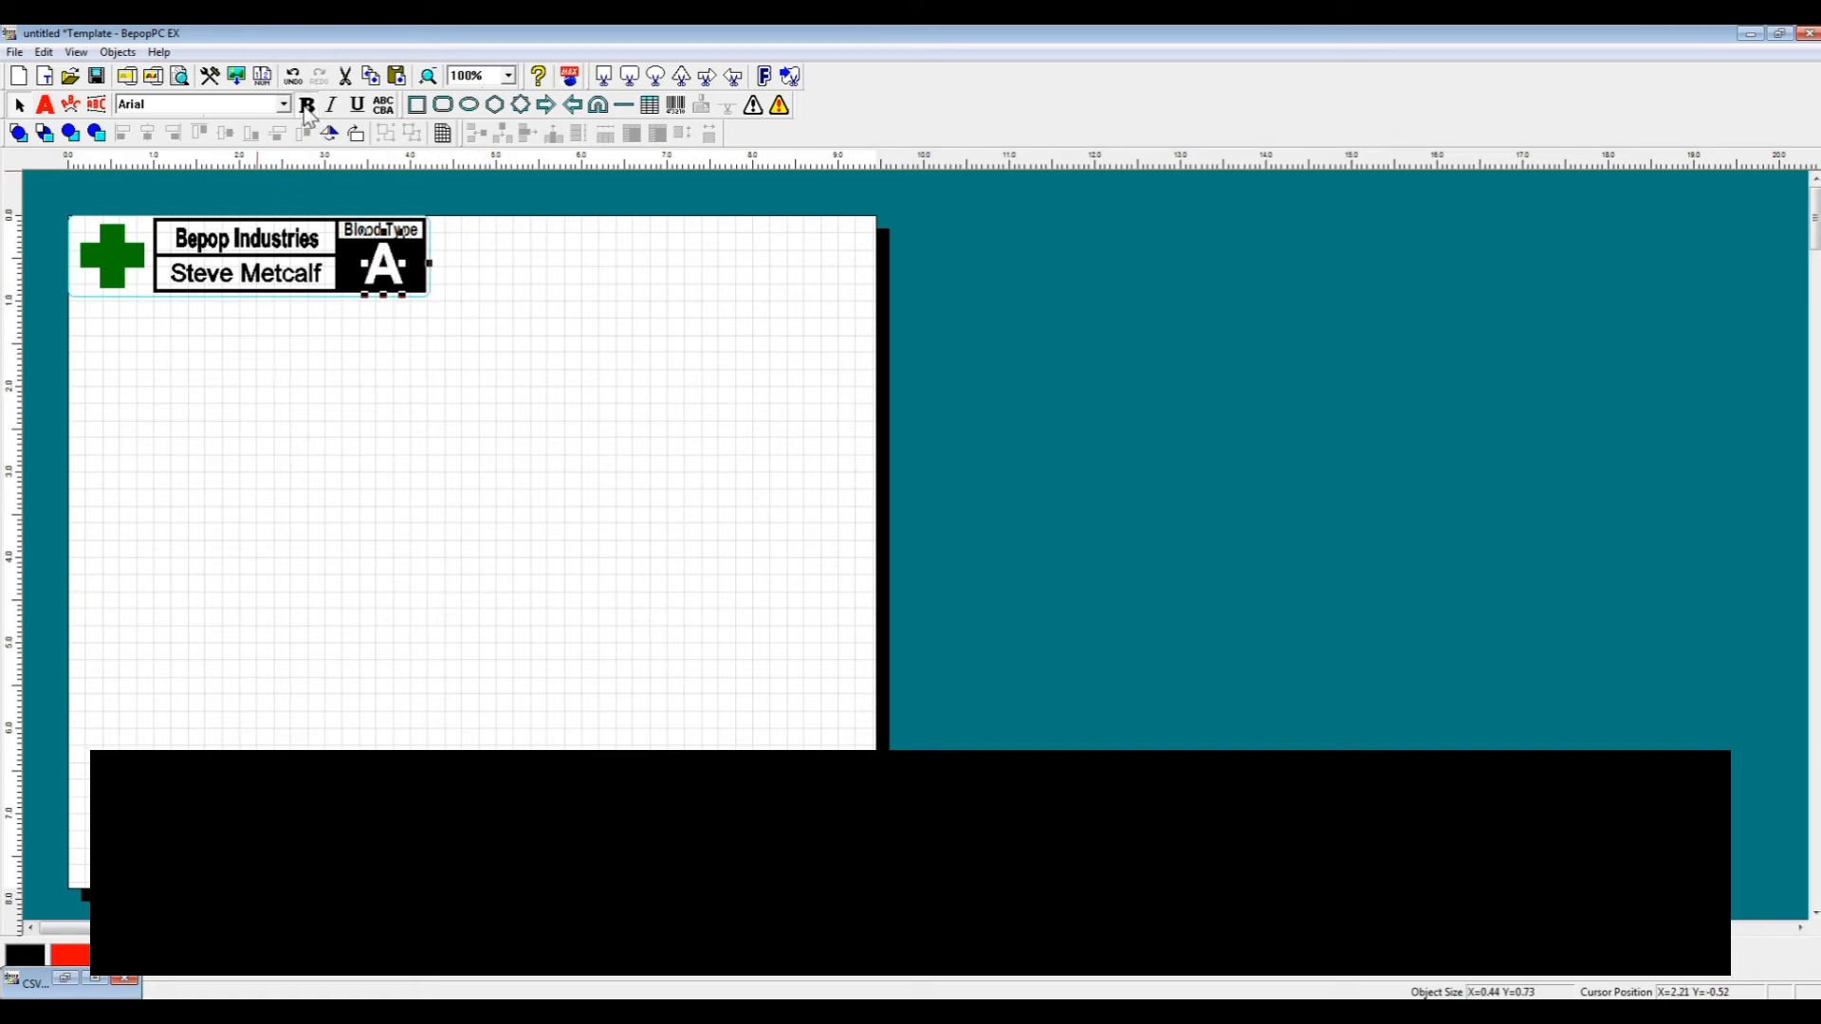
click(286, 277)
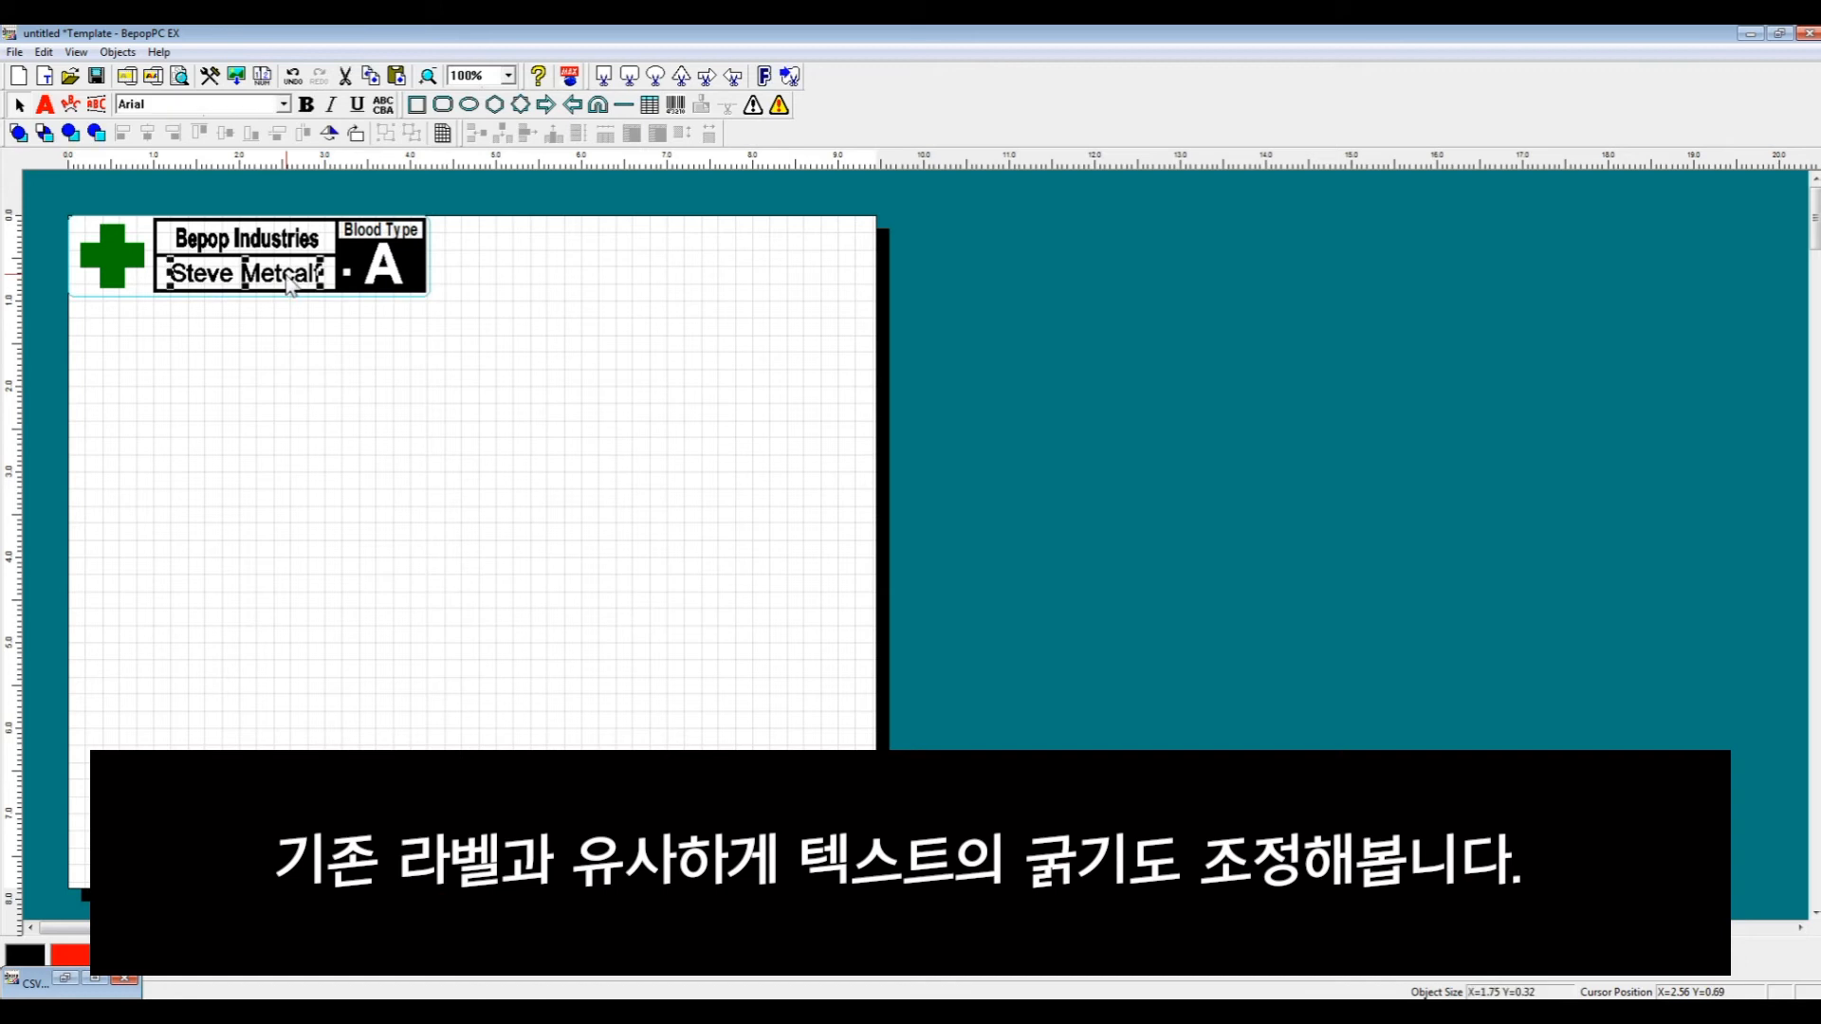
click(306, 106)
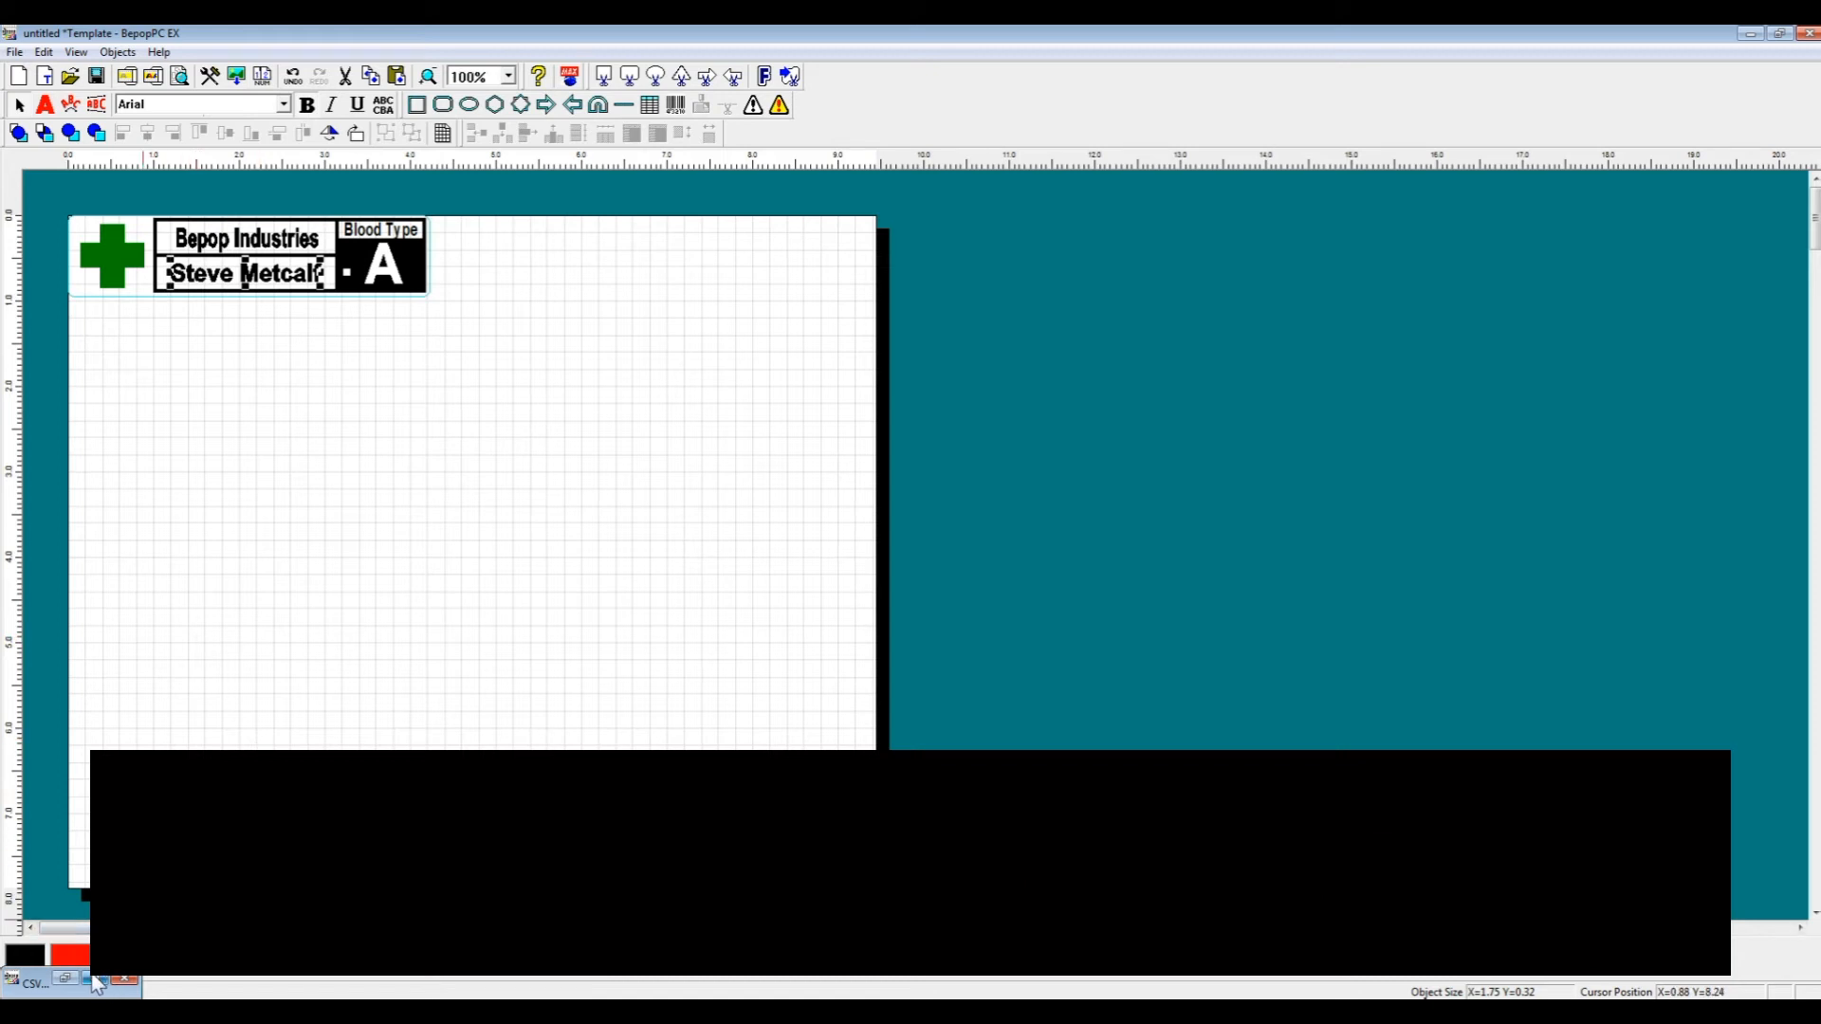
- Restore the CSV Database window and step through the records to check how each name and blood type fits the label
click(96, 978)
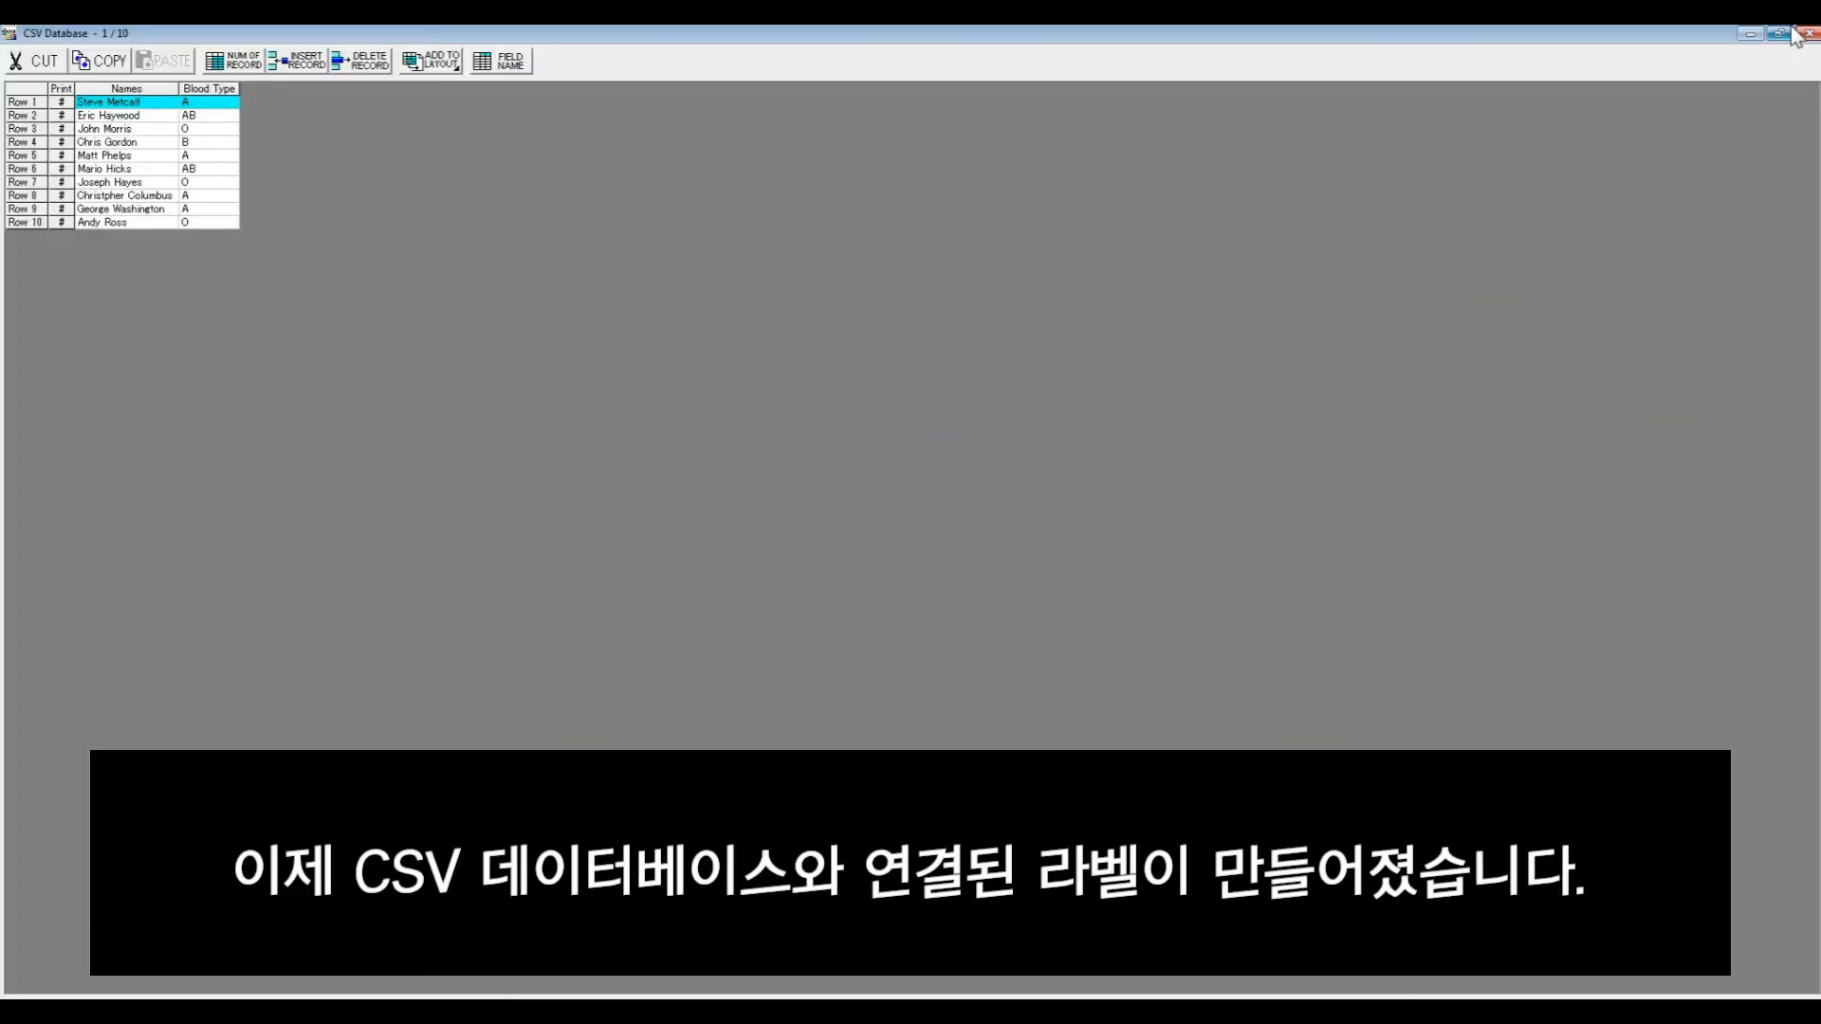
click(1780, 34)
drag(925, 269, 808, 221)
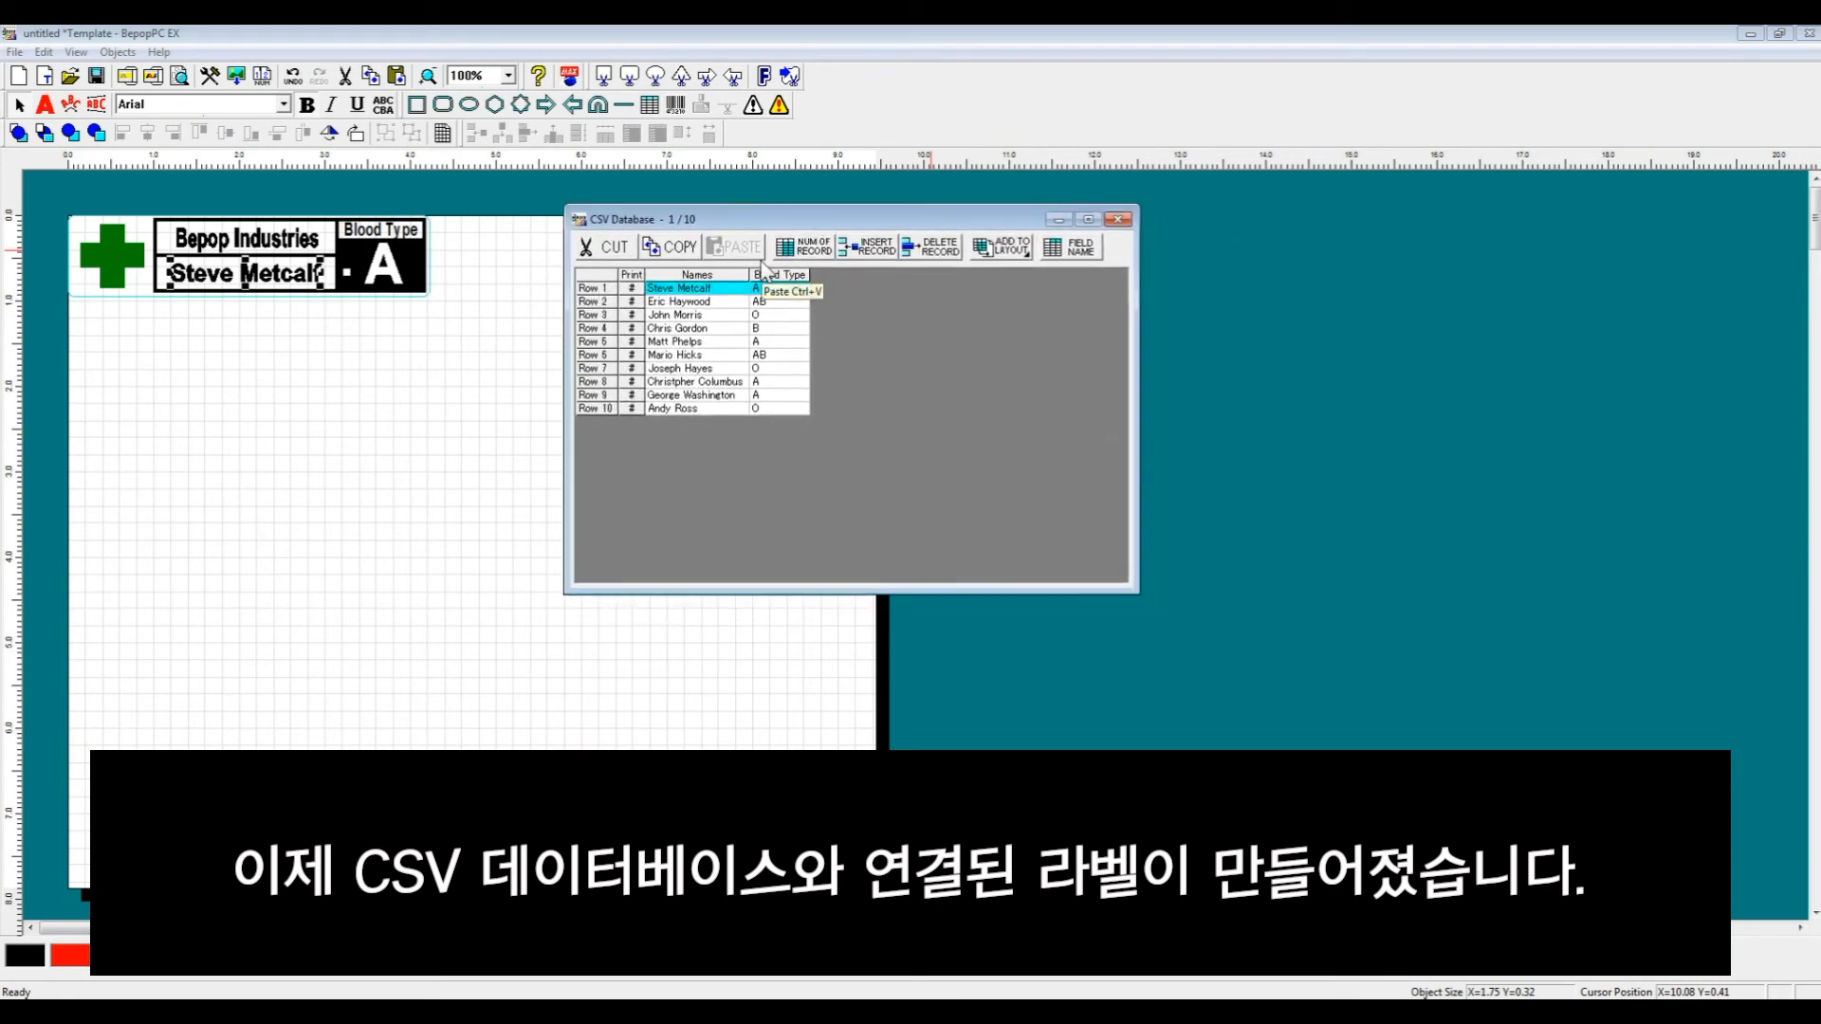
key(Down)
key(Down)
key(Down)
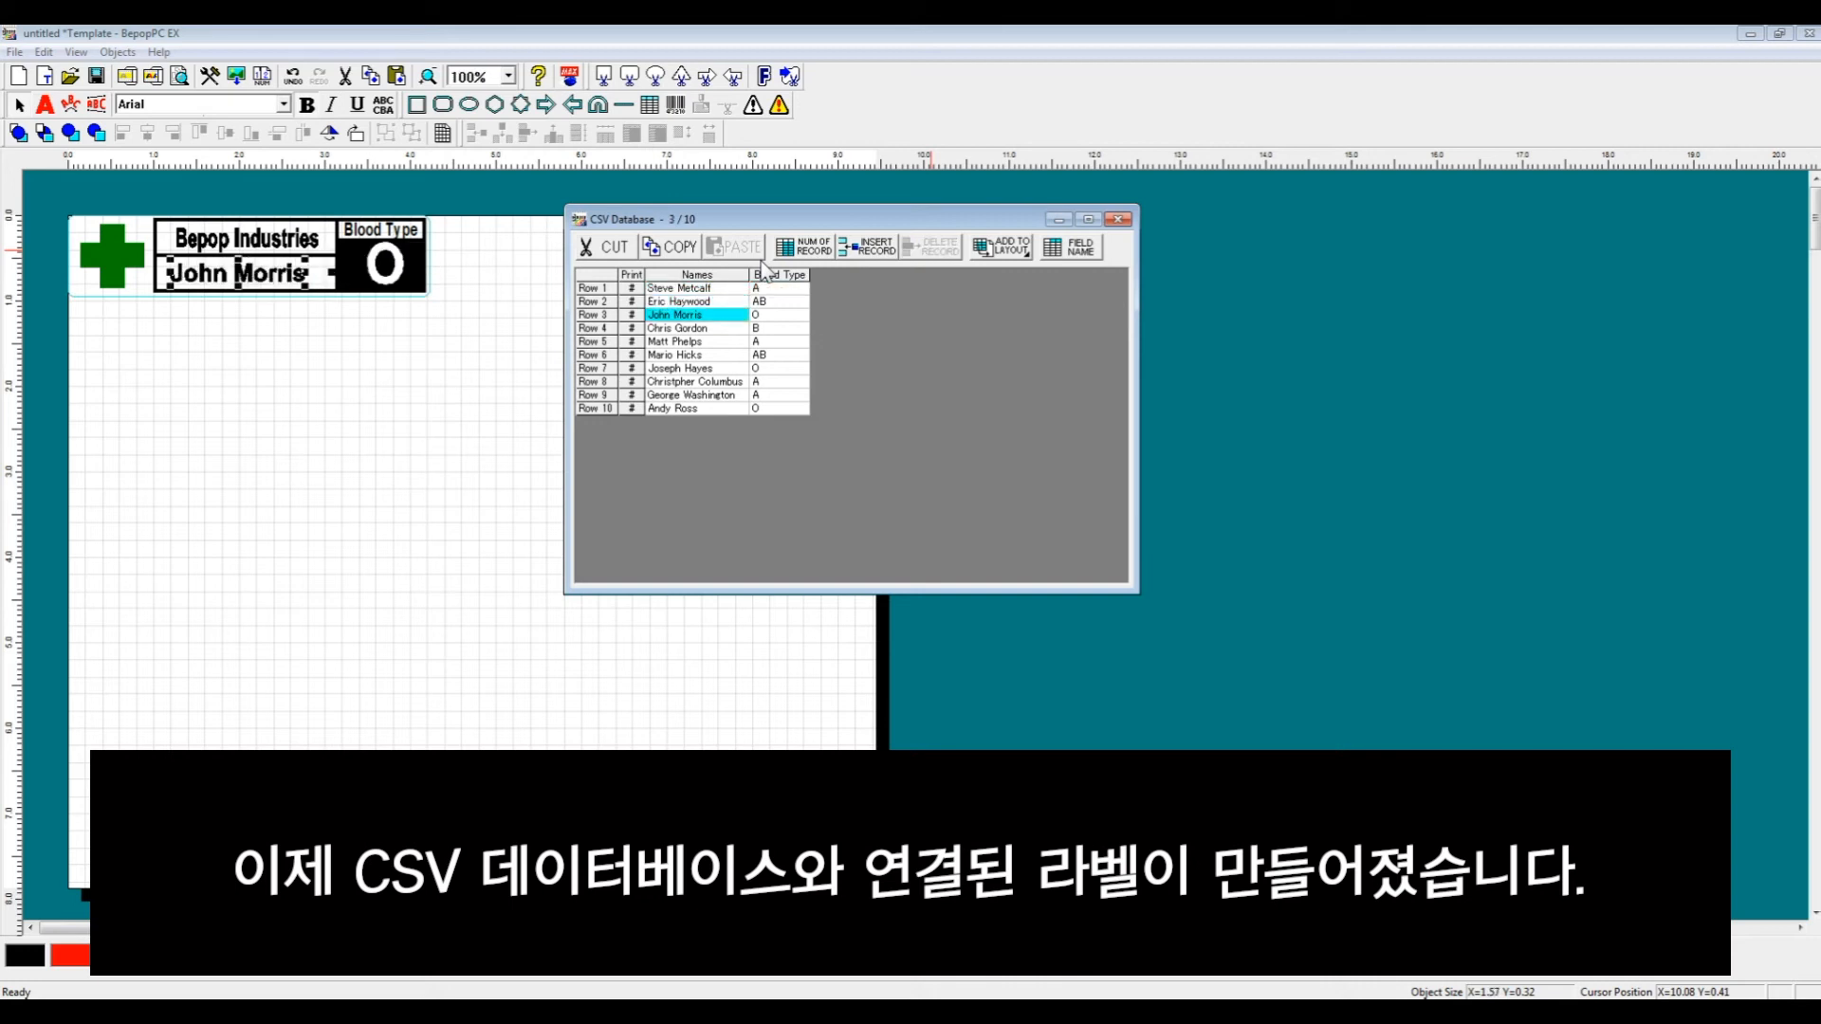
key(Down)
key(Down)
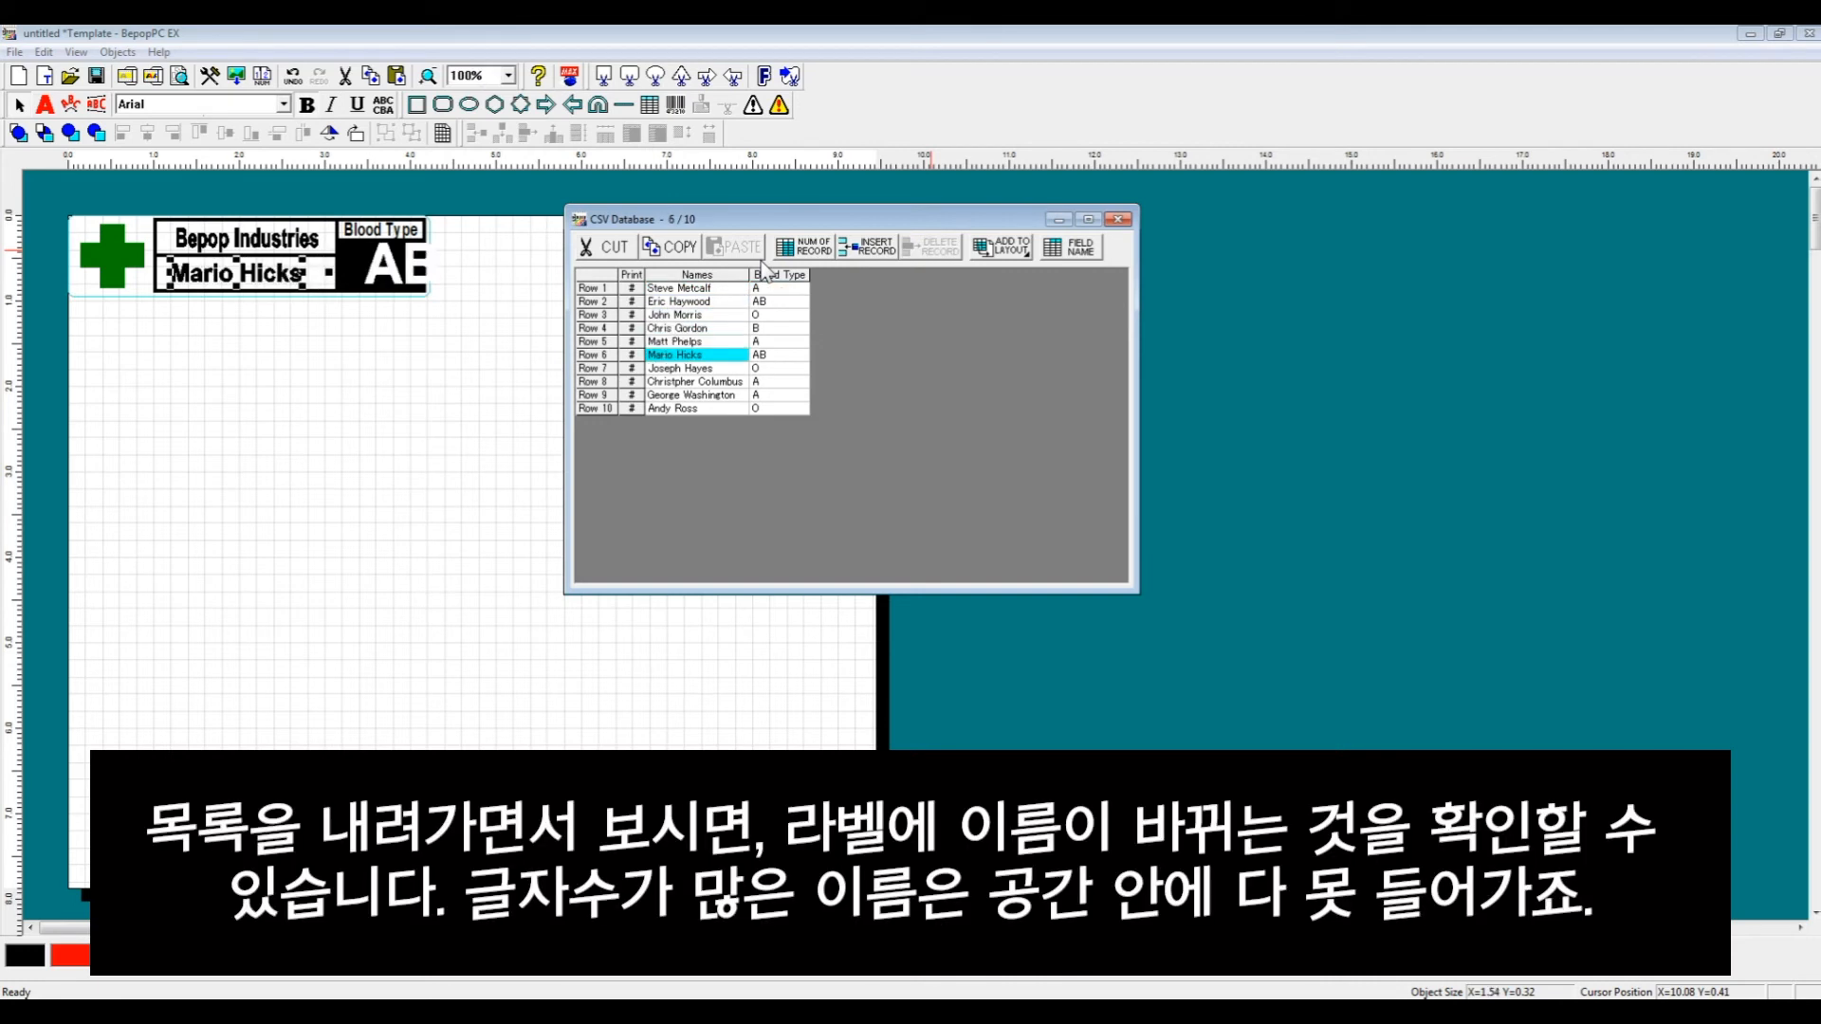
key(Down)
key(Down)
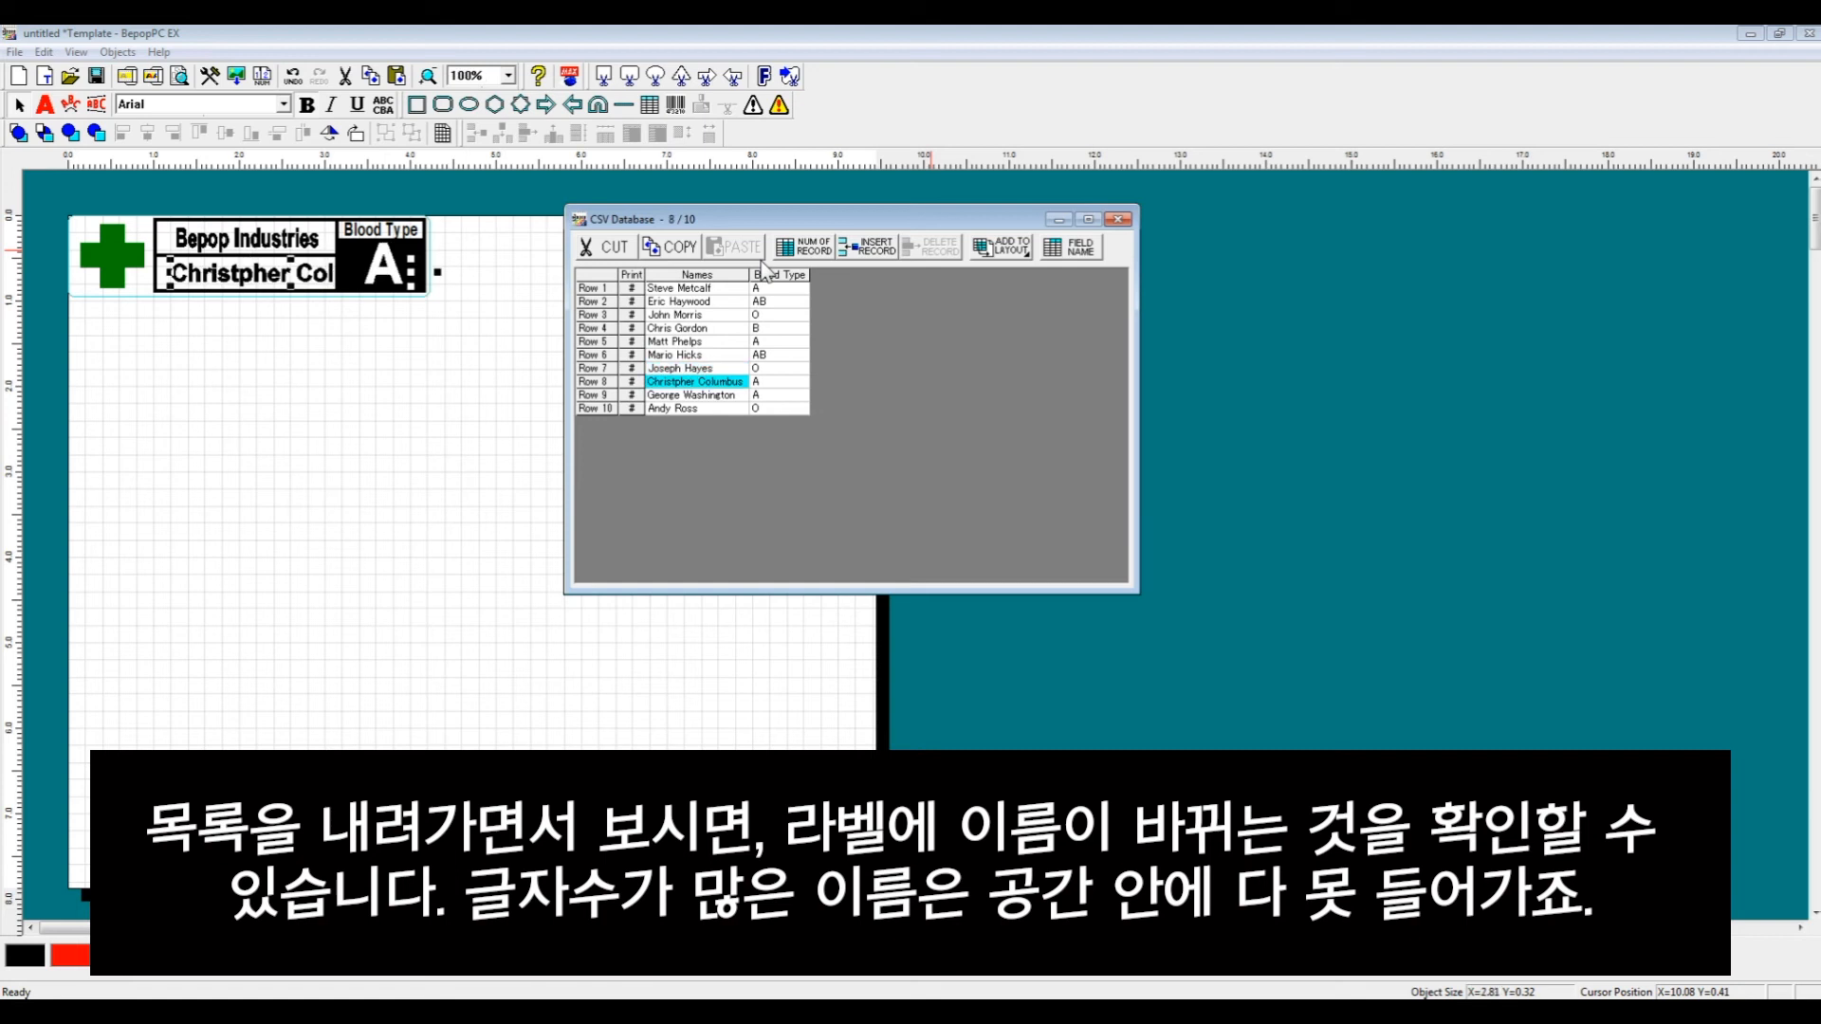
key(Down)
key(Down)
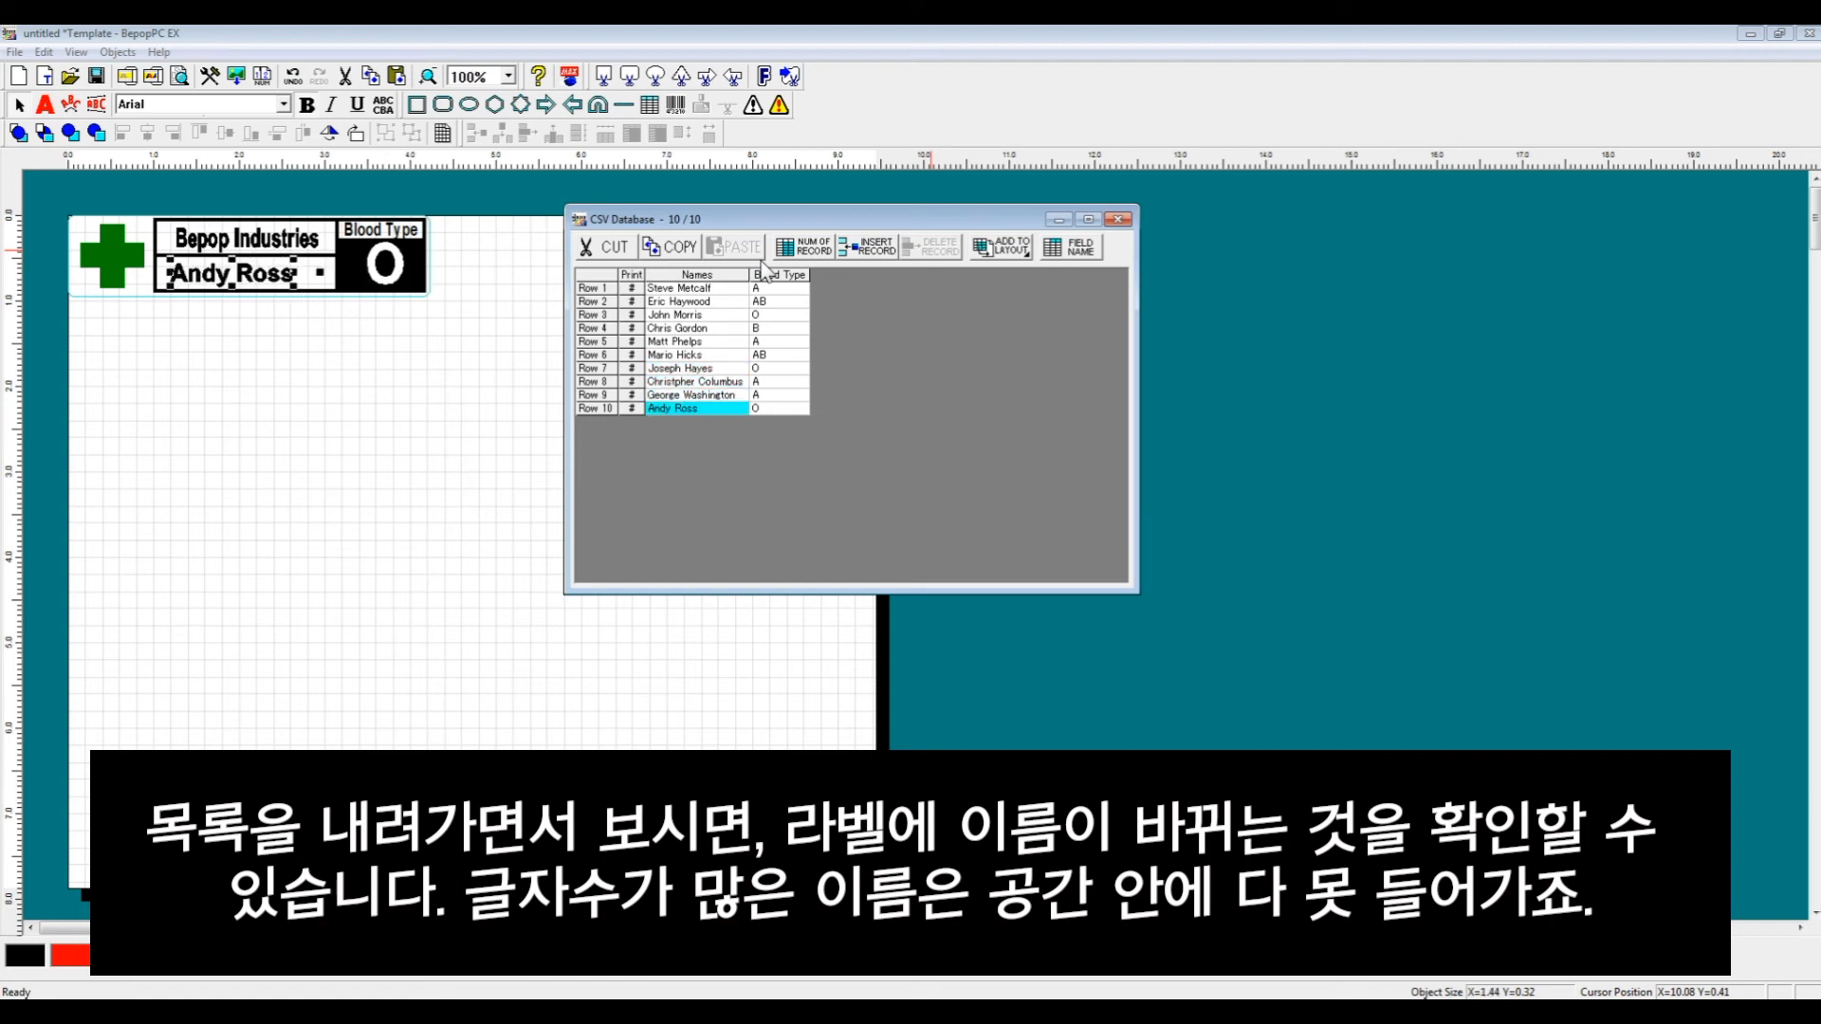
key(Up)
key(Up)
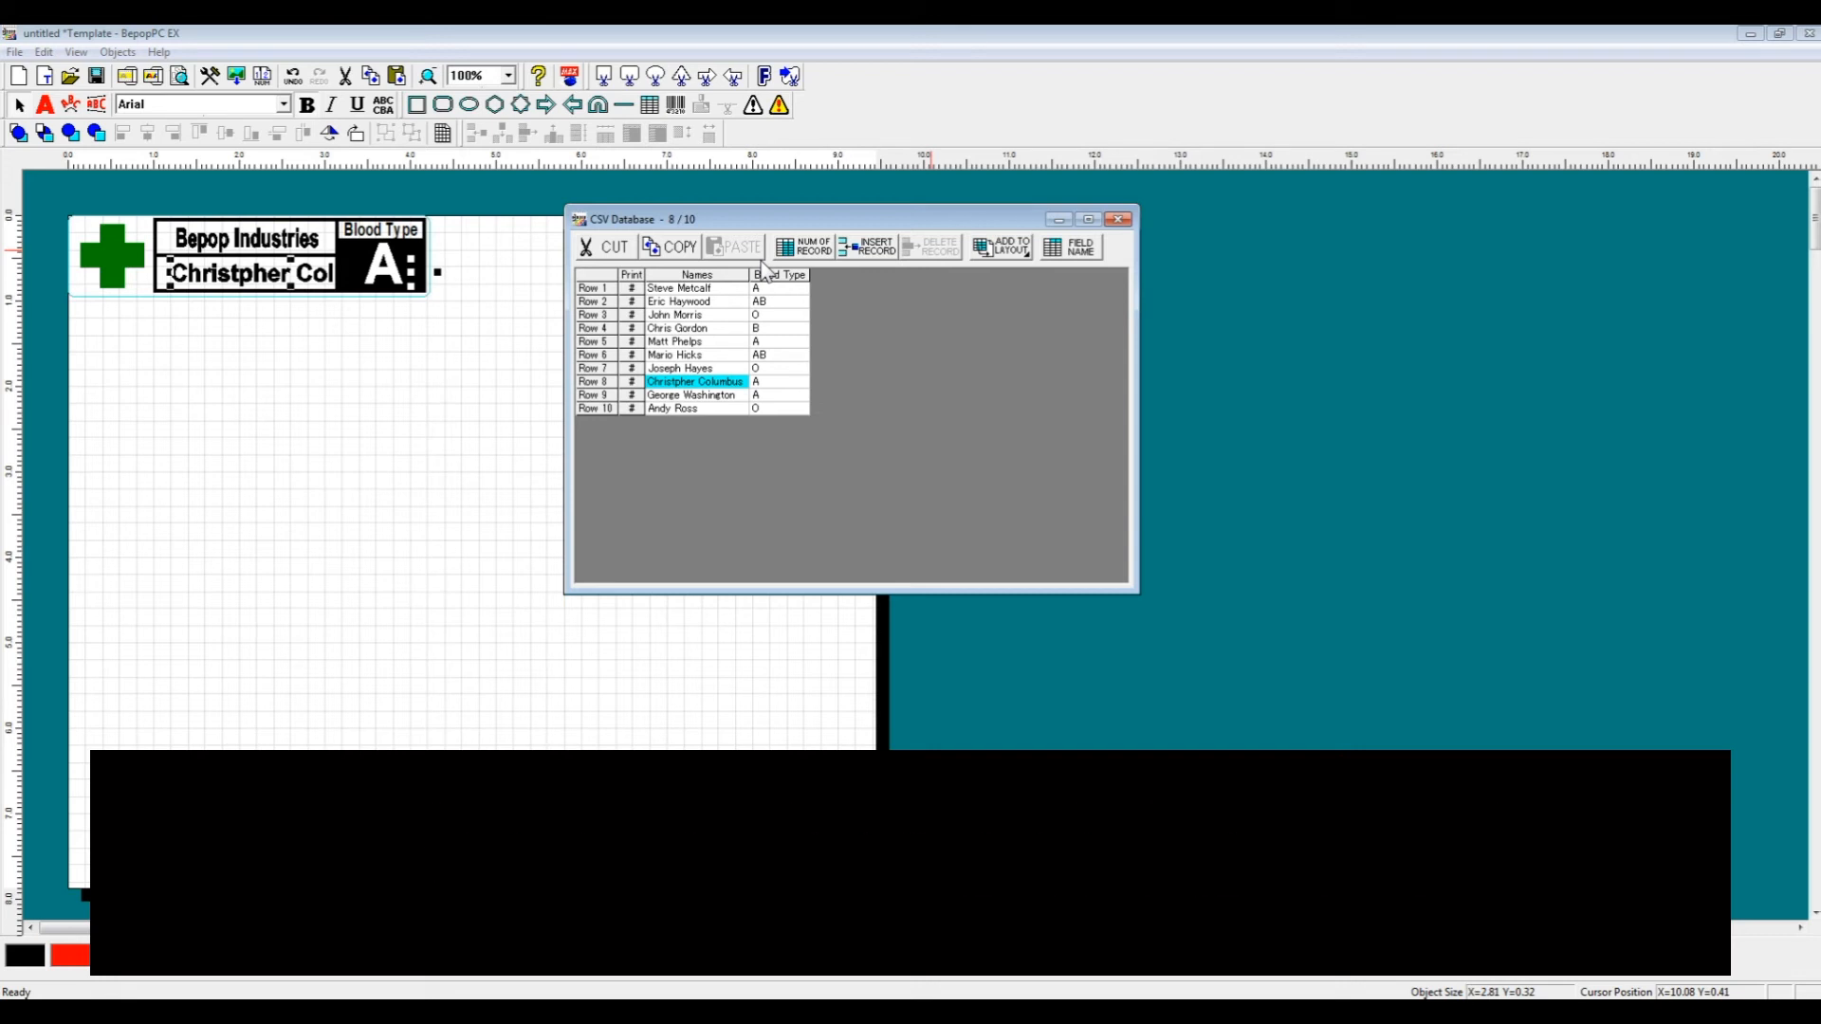
key(Up)
key(Up)
key(Up)
key(Up)
key(Up)
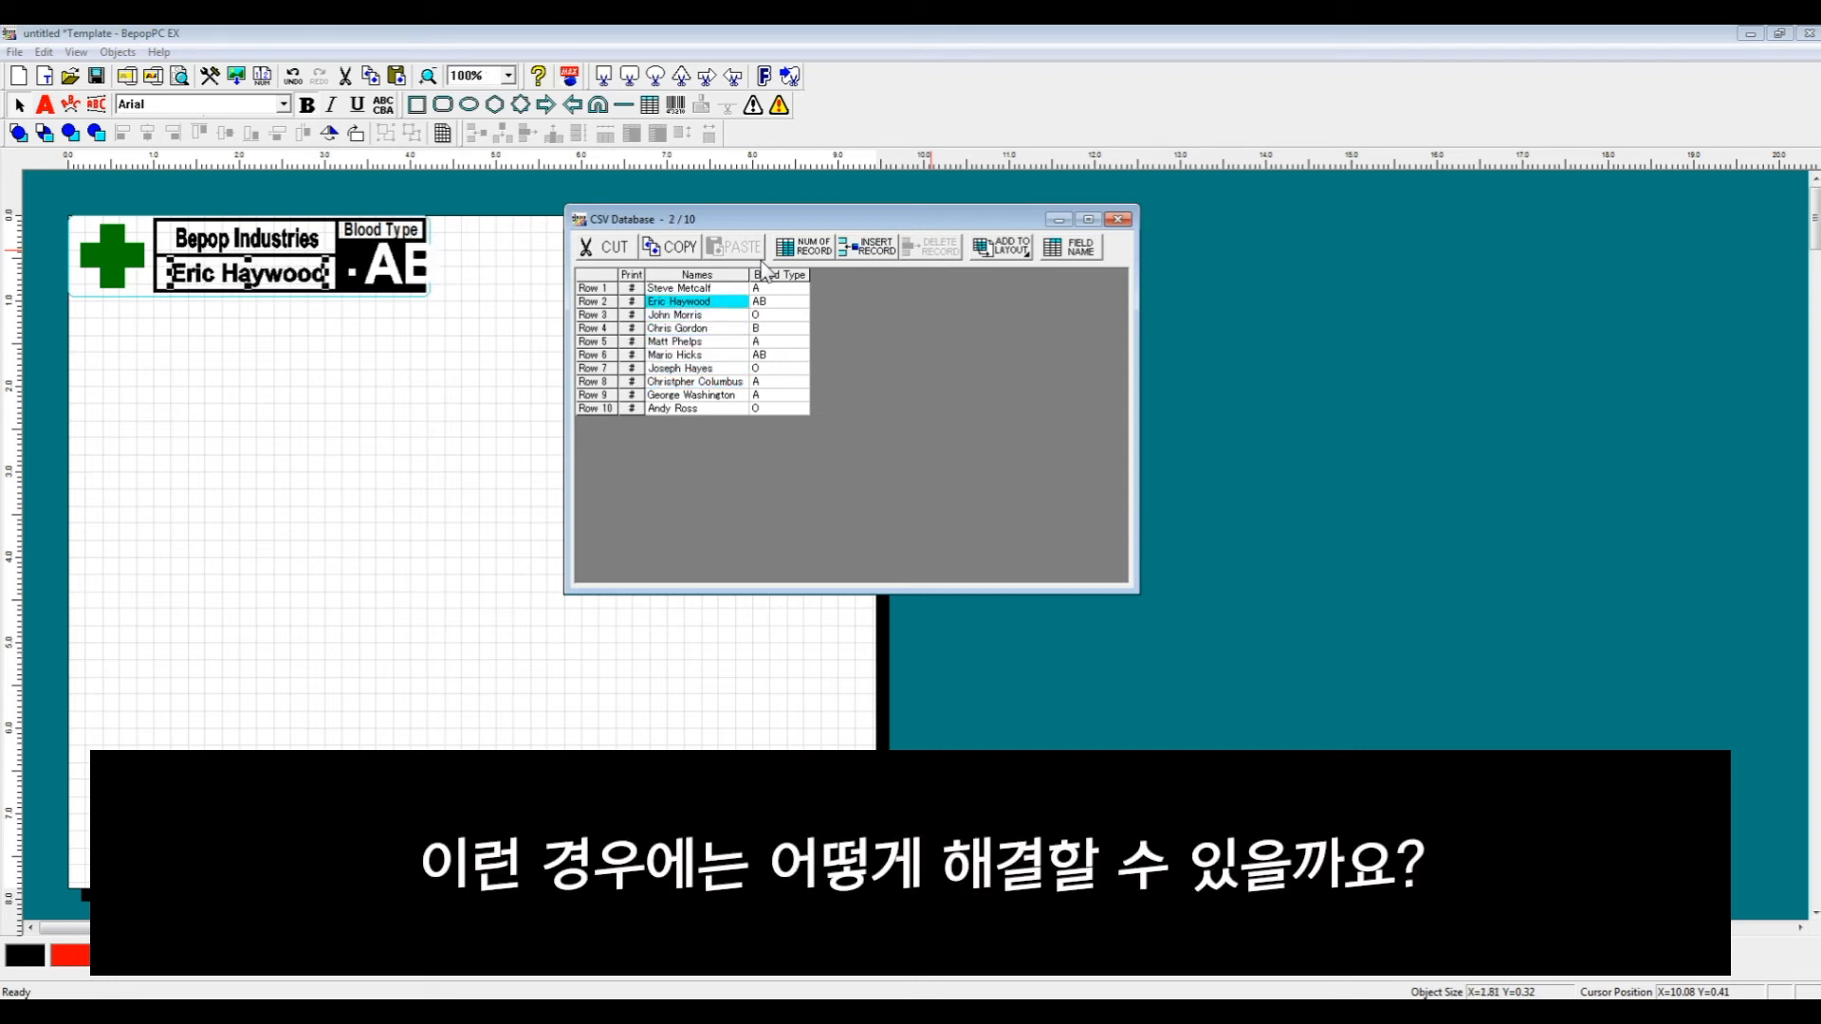
key(Up)
key(Up)
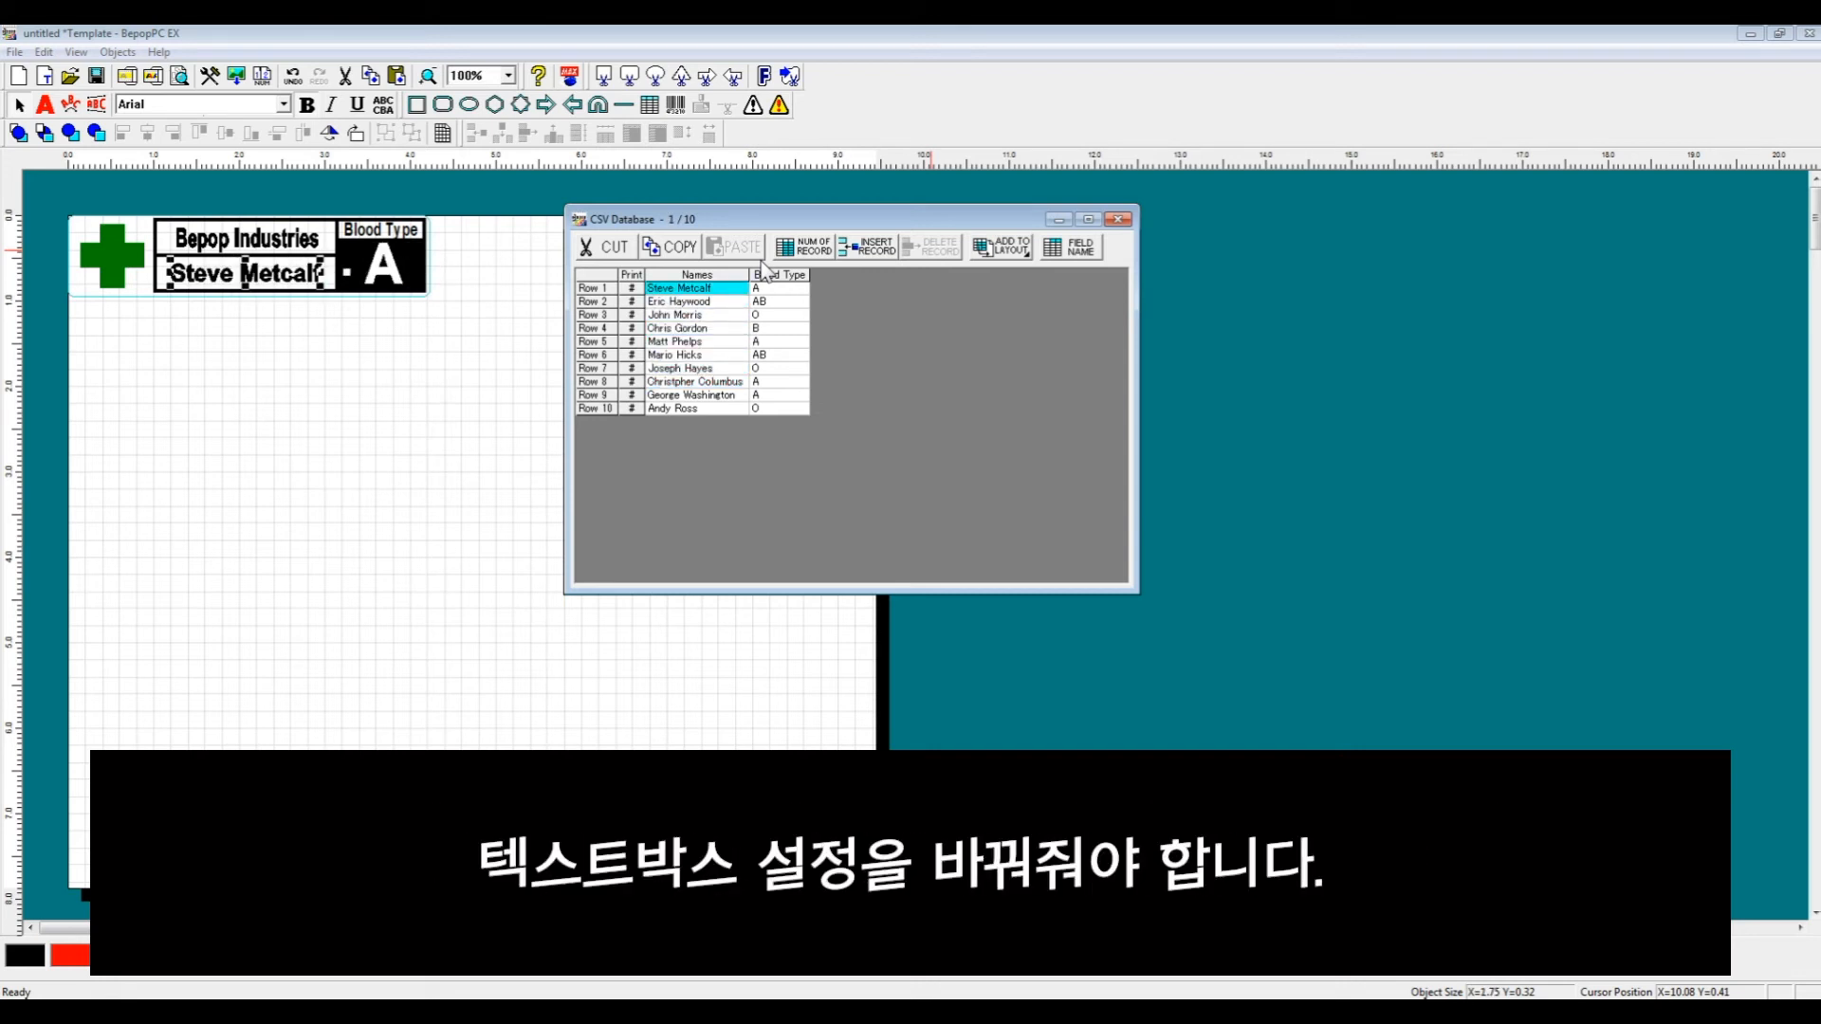
click(1056, 219)
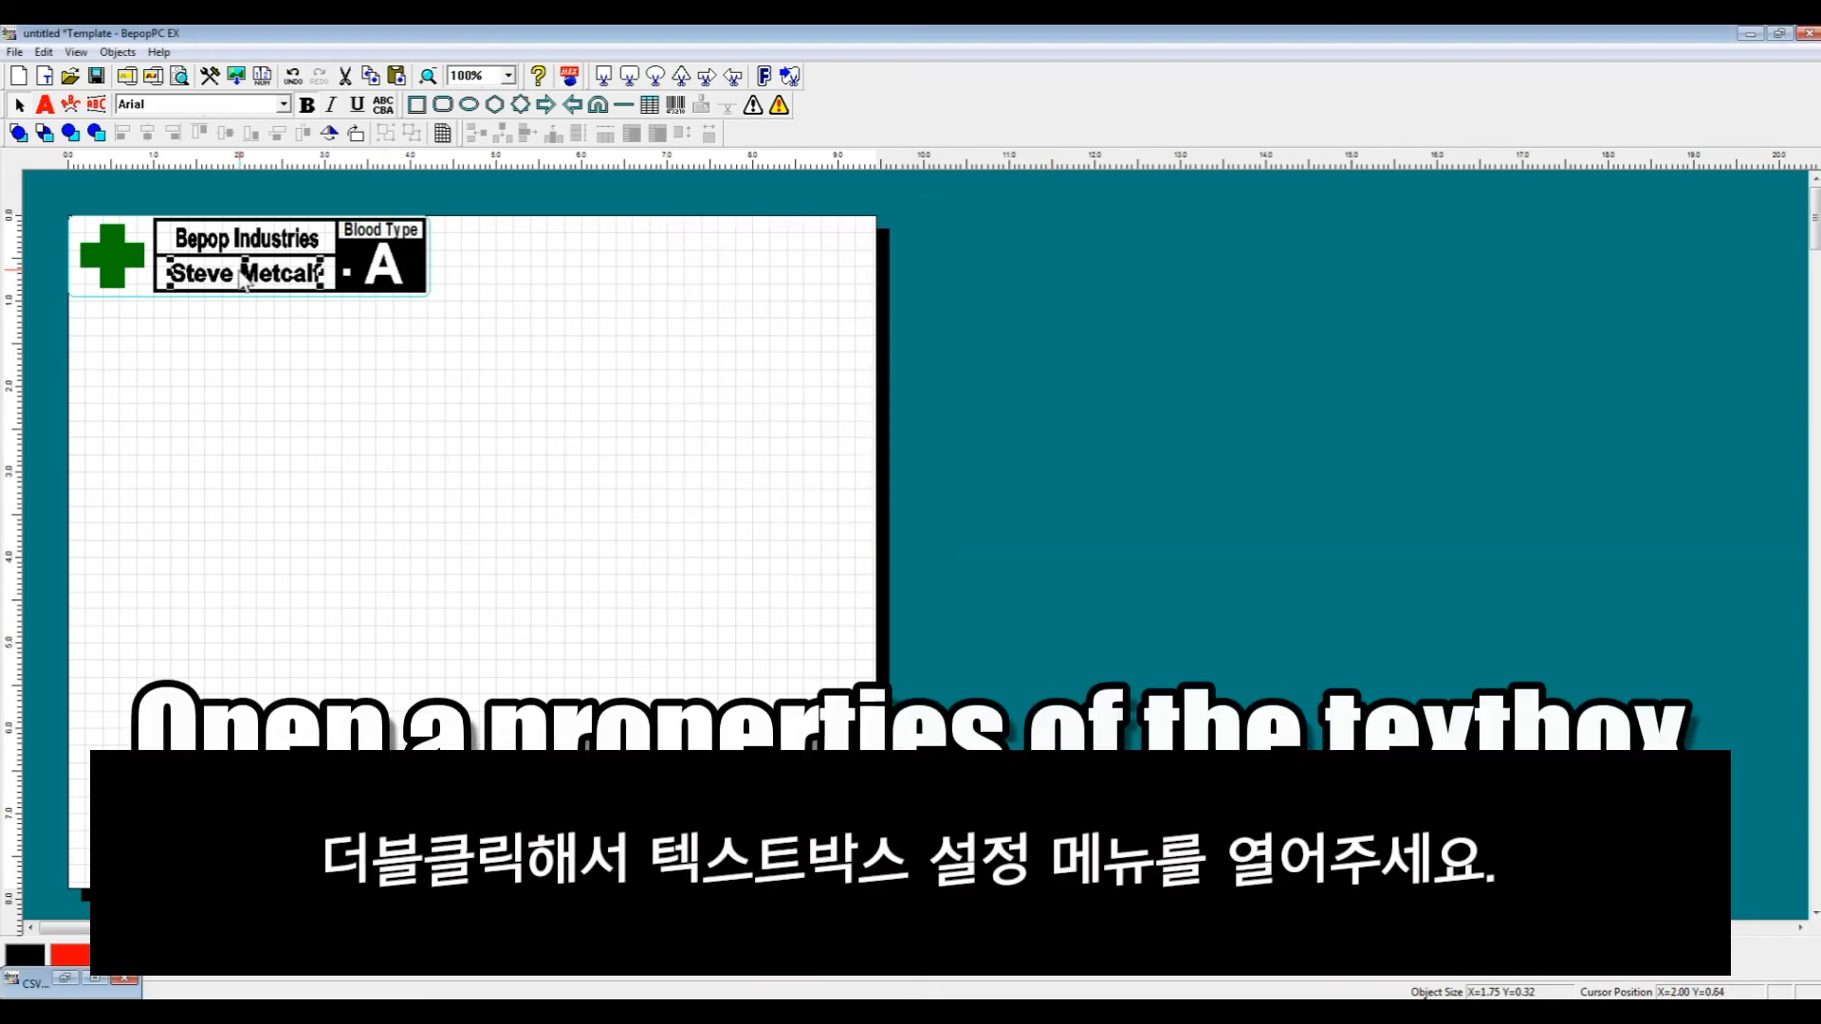
- Set the name field's shape size to Fixed with centered alignment, then widen its box to fill the name area
double_click(245, 279)
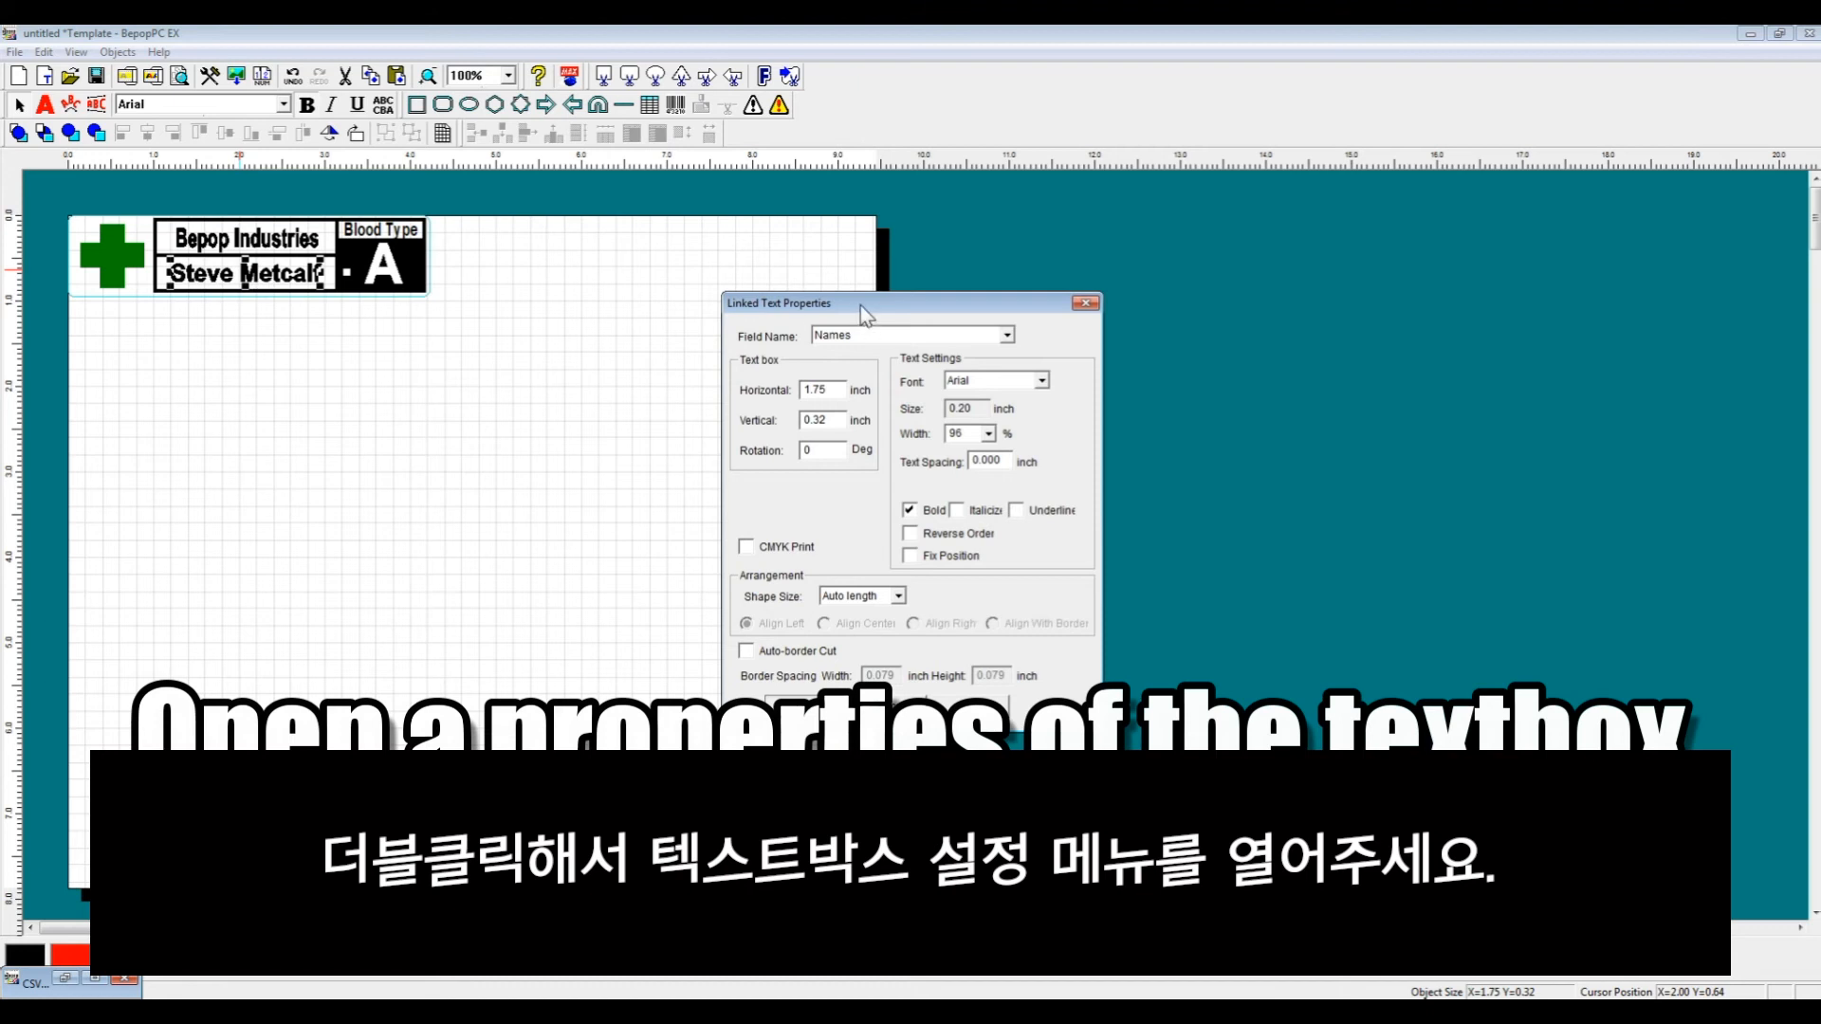
drag(859, 305, 679, 240)
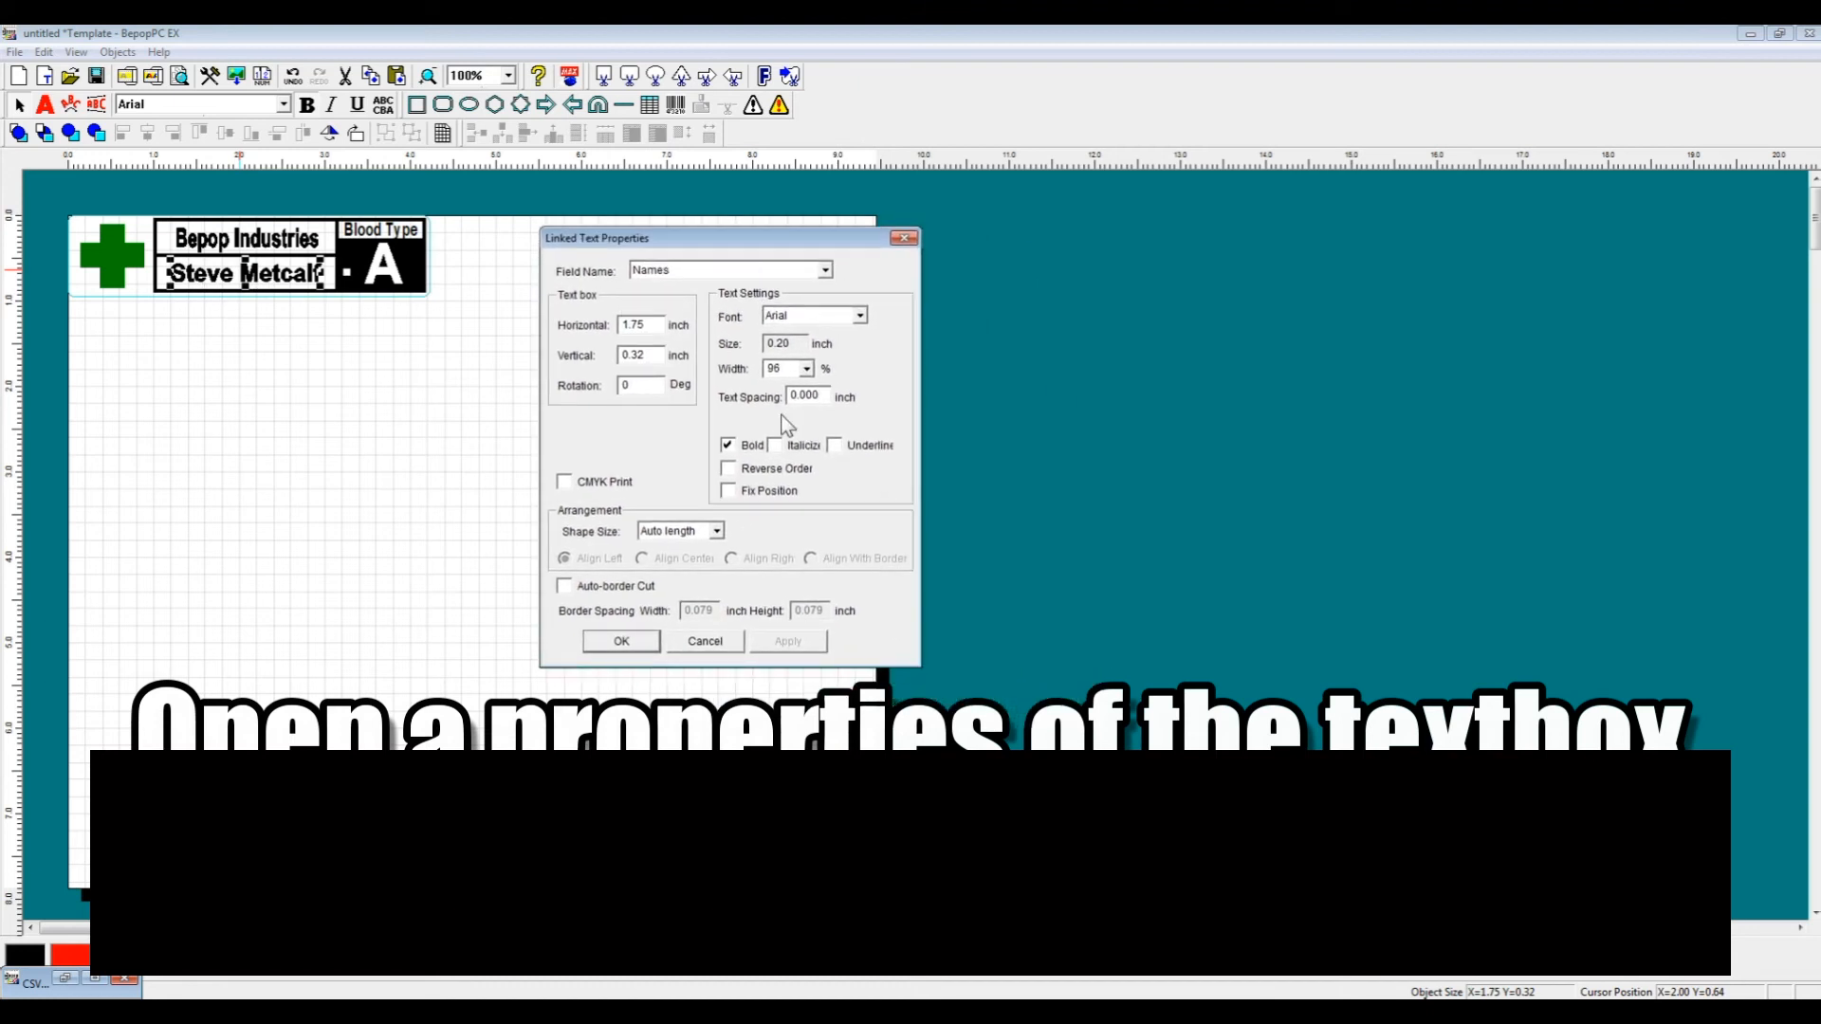
click(715, 532)
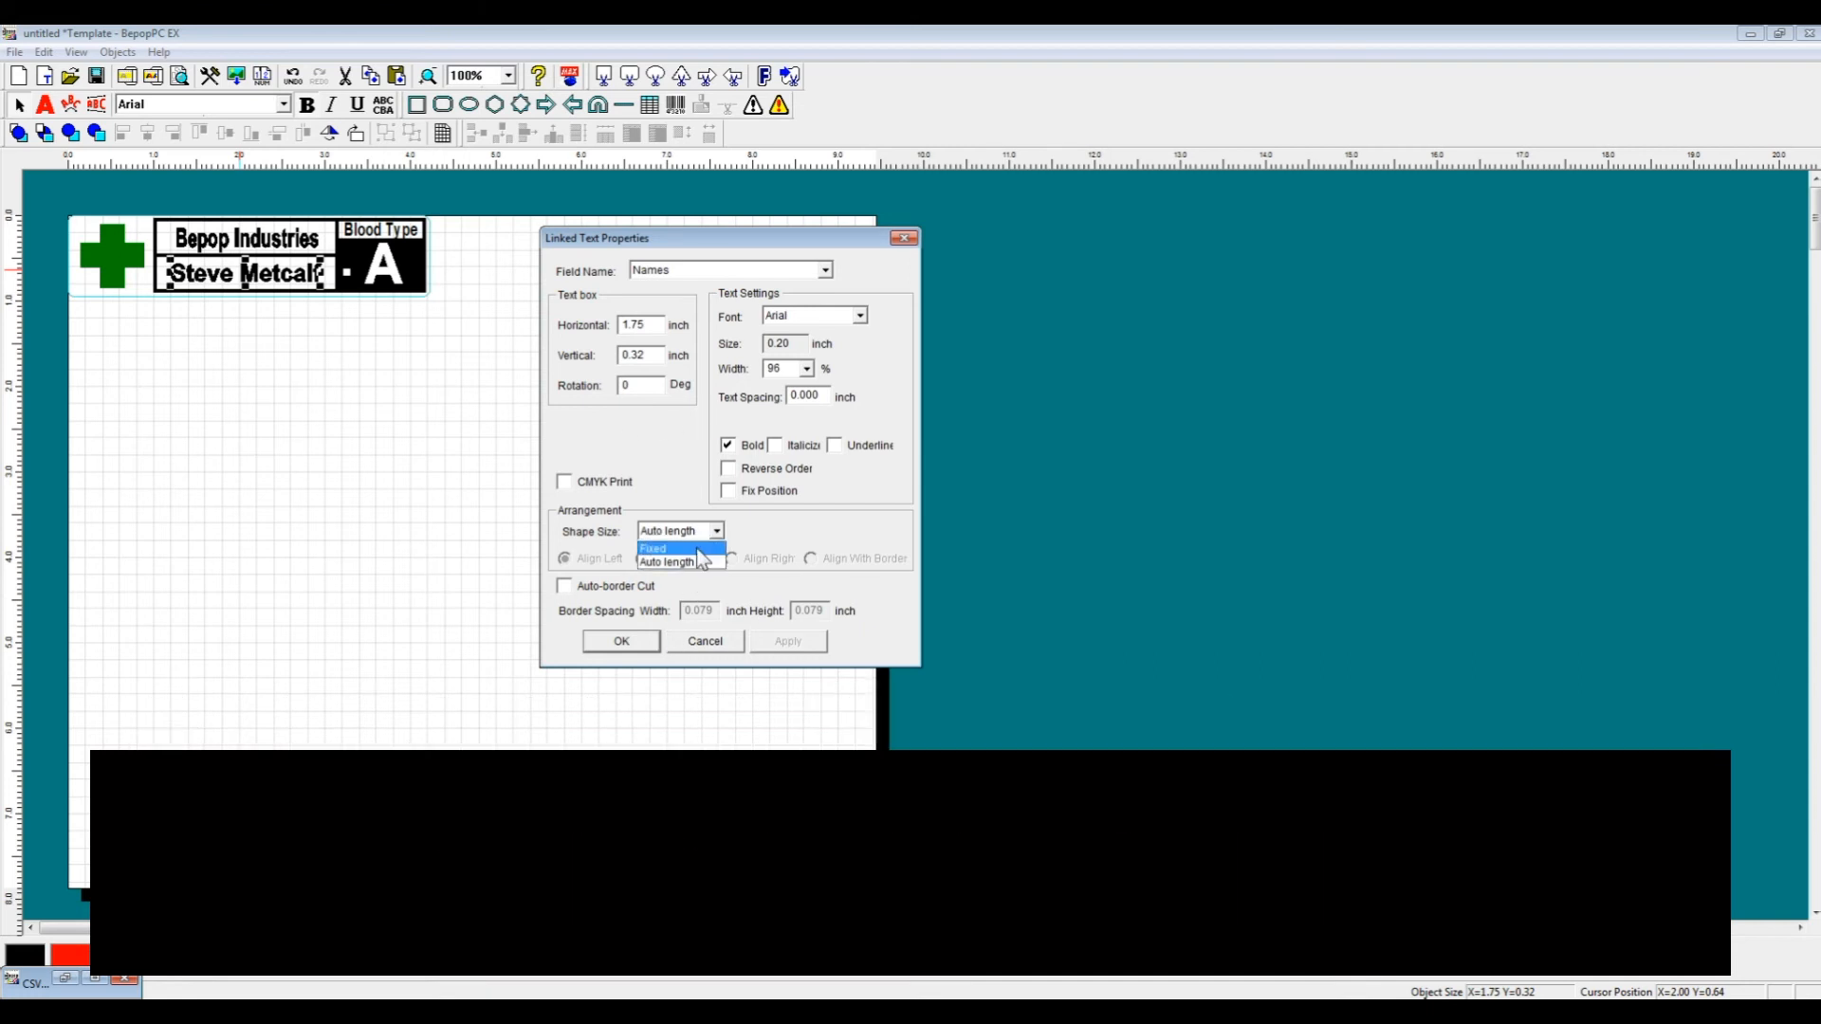
click(664, 549)
click(642, 559)
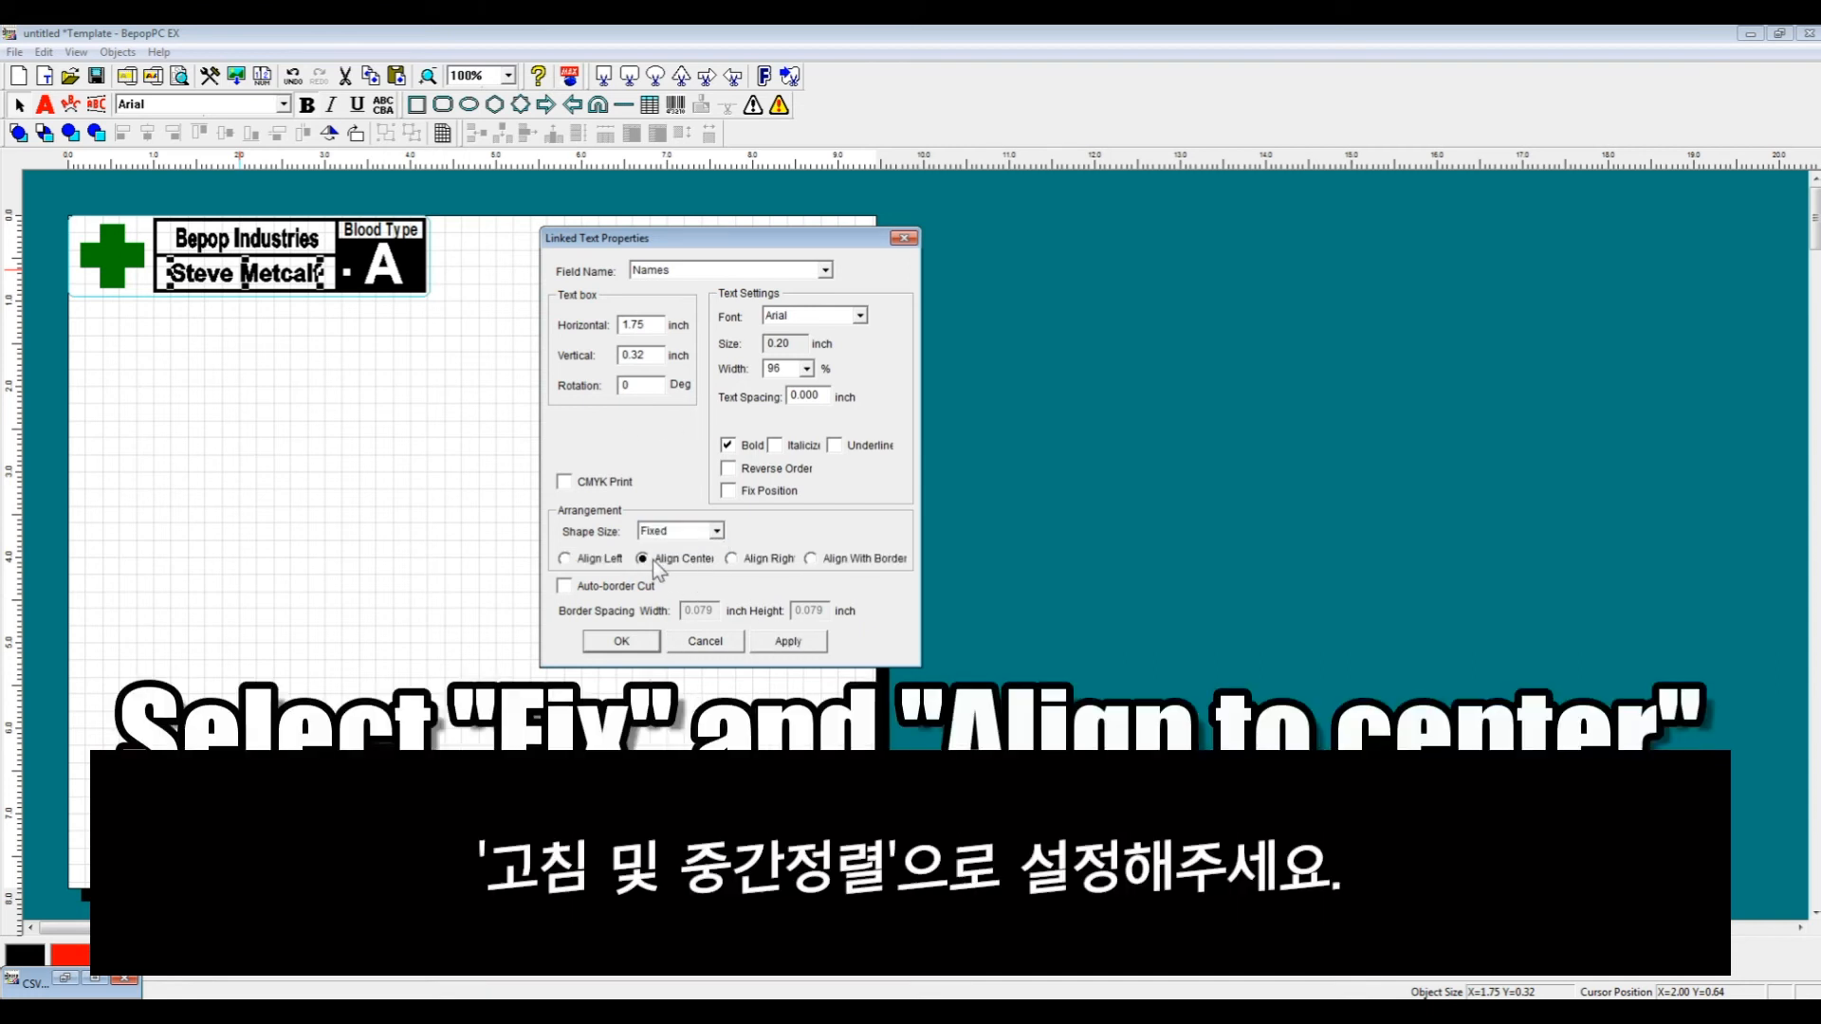
click(630, 645)
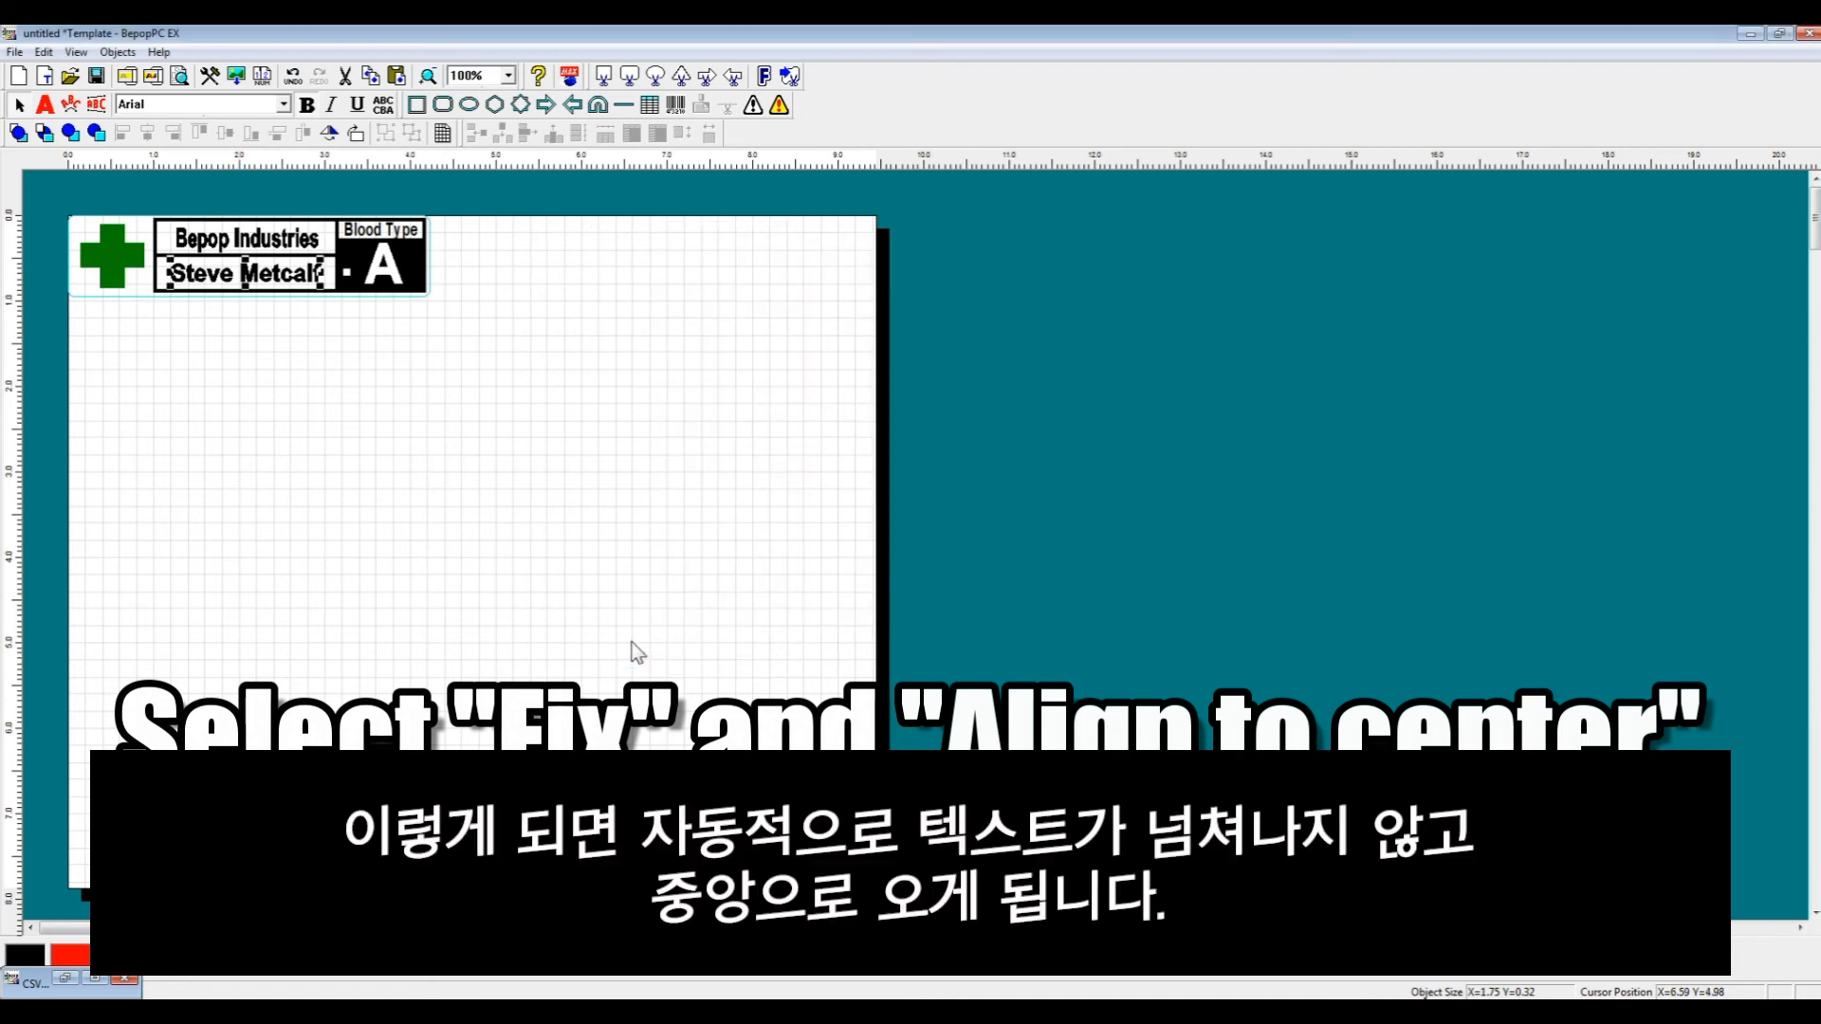
drag(327, 273, 337, 273)
drag(171, 275, 155, 274)
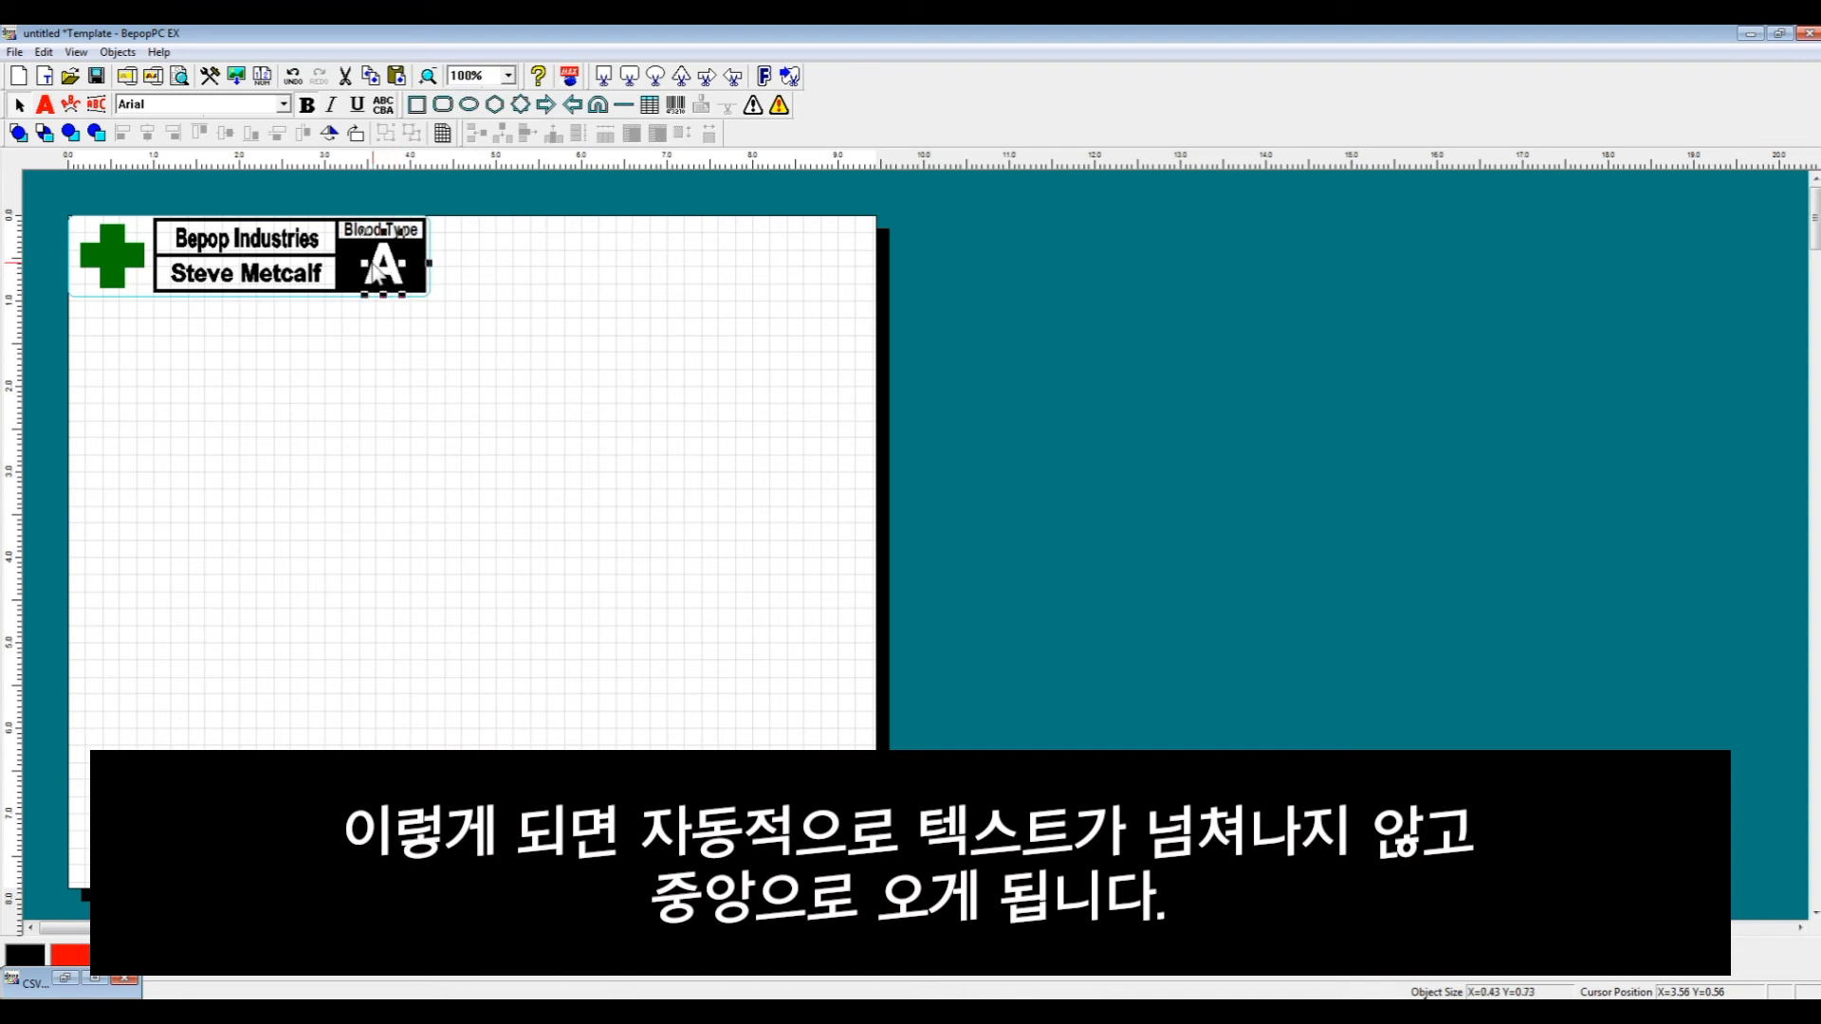
- Set the blood-type field's shape size to Fixed with centered alignment and stretch its box across the blood-type area
double_click(383, 270)
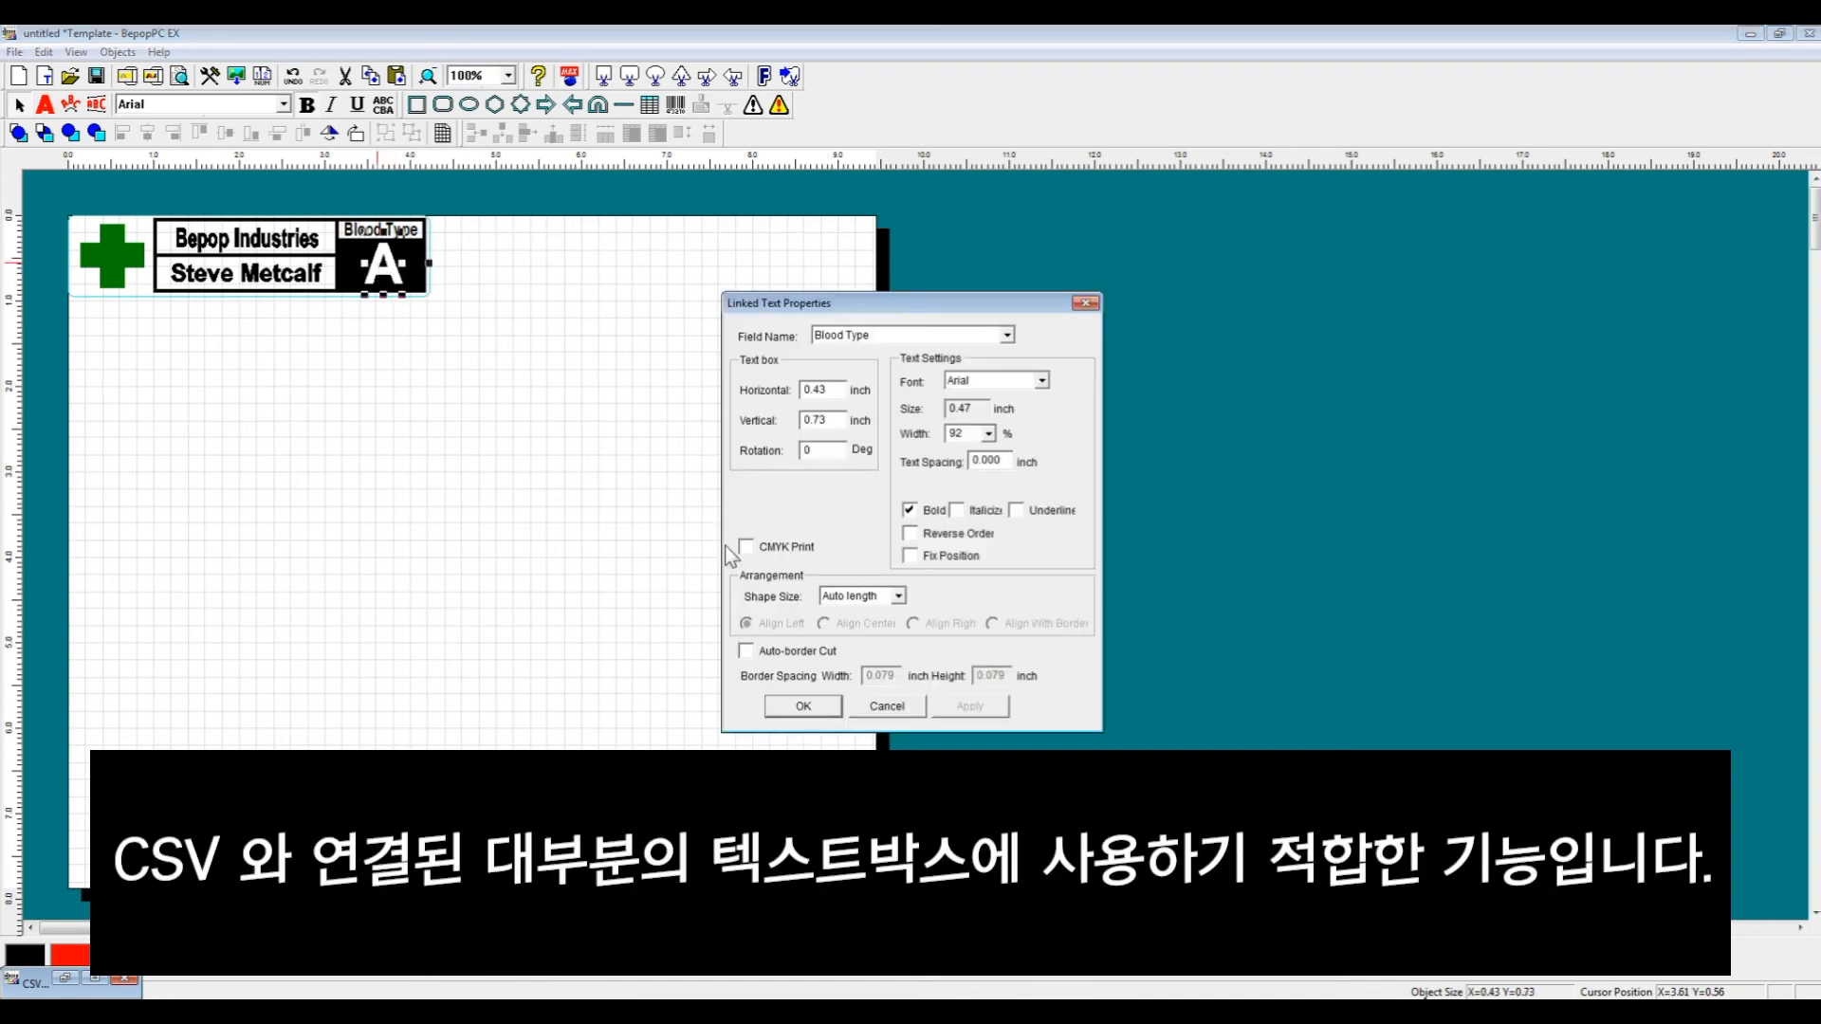
click(896, 598)
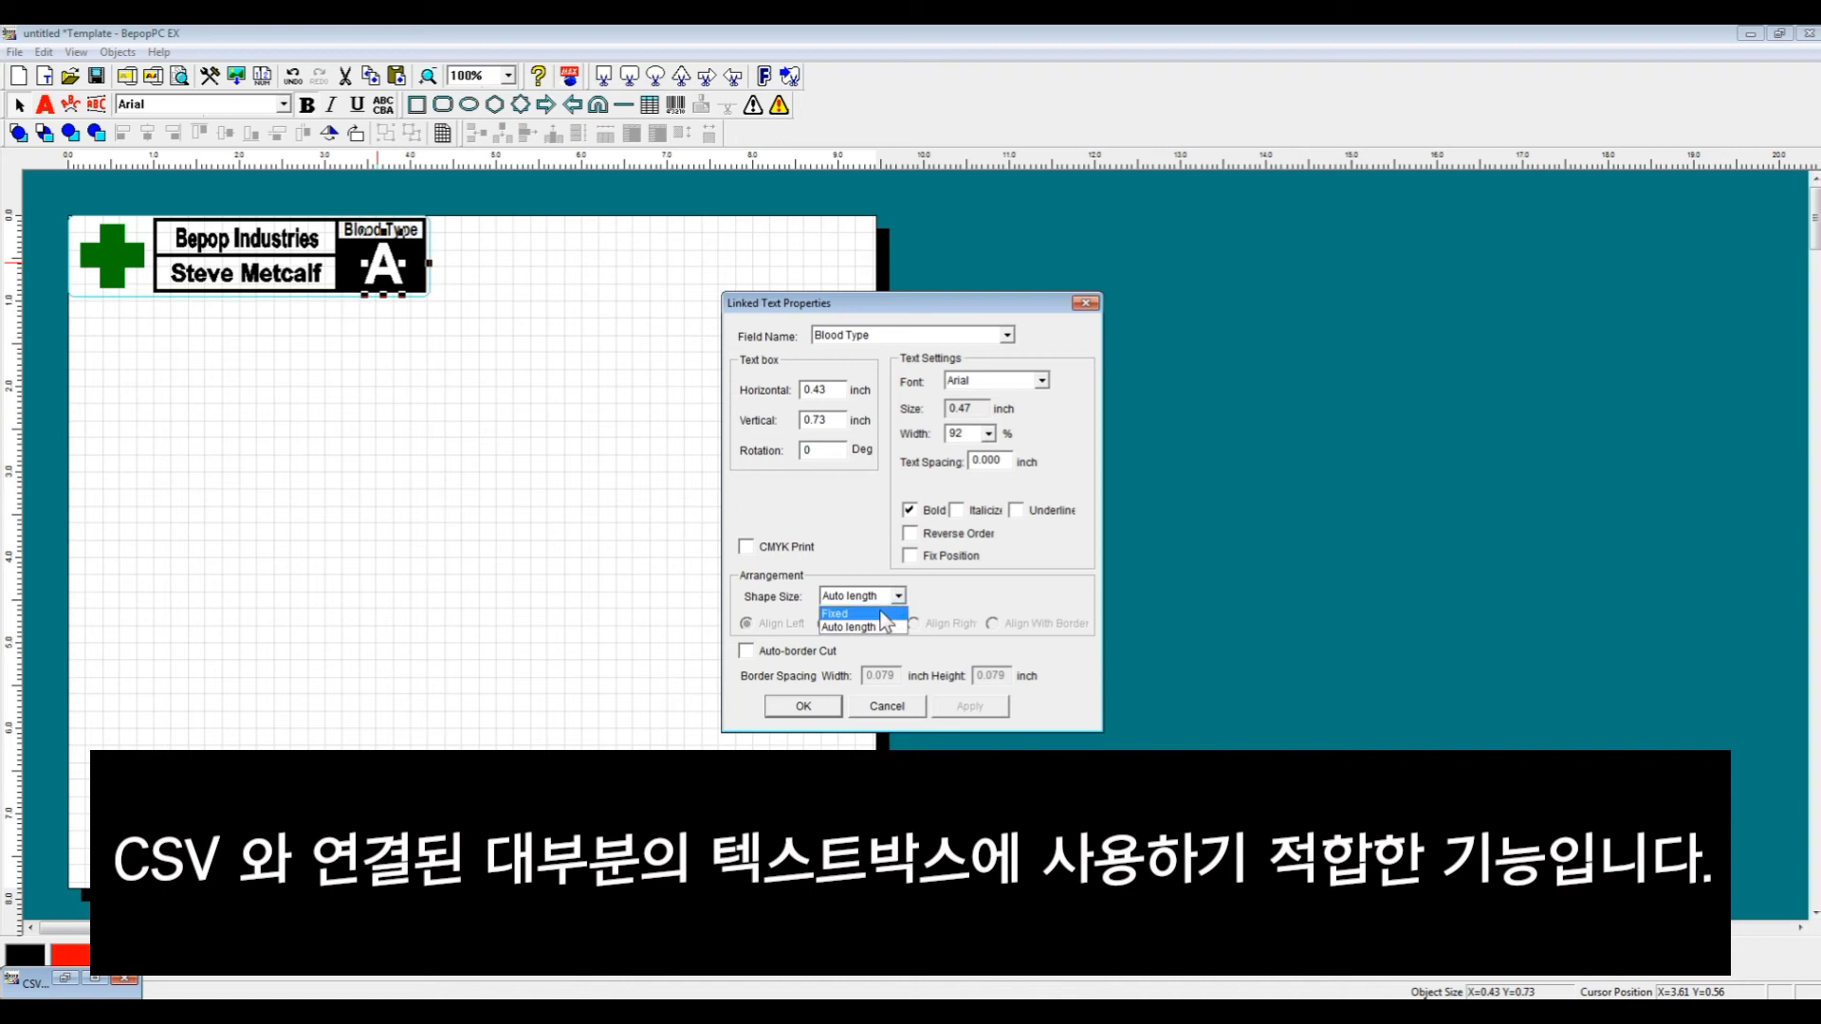
click(886, 626)
click(824, 624)
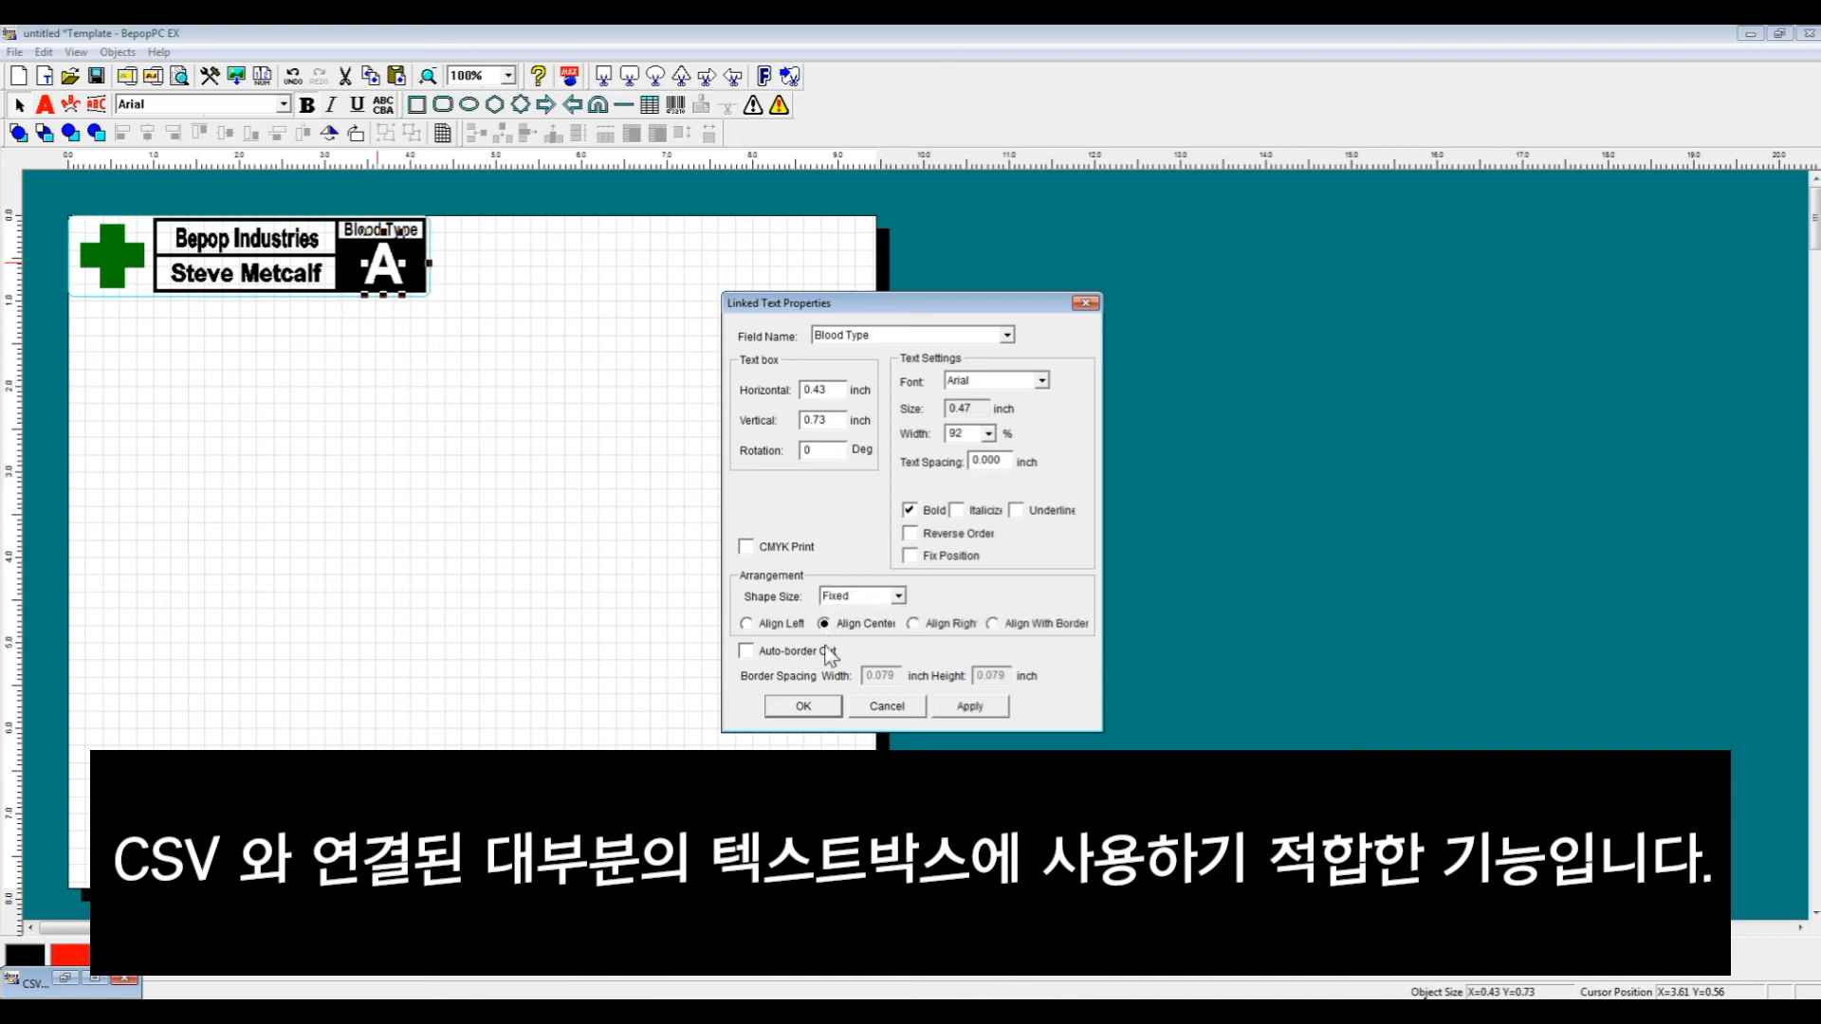
click(804, 707)
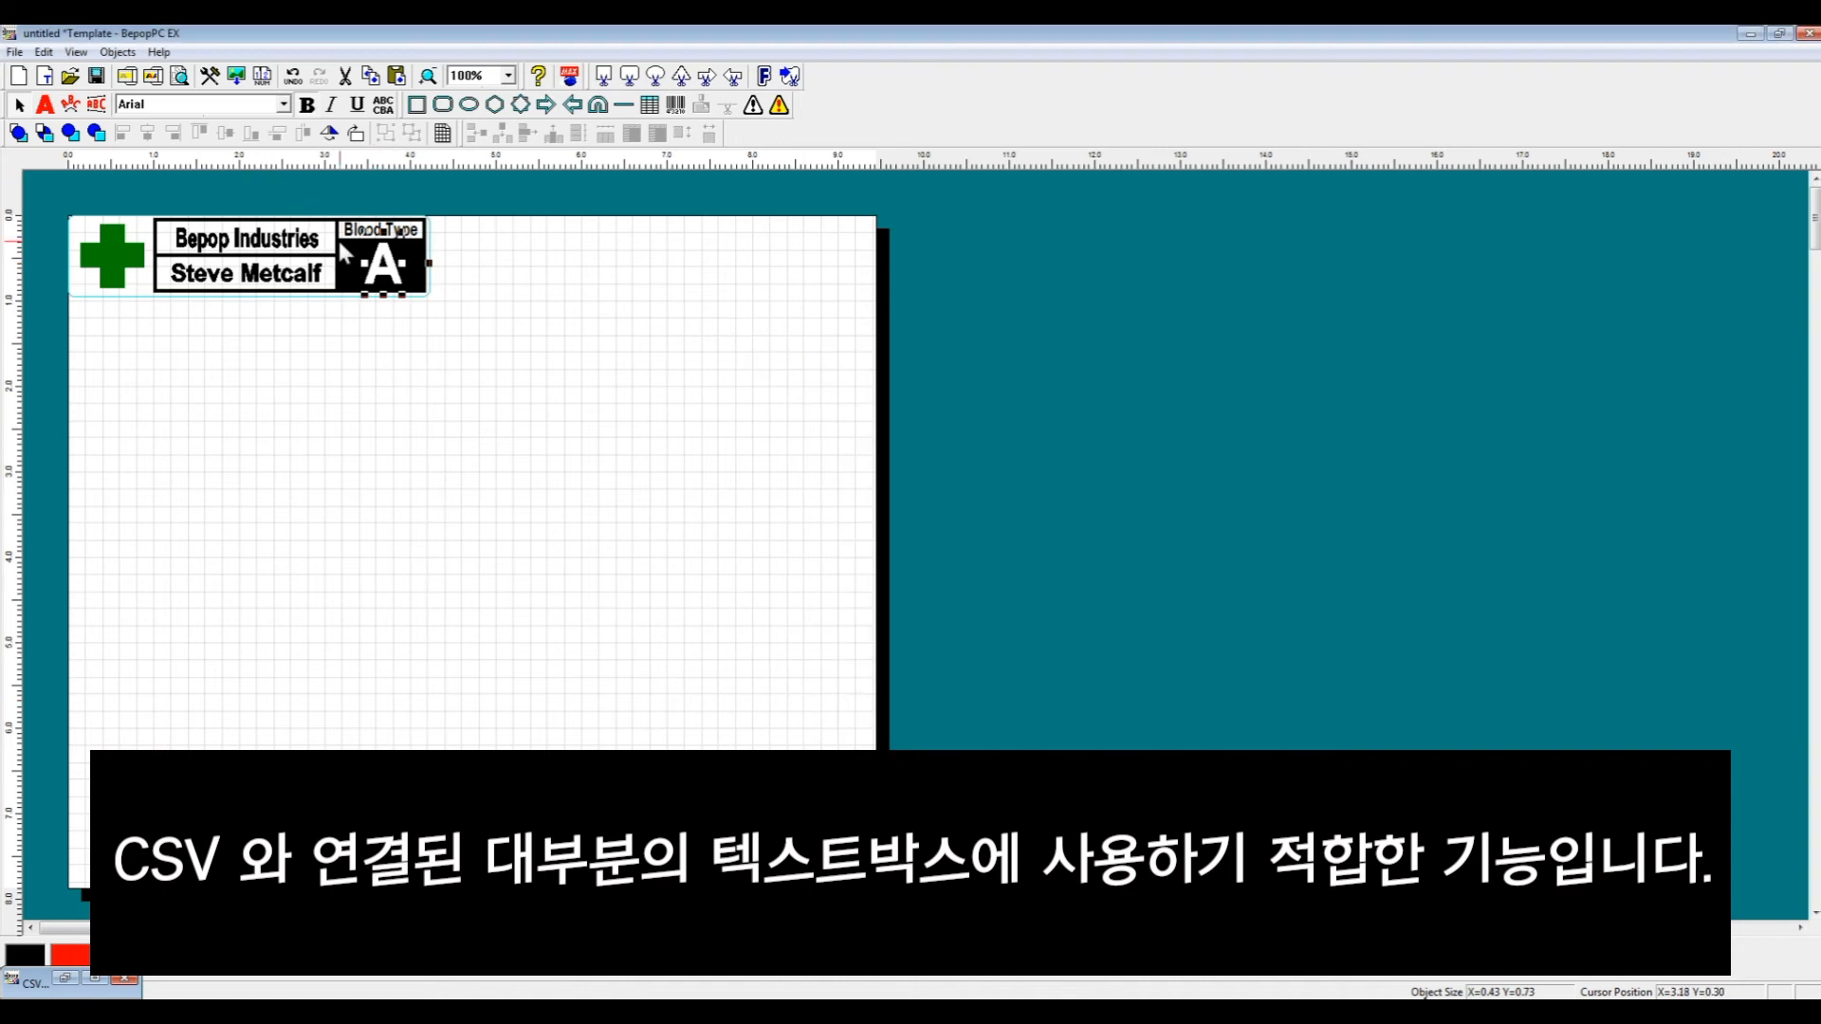
drag(361, 263, 425, 263)
click(526, 343)
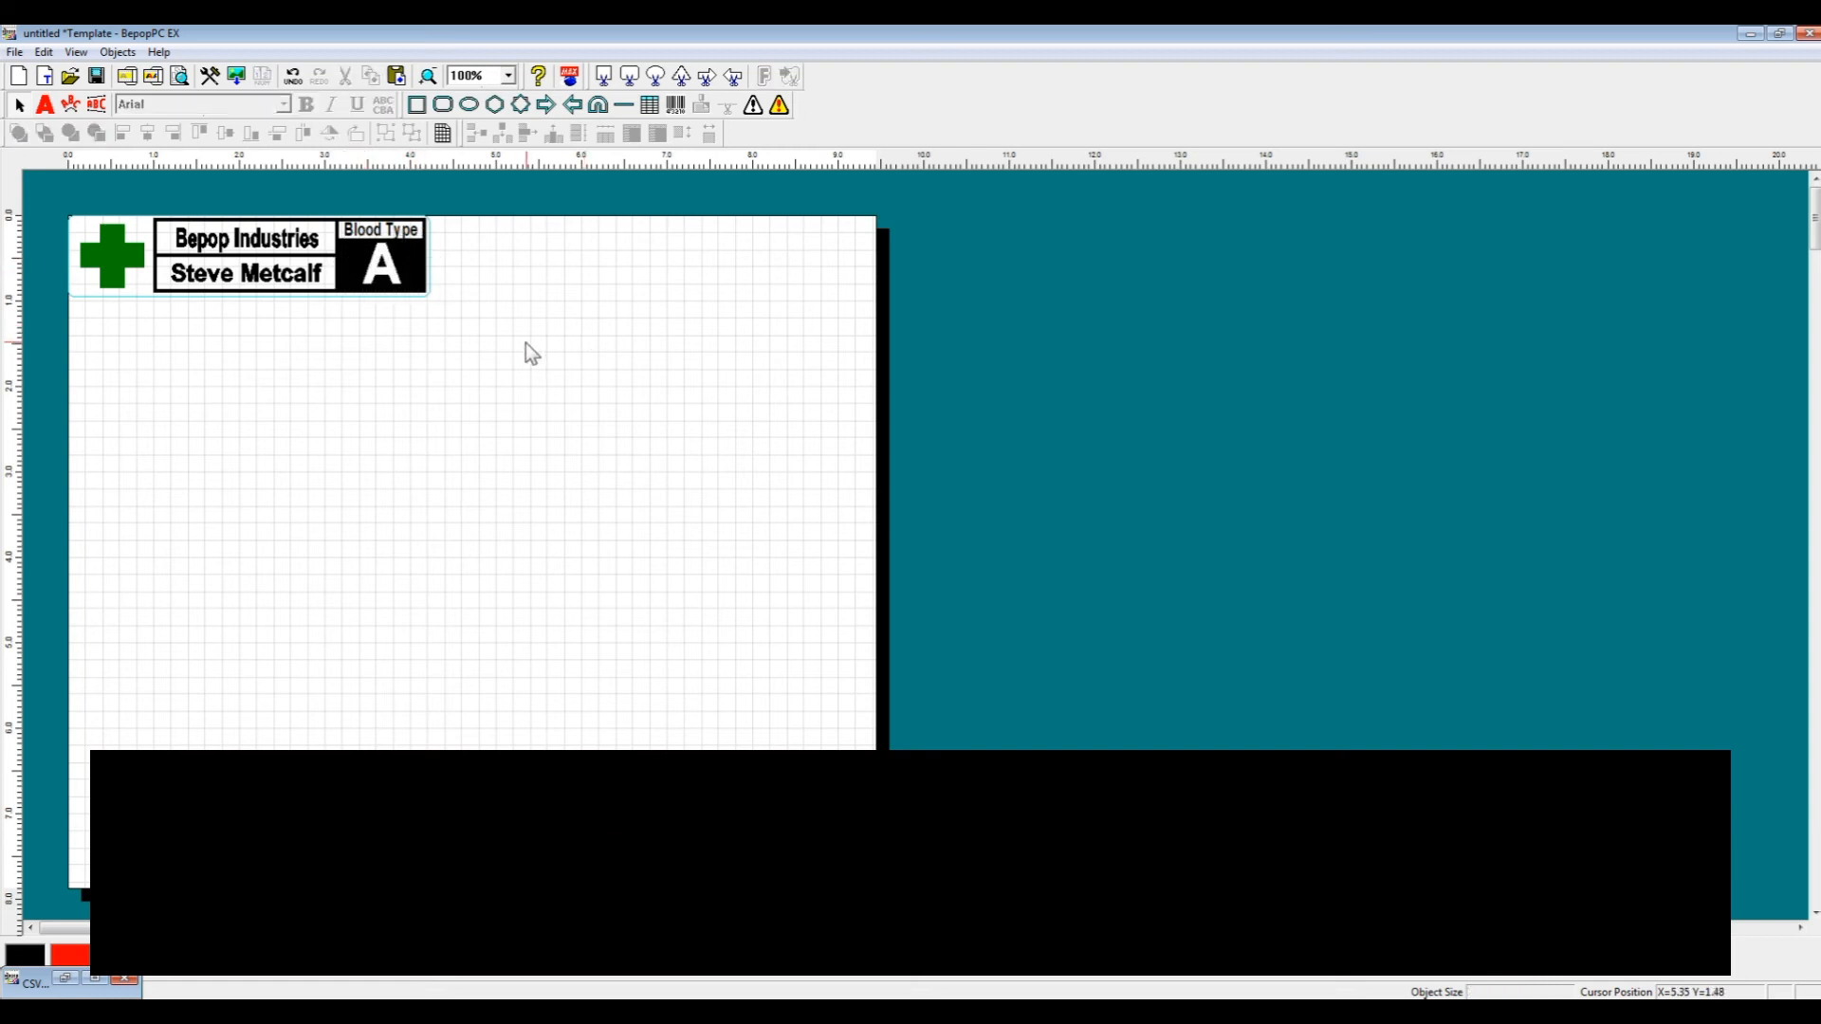
- Step through the database records again to check how the names and blood types sit in the label
click(64, 978)
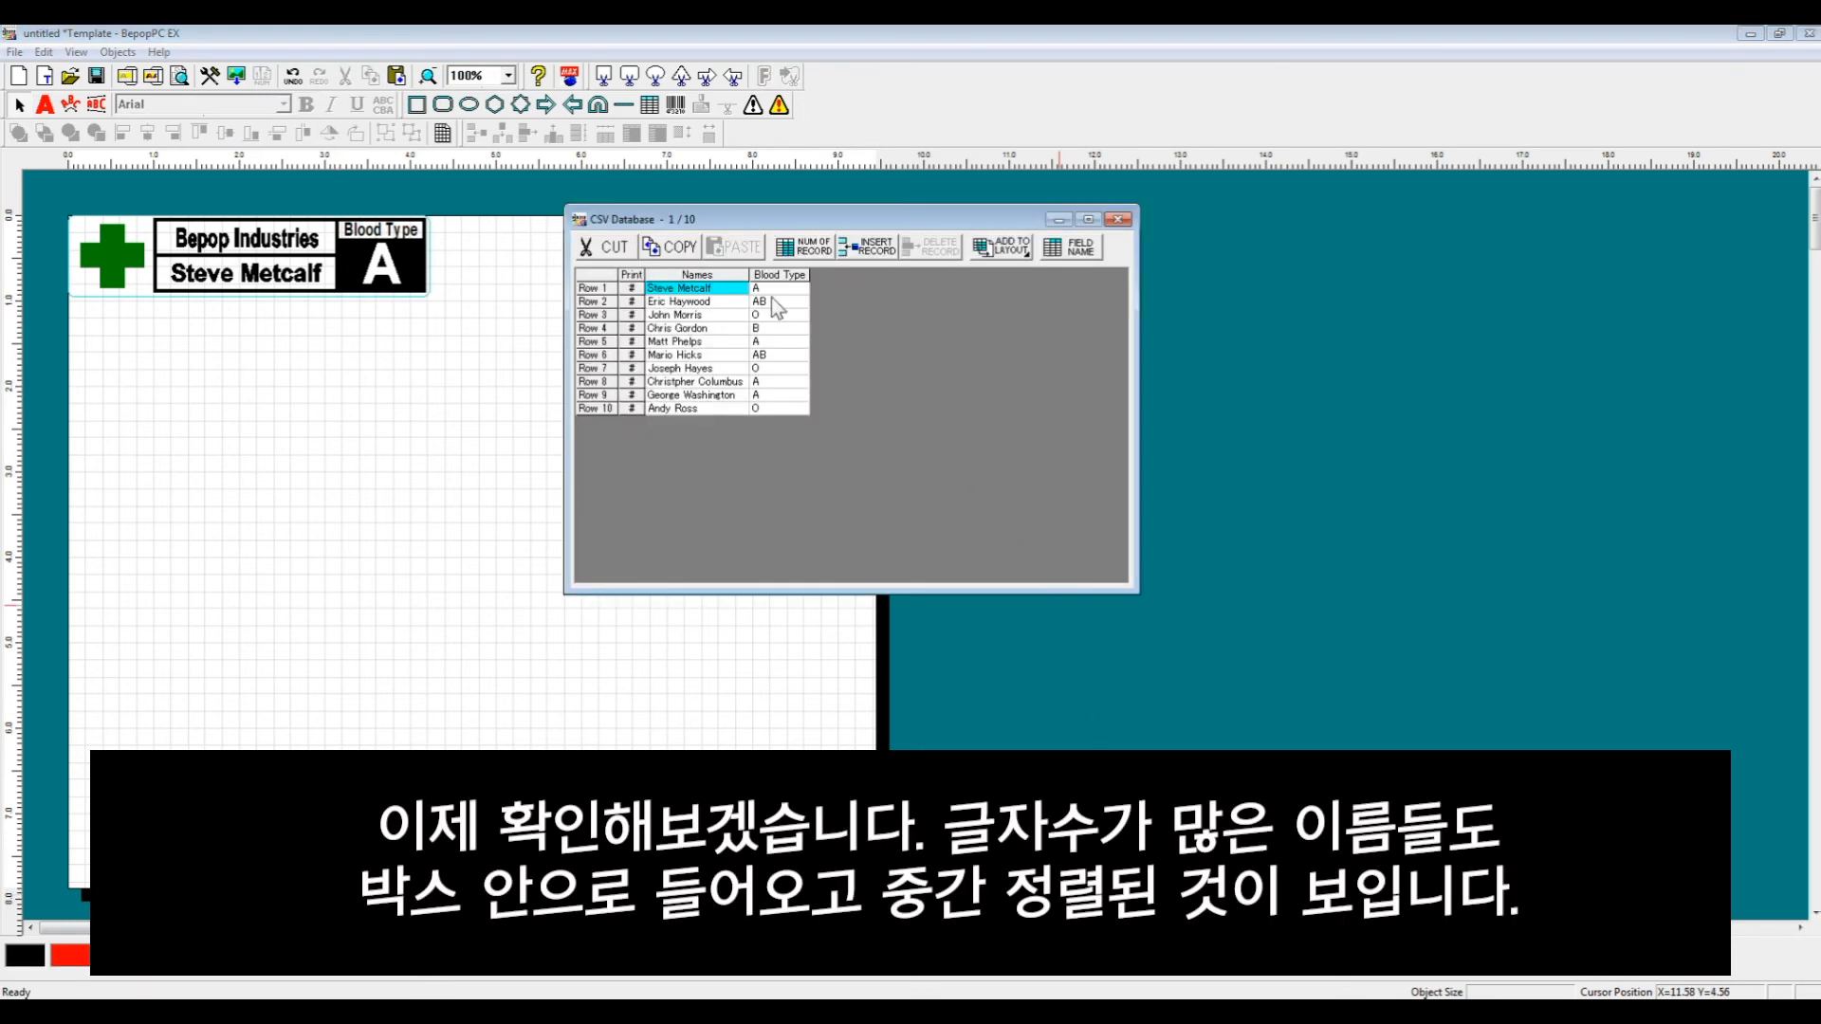
click(590, 288)
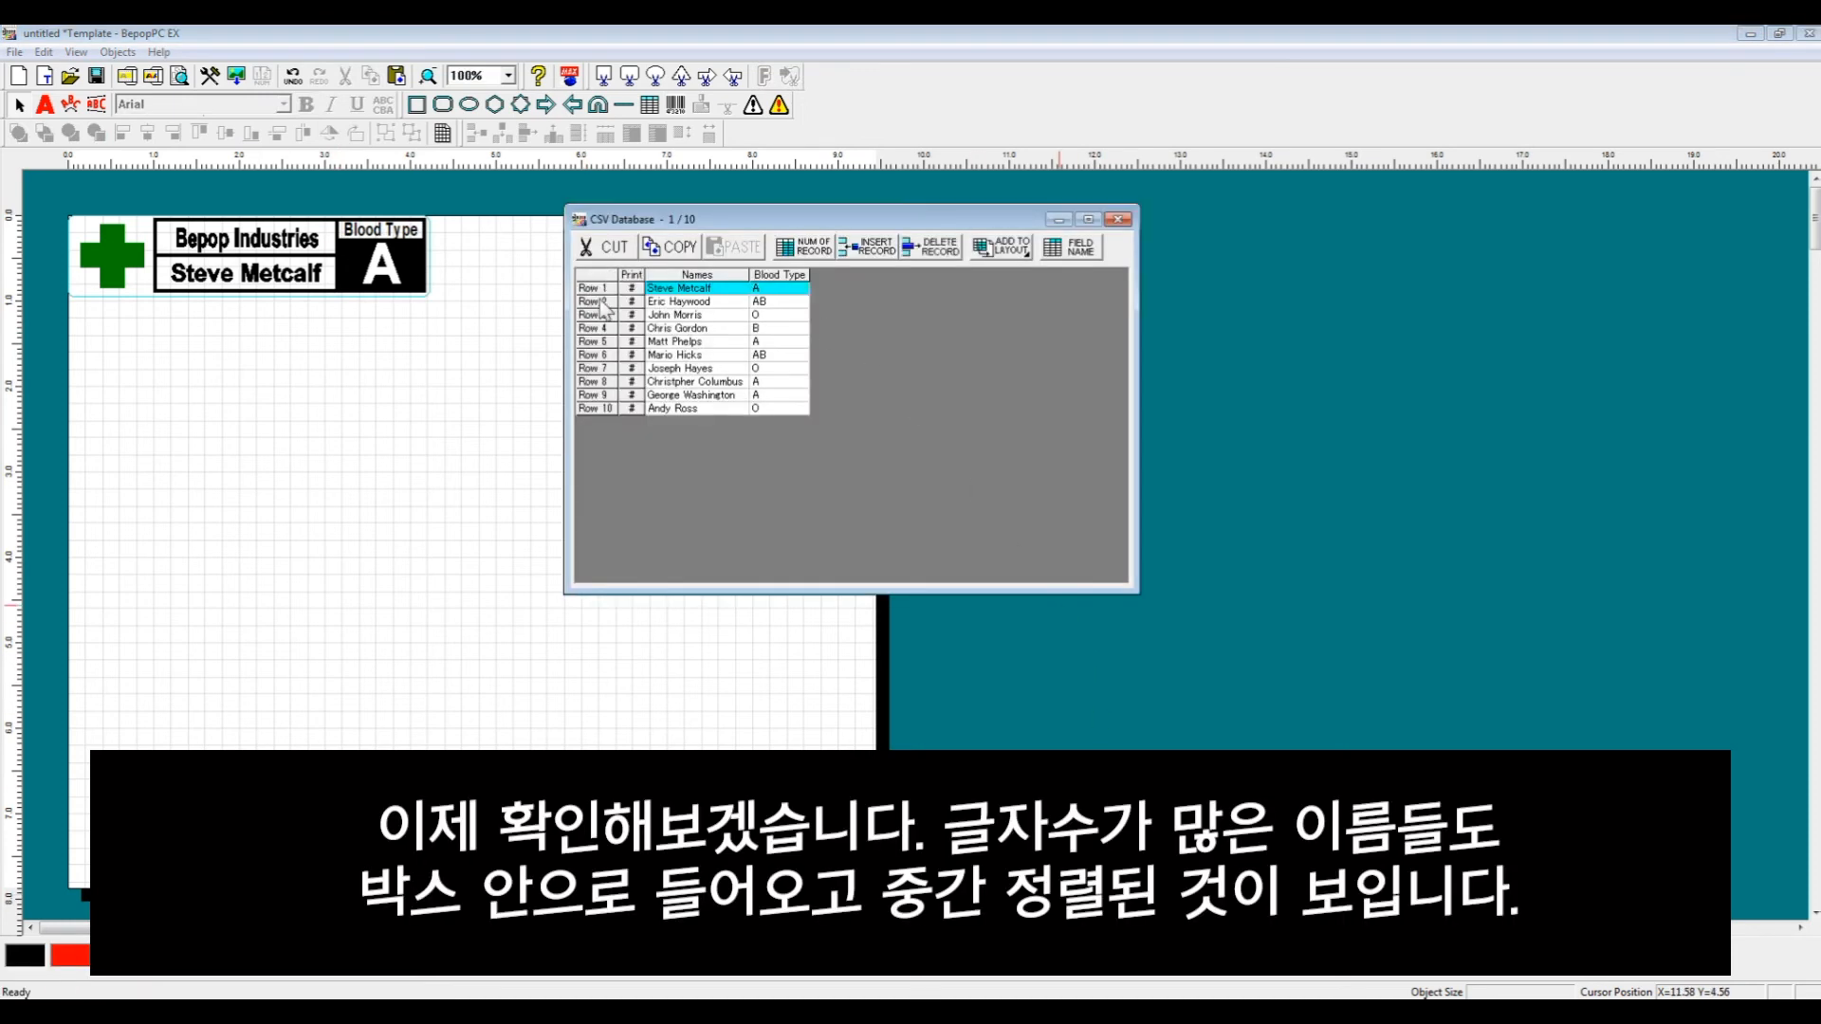
key(Down)
key(Down)
key(Down)
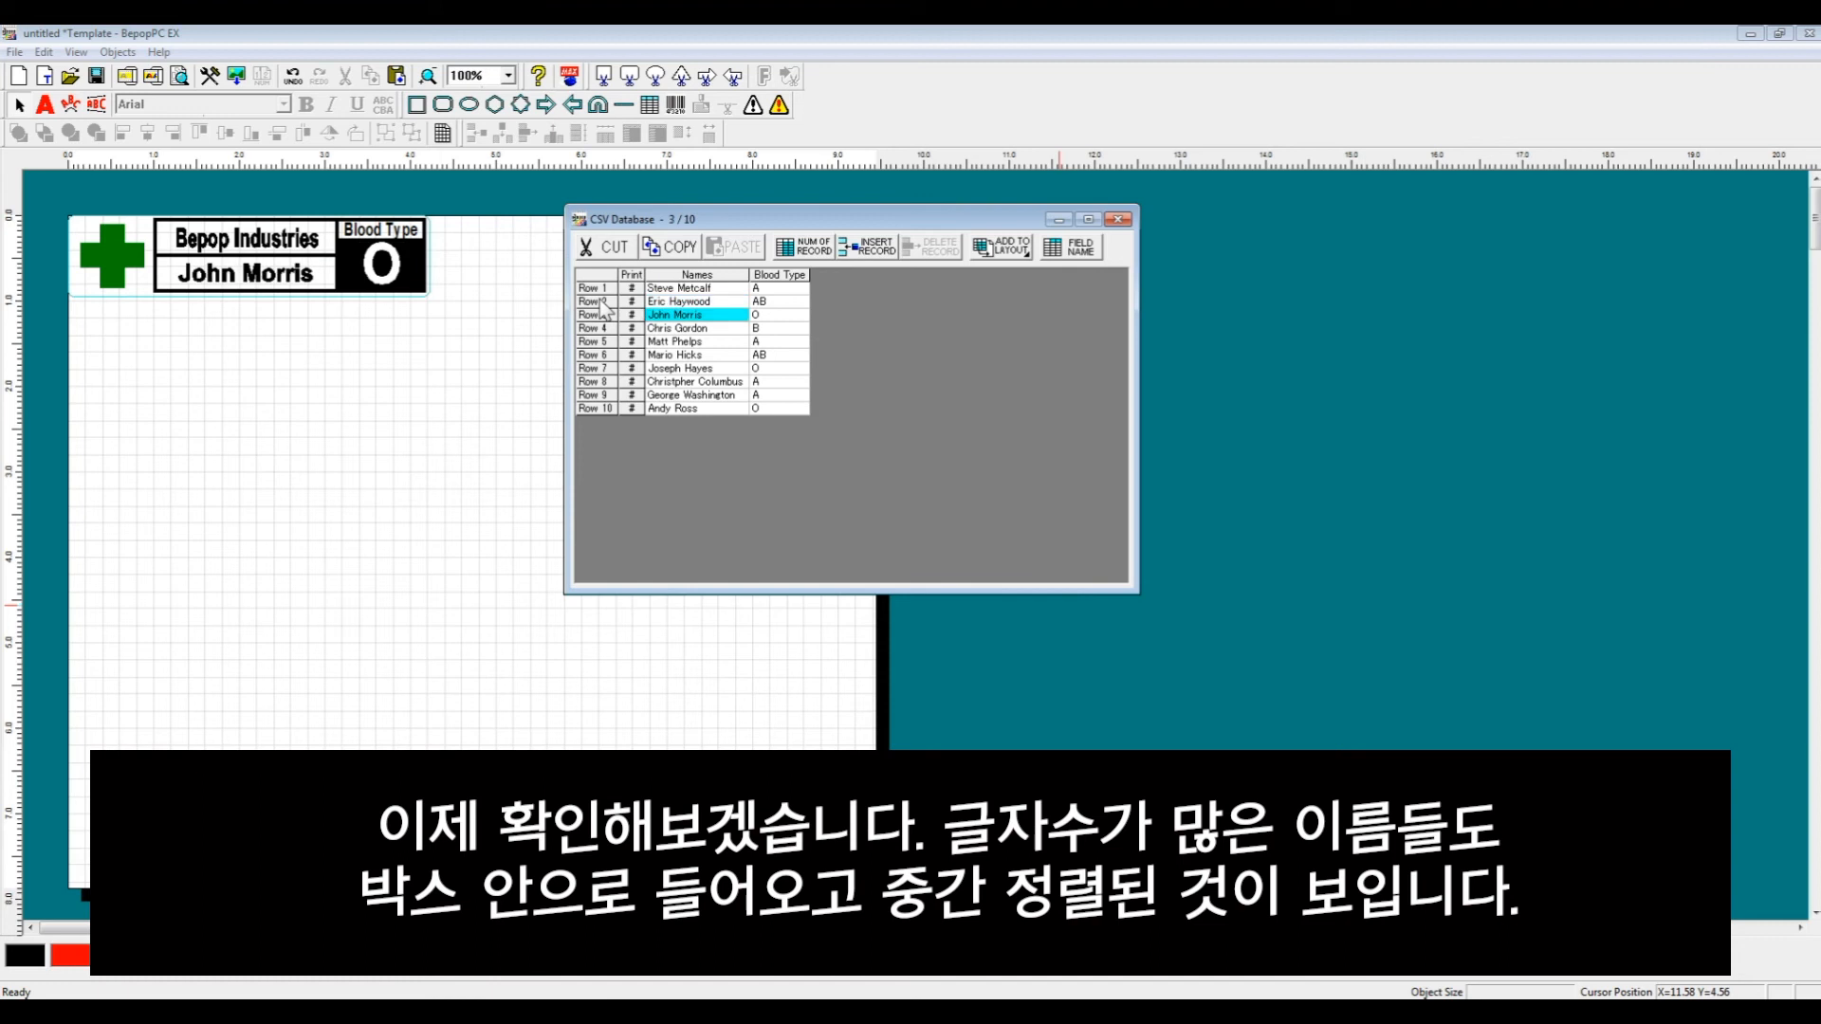
key(Down)
key(Down)
key(Down)
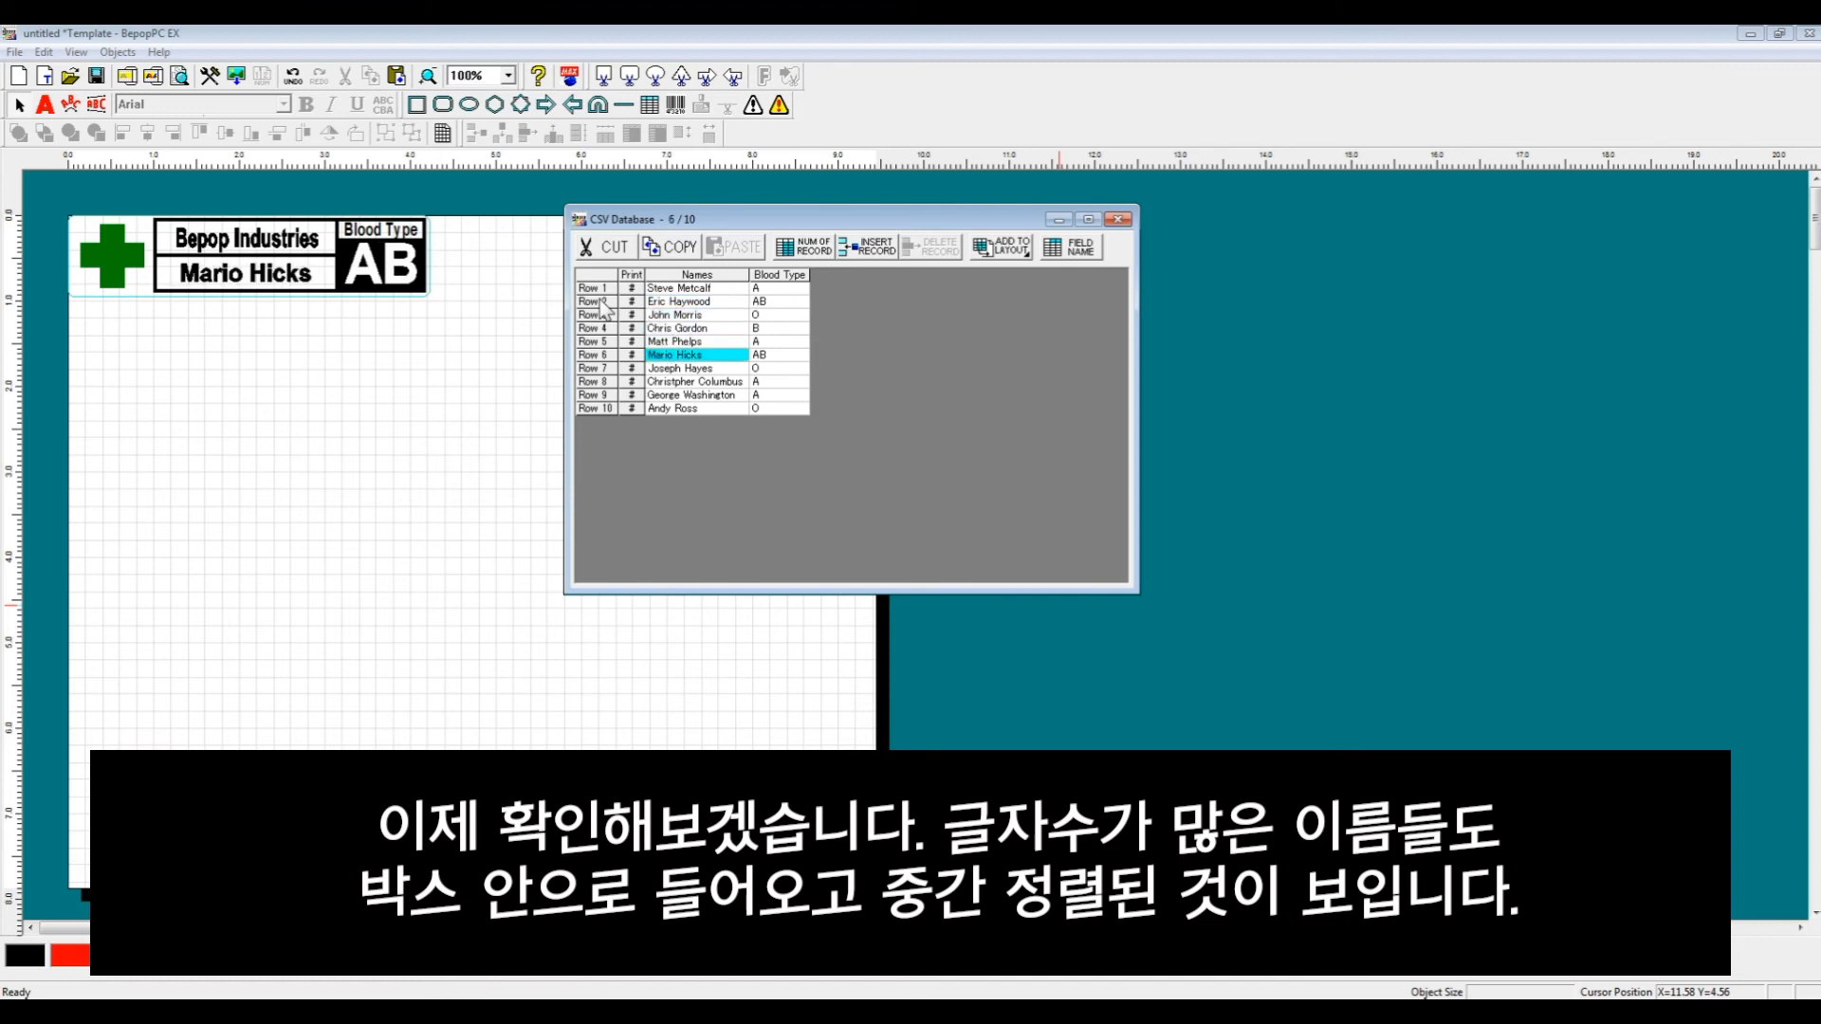
key(Down)
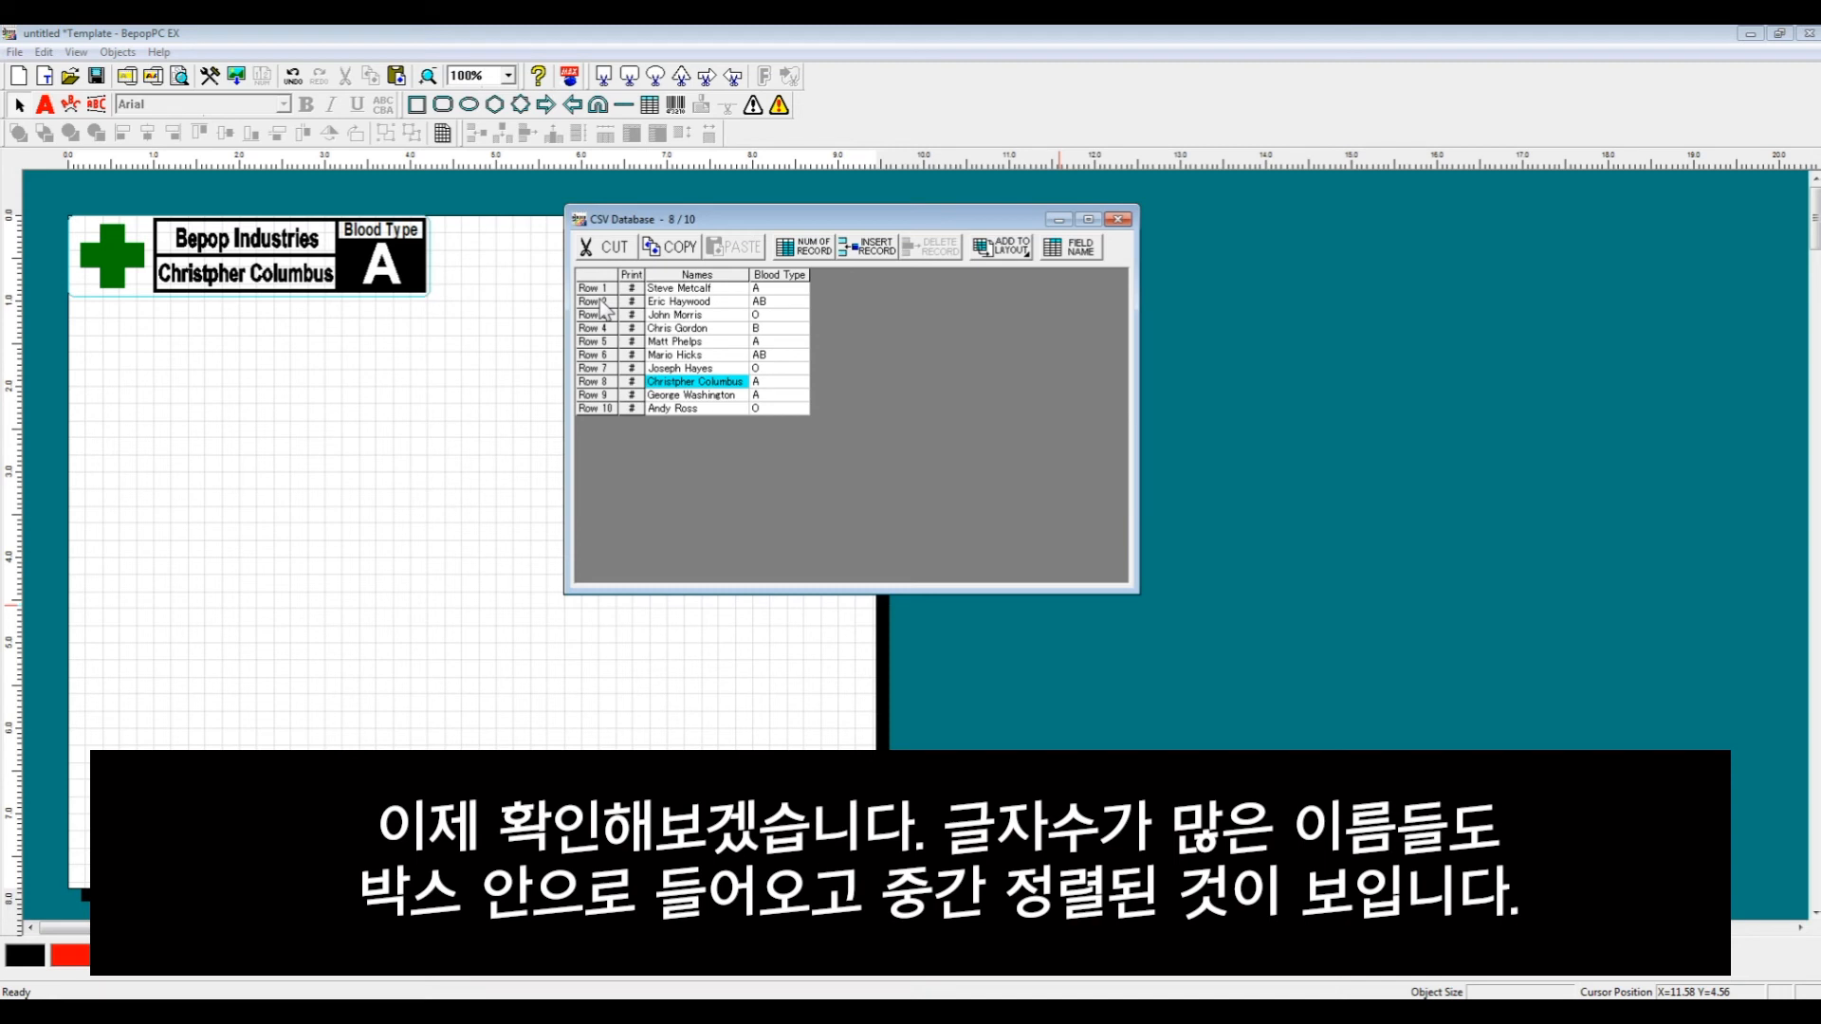
key(Down)
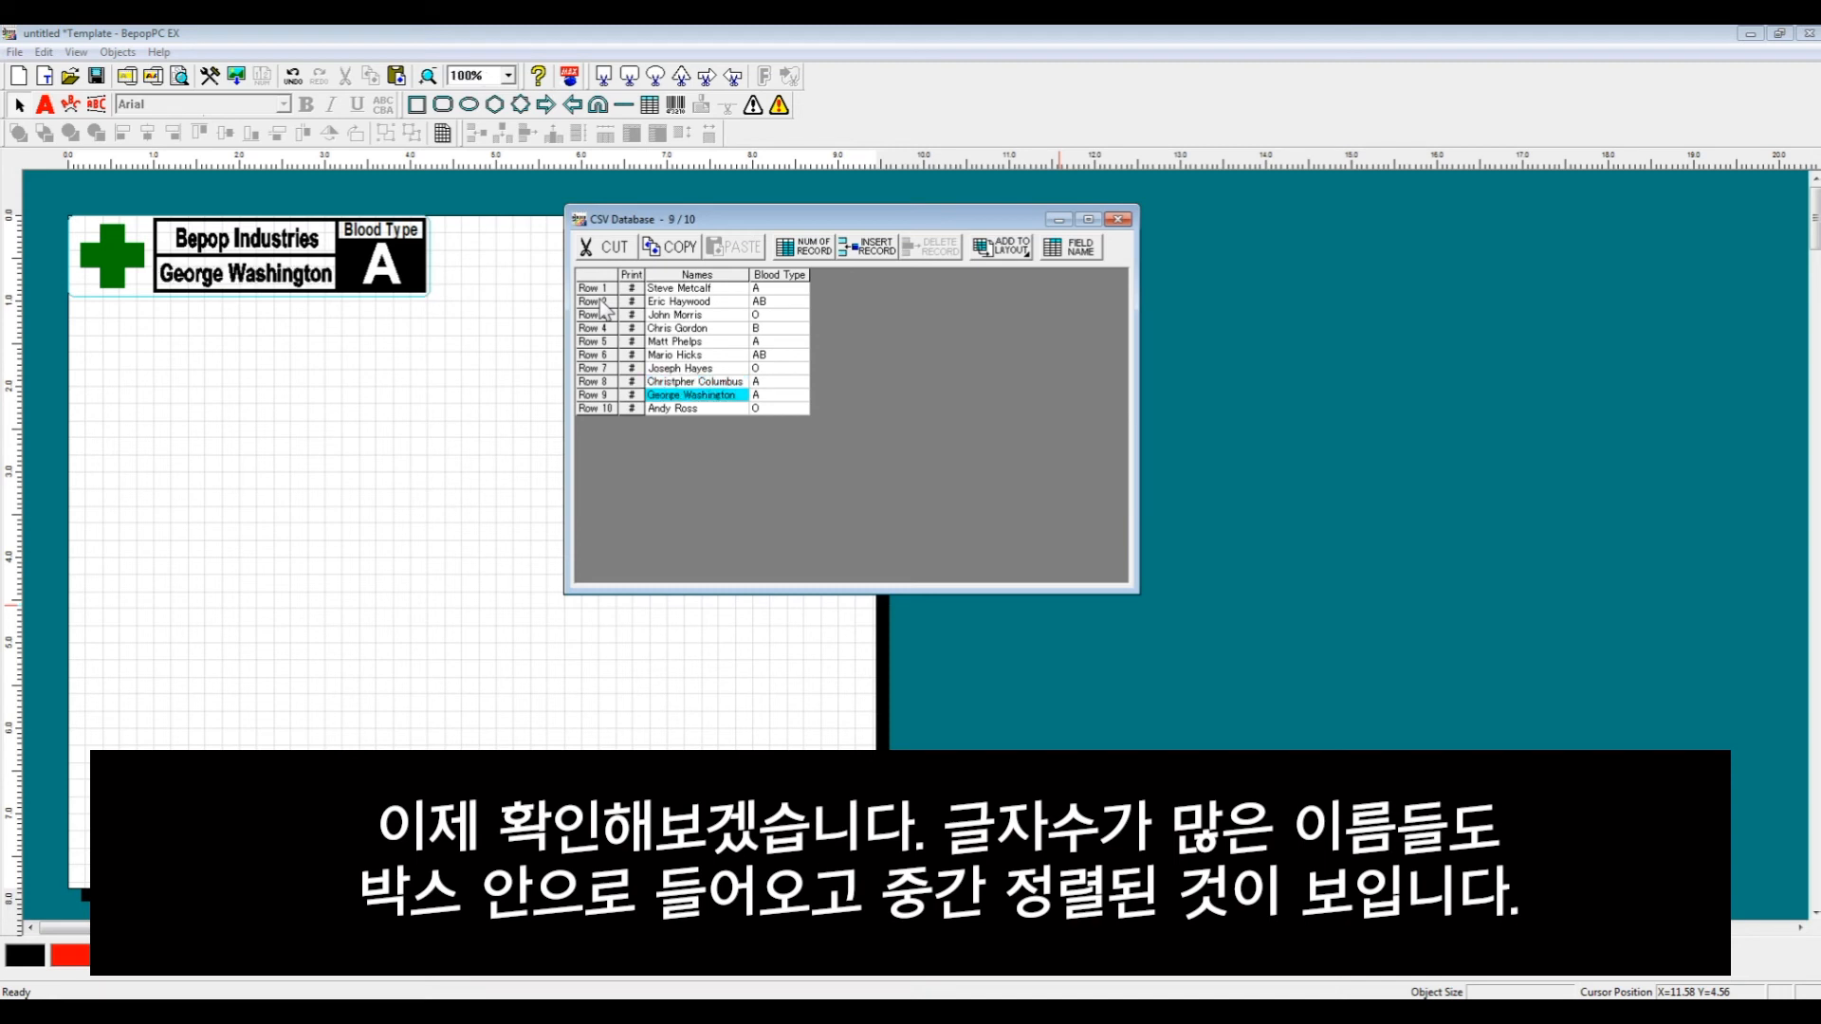
key(Right)
key(Up)
key(Up)
key(Up)
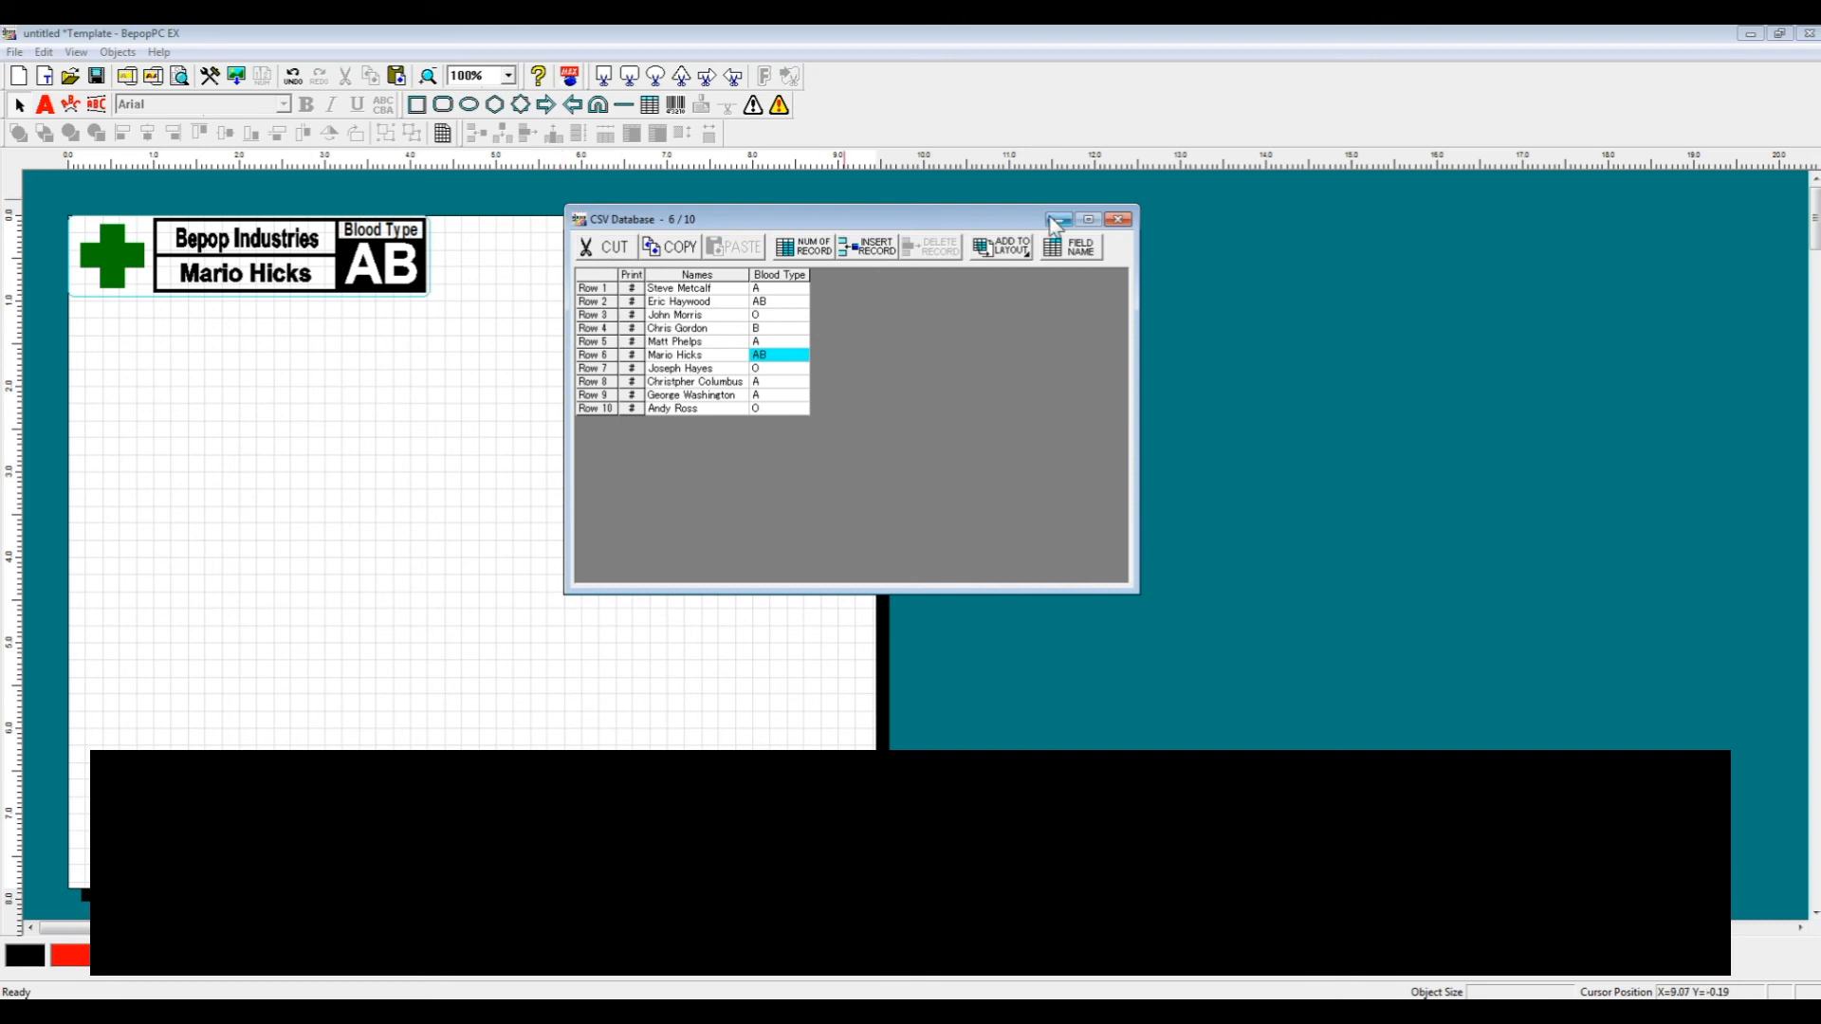
click(439, 300)
click(734, 220)
drag(732, 220, 934, 242)
- Select all the label's objects and group them into one
drag(559, 346, 40, 184)
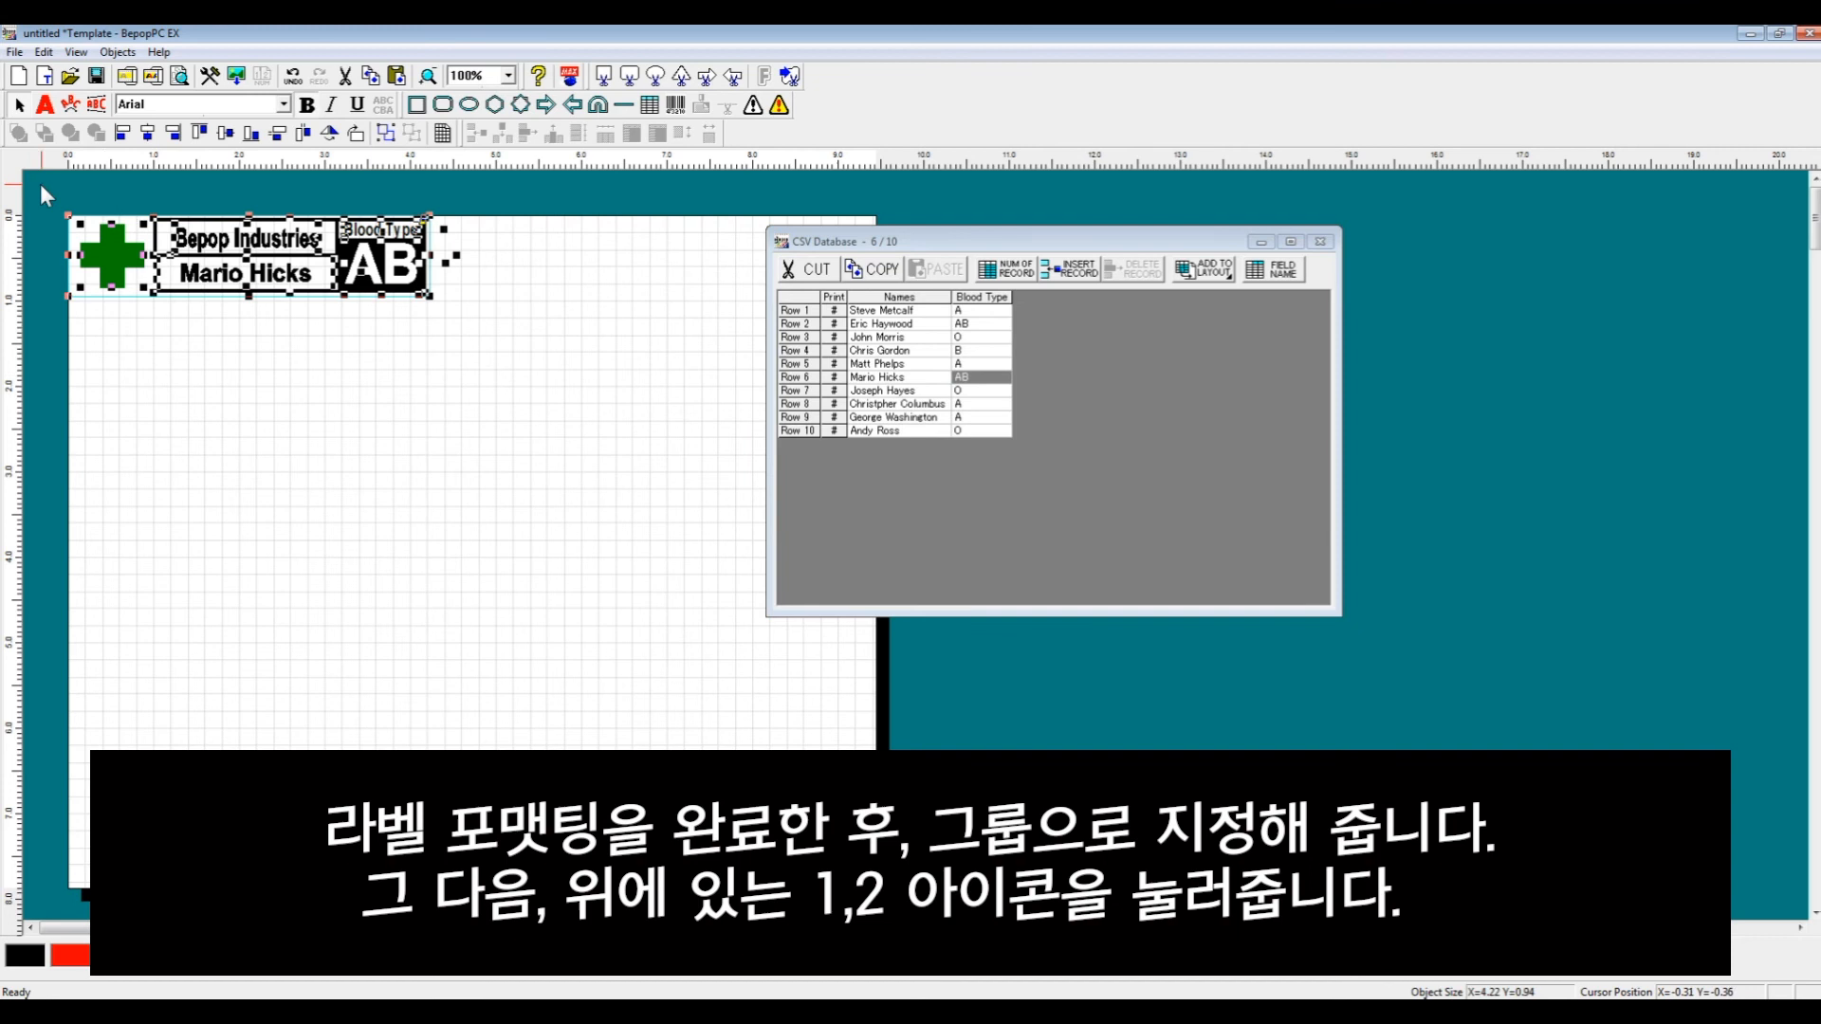
click(389, 137)
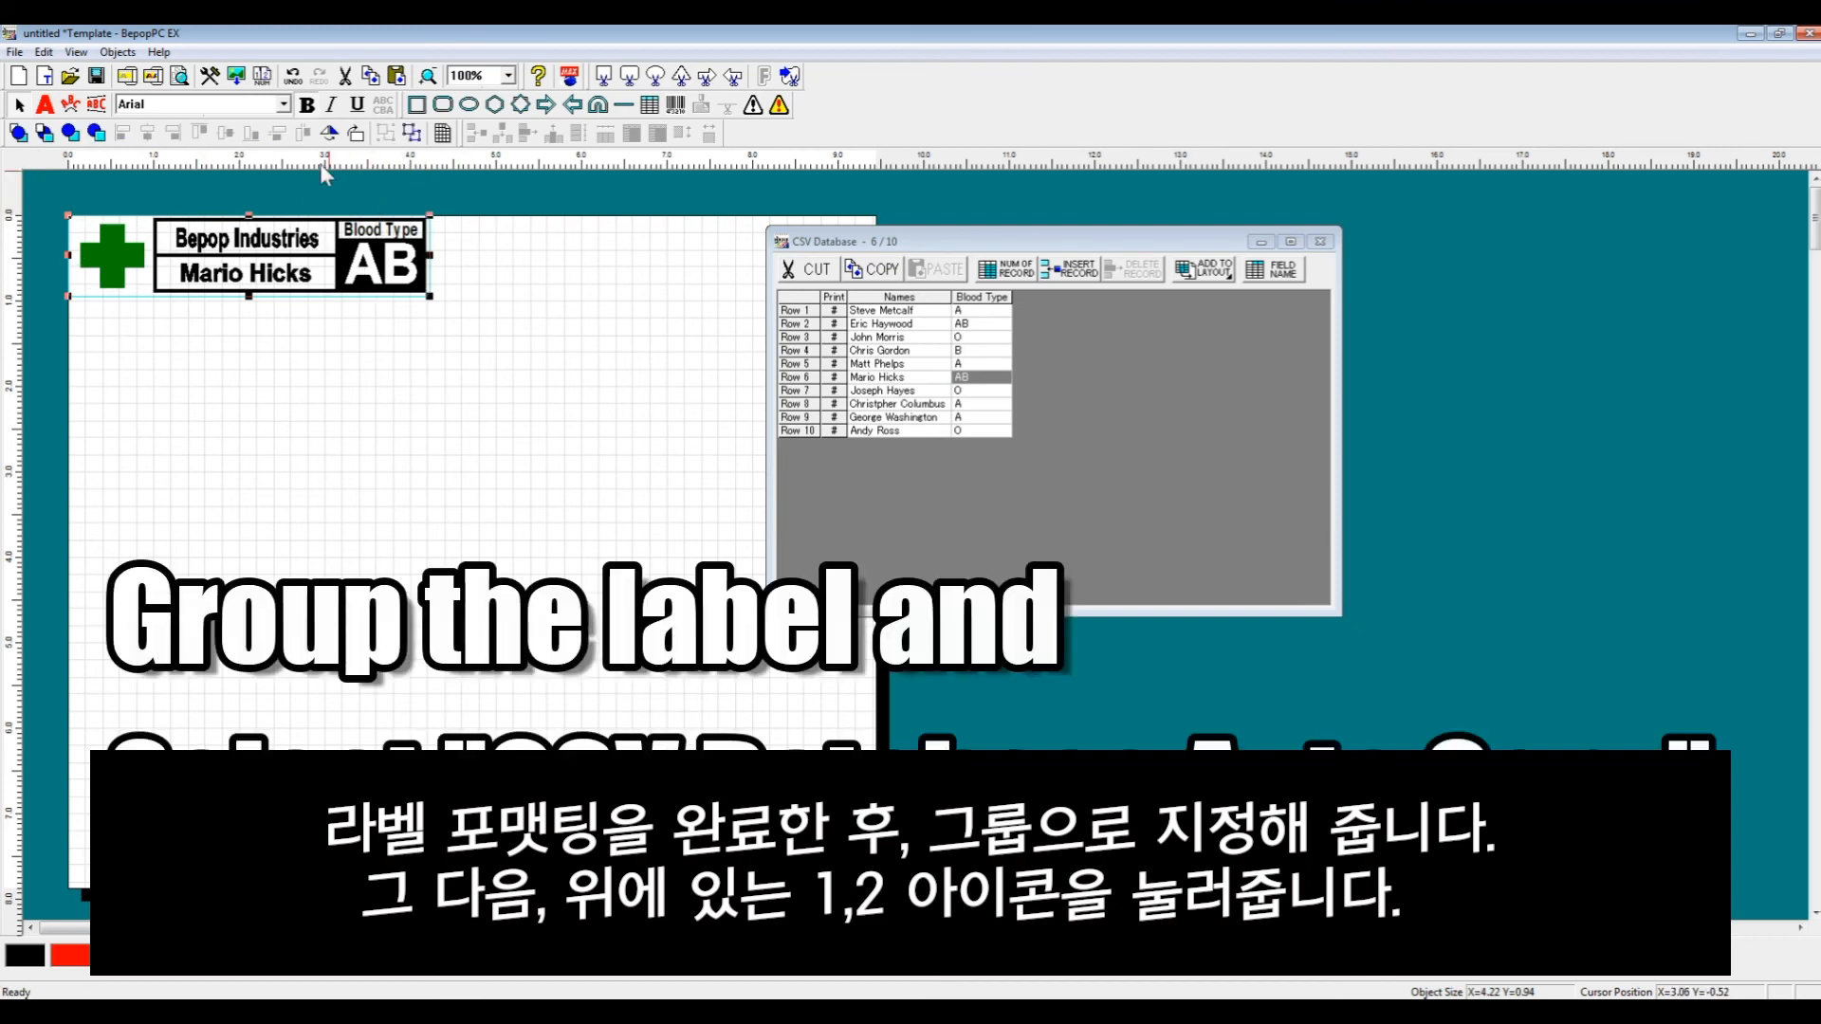
- Open CSV Database Auto Copy and set both the vertical and horizontal spacing to 0.02 inch
click(263, 78)
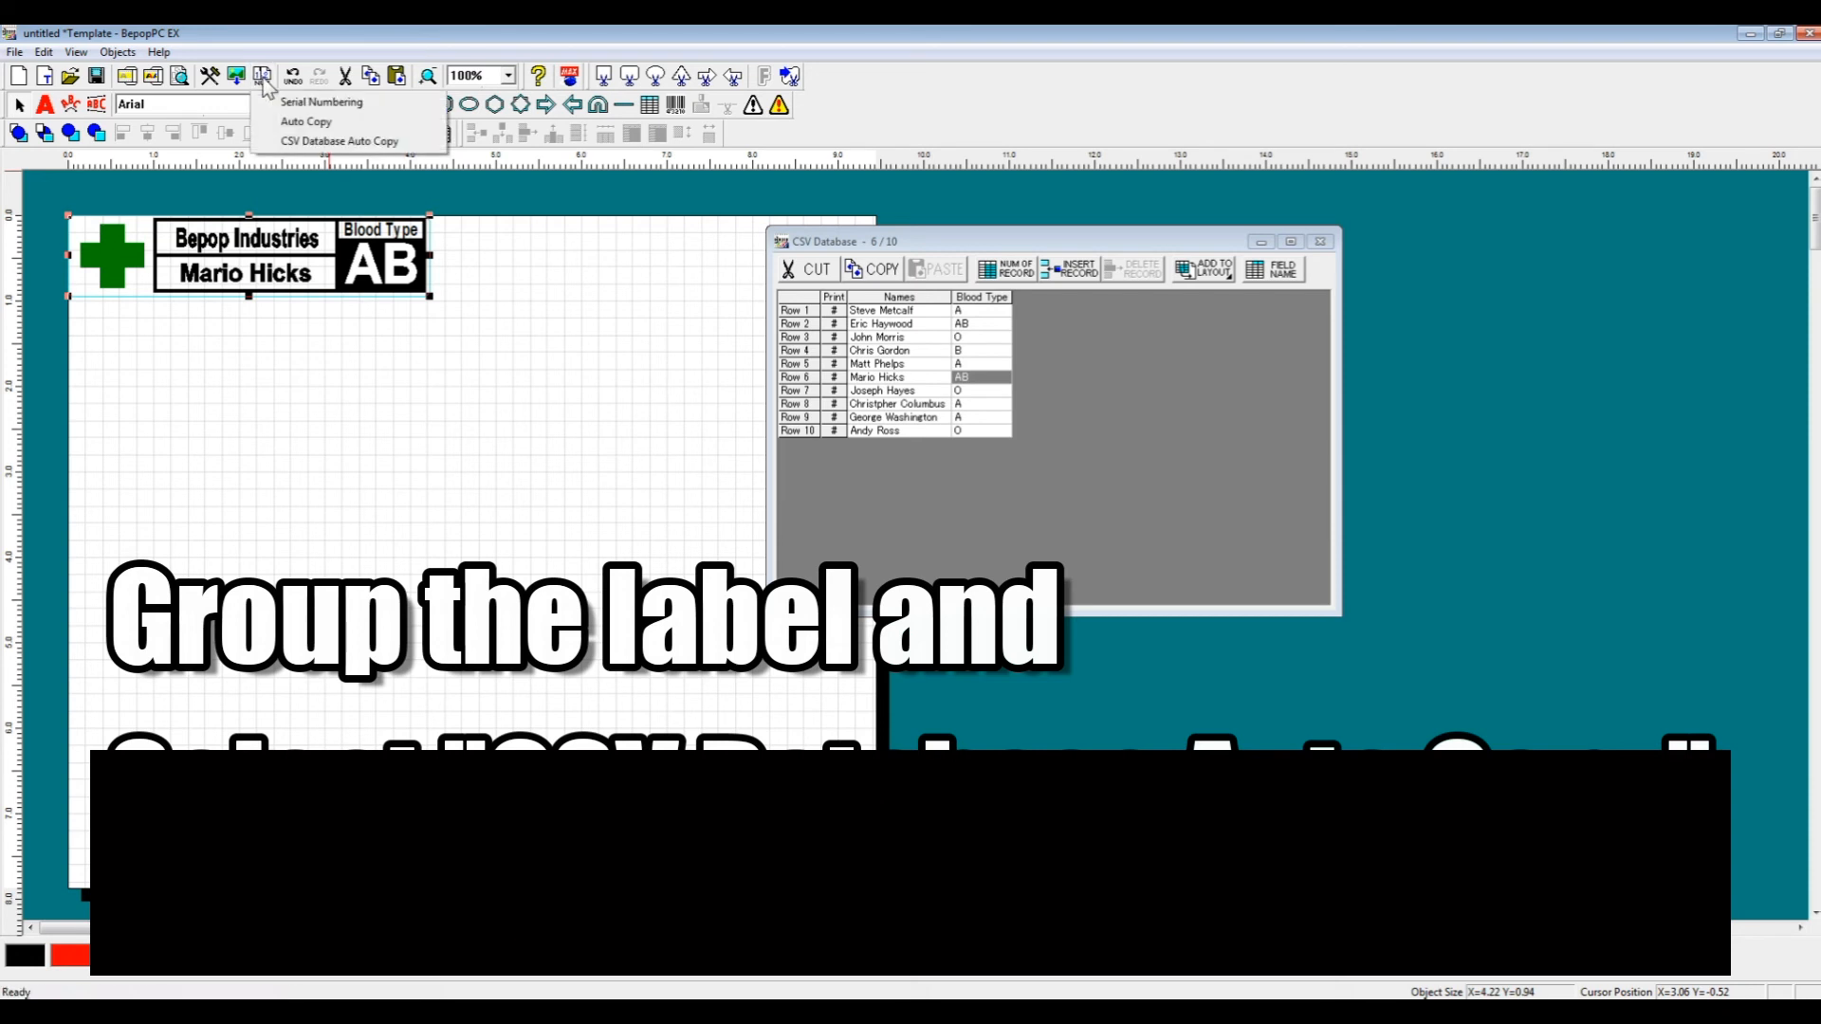
click(289, 141)
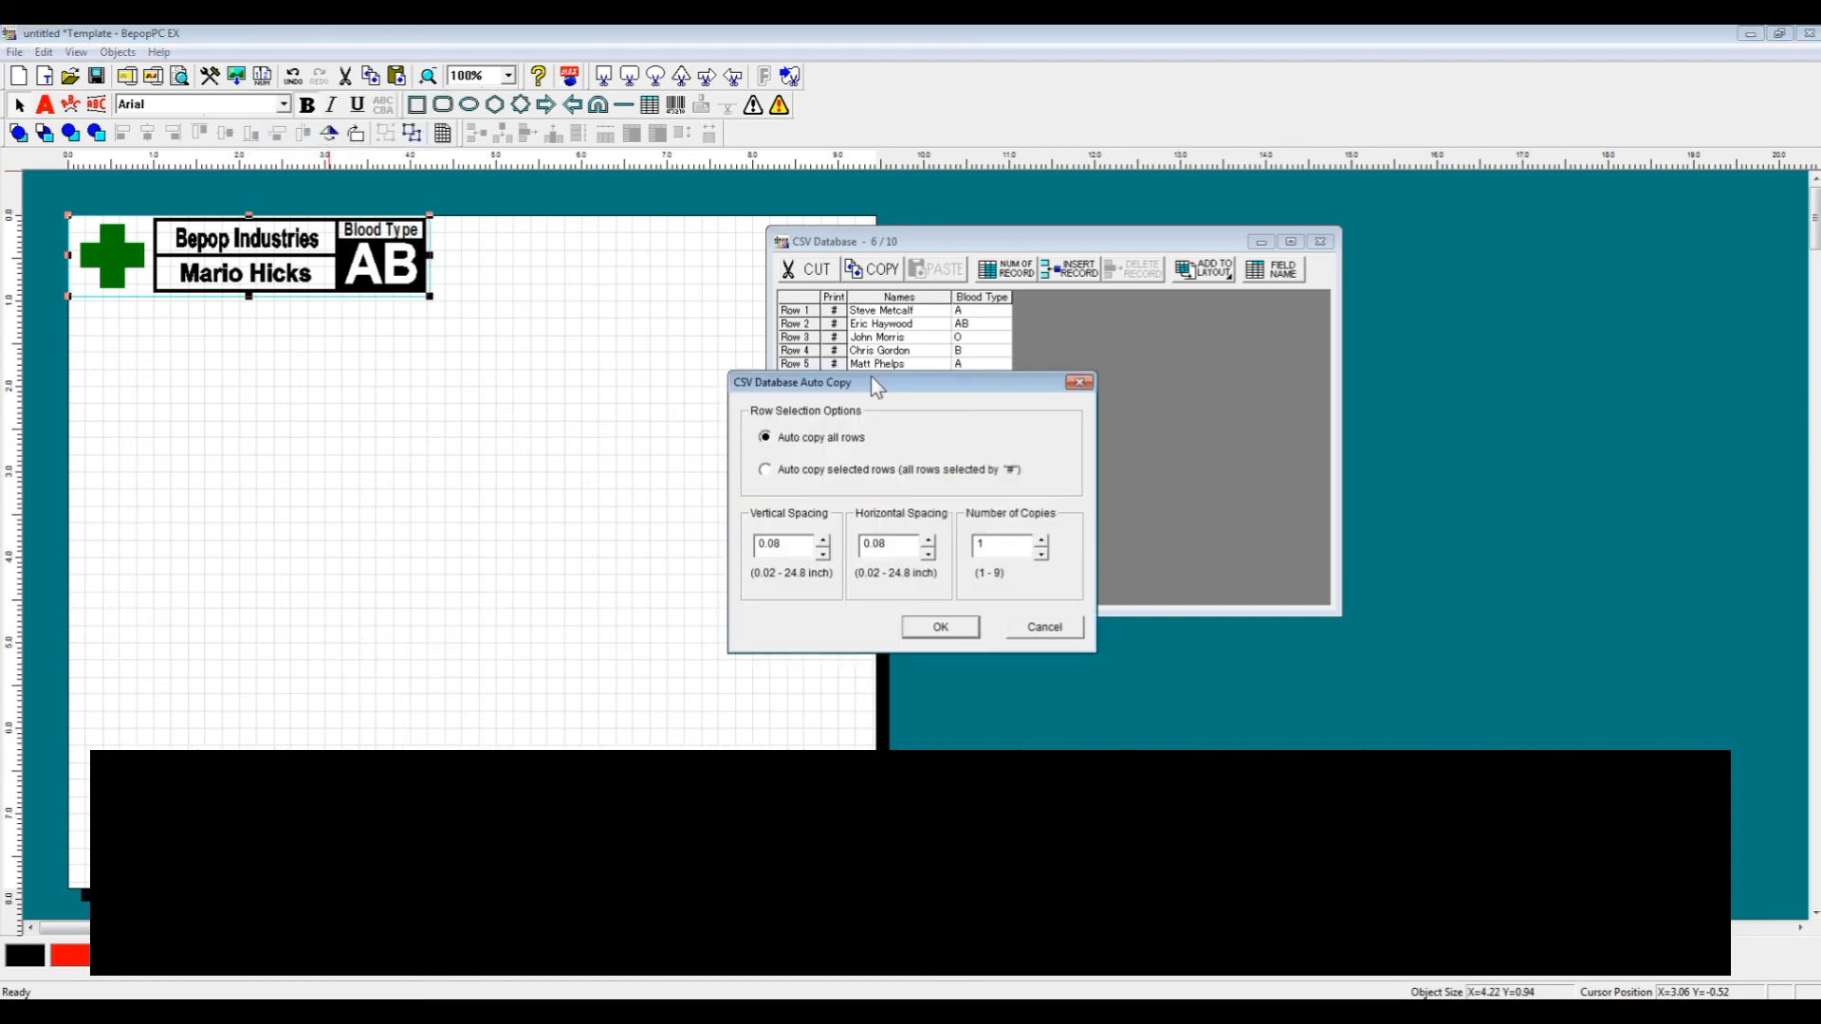
drag(863, 383, 668, 333)
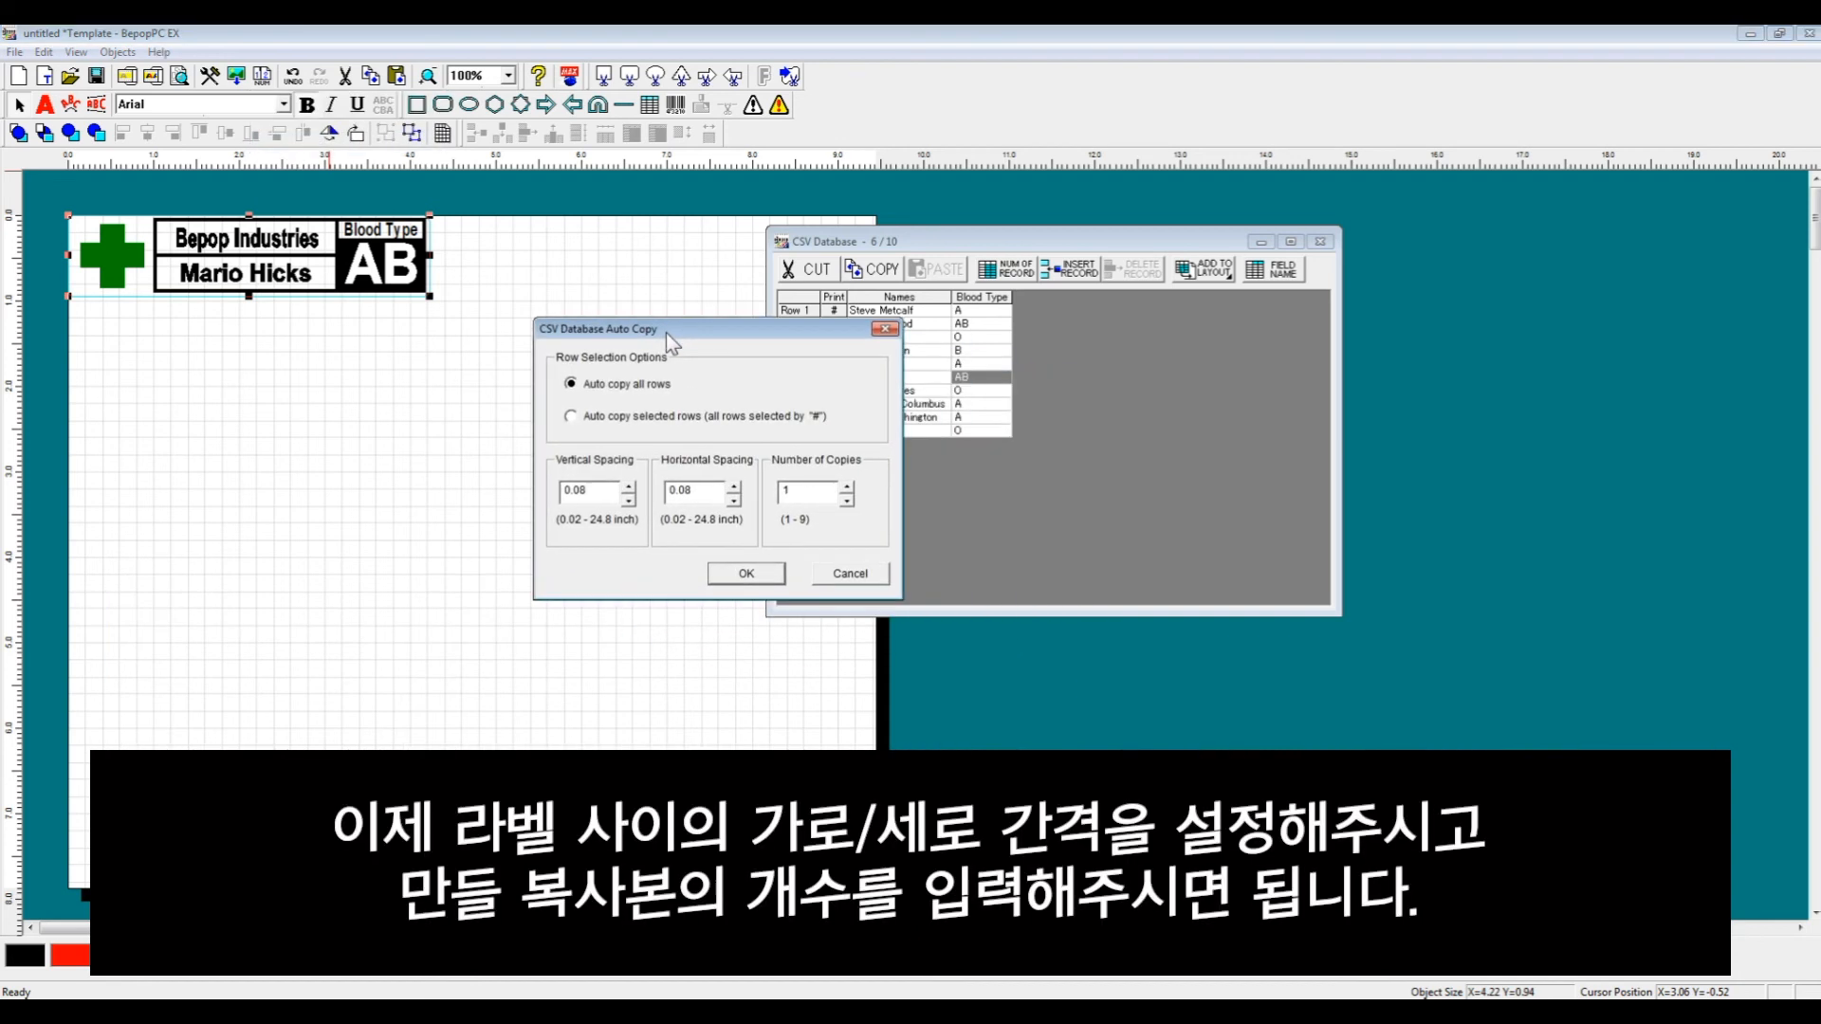
click(629, 500)
click(734, 501)
click(734, 501)
click(734, 500)
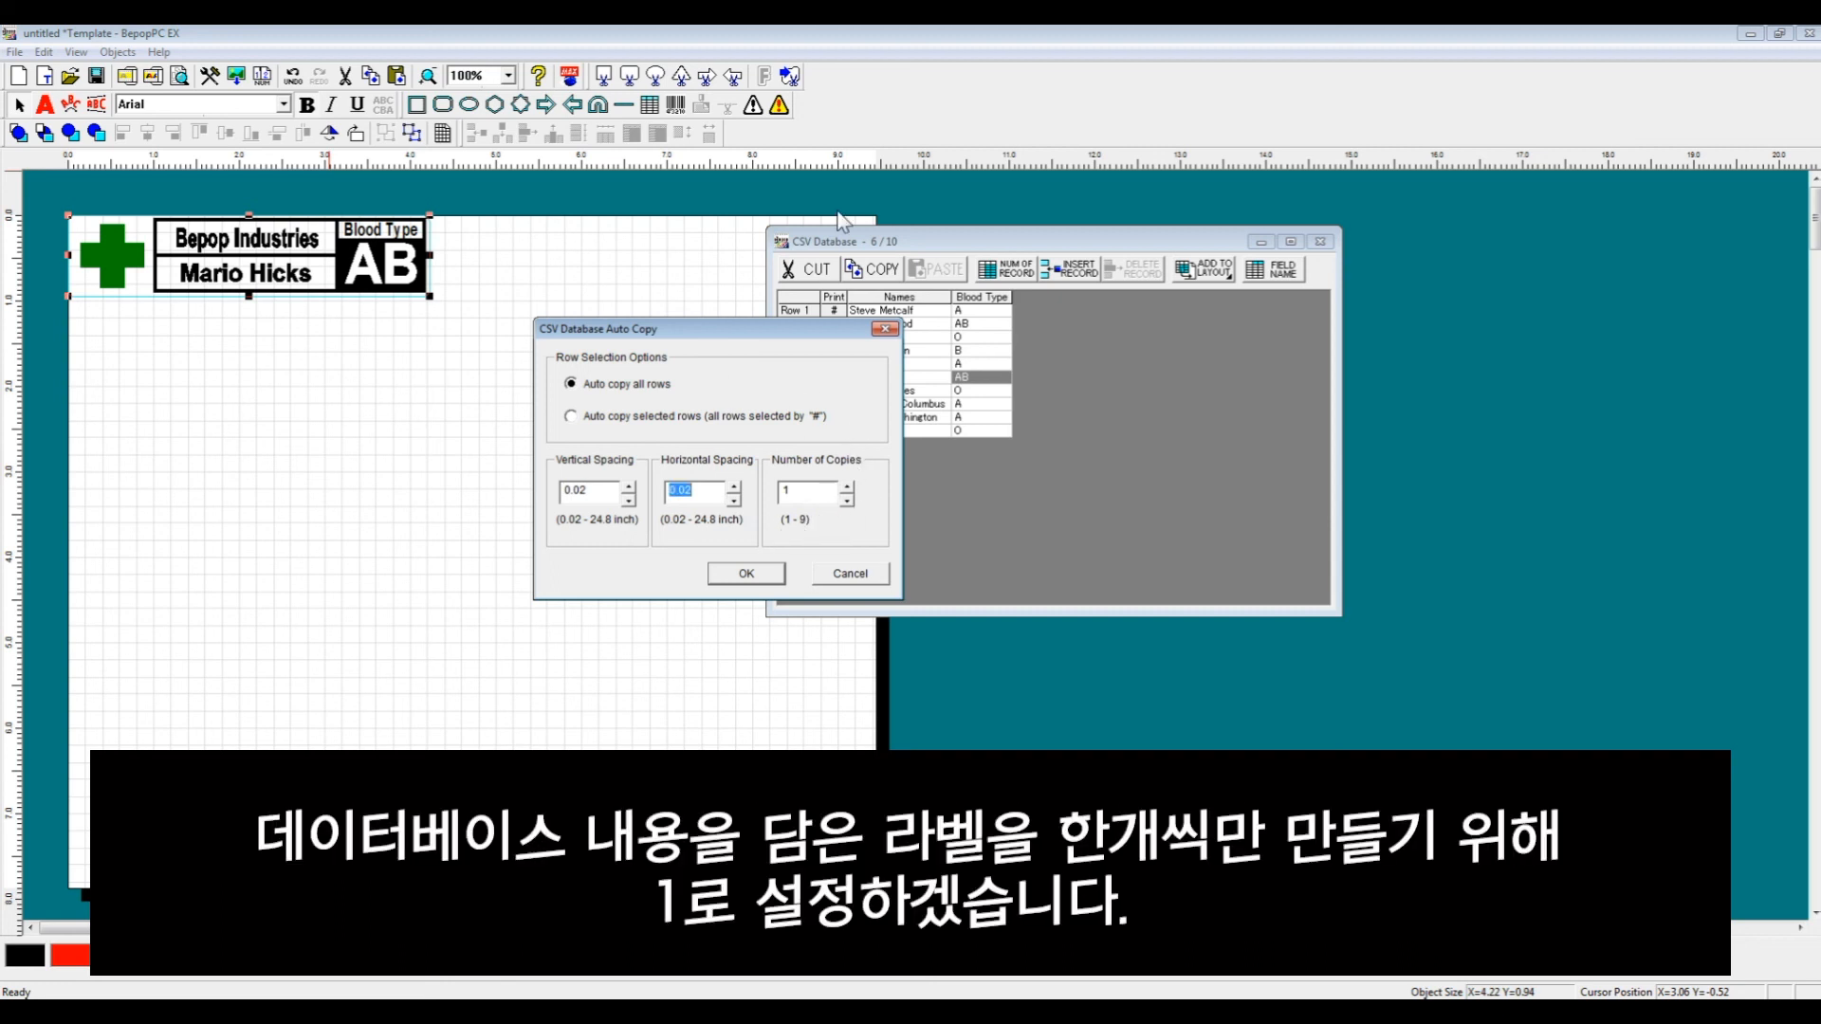
- Run the auto copy for all database rows to lay out one label per record
drag(763, 338, 928, 293)
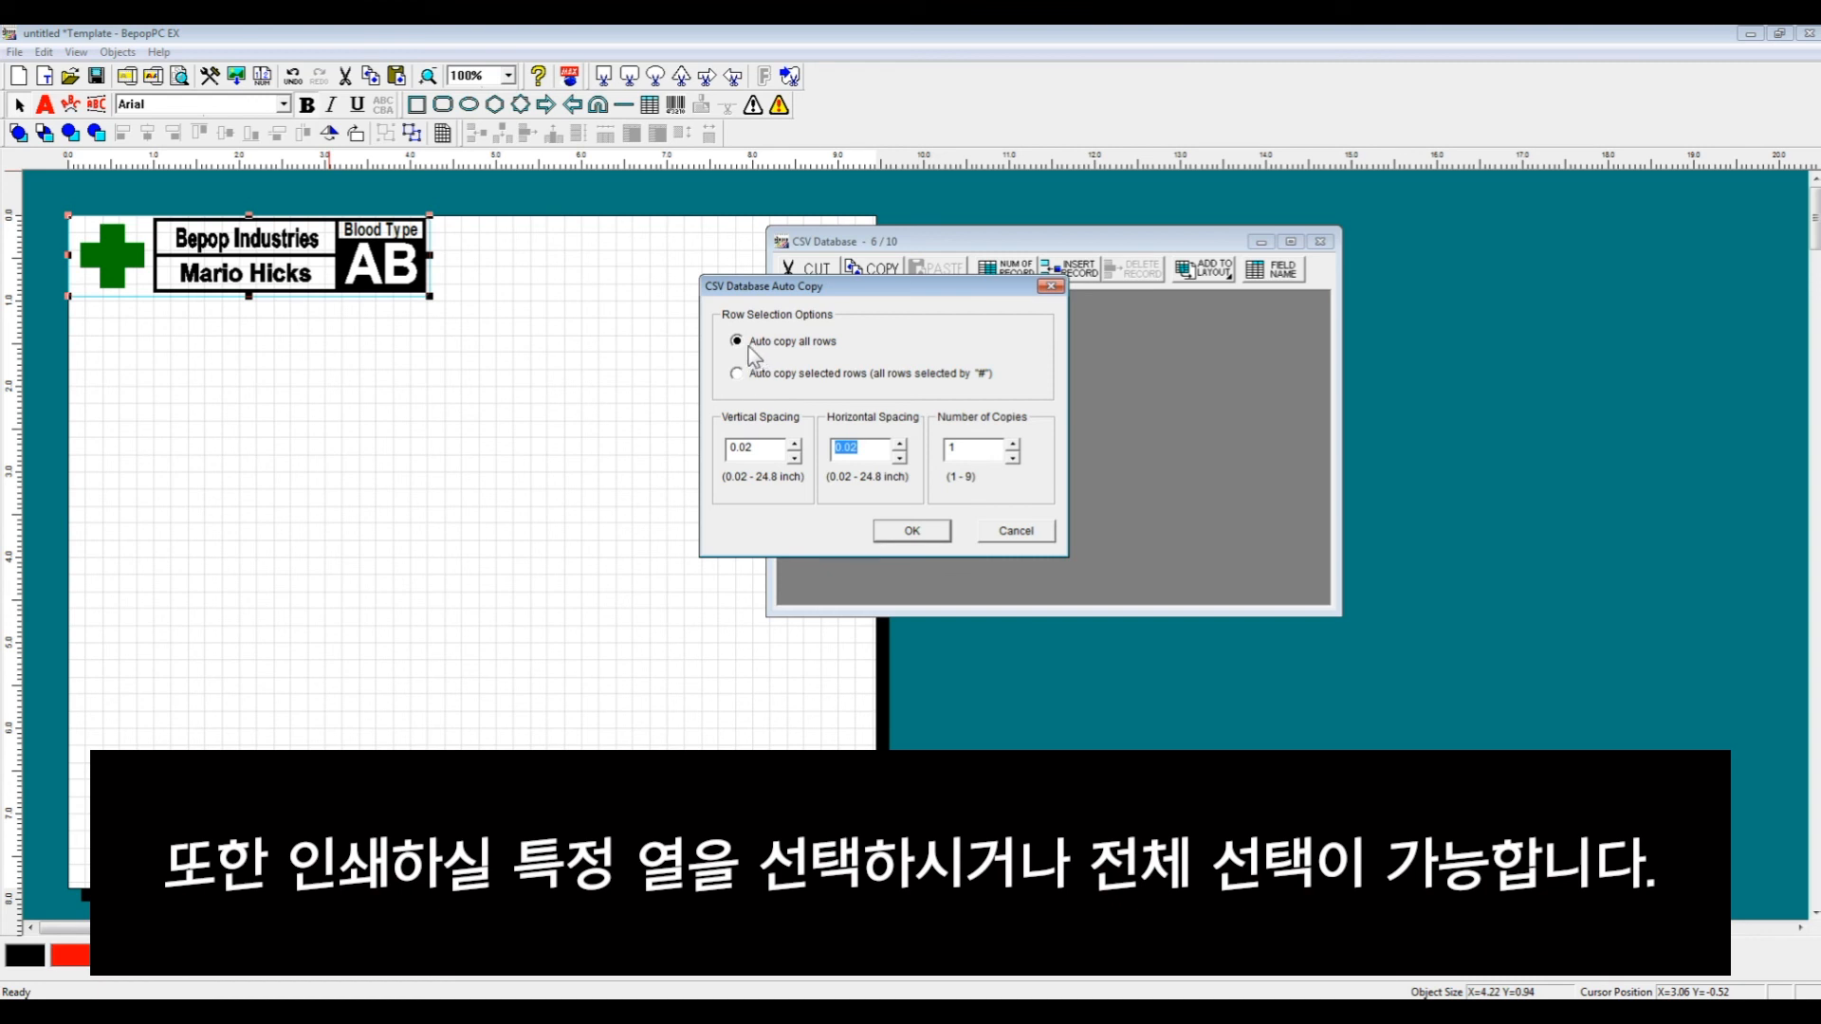
drag(789, 285, 1102, 310)
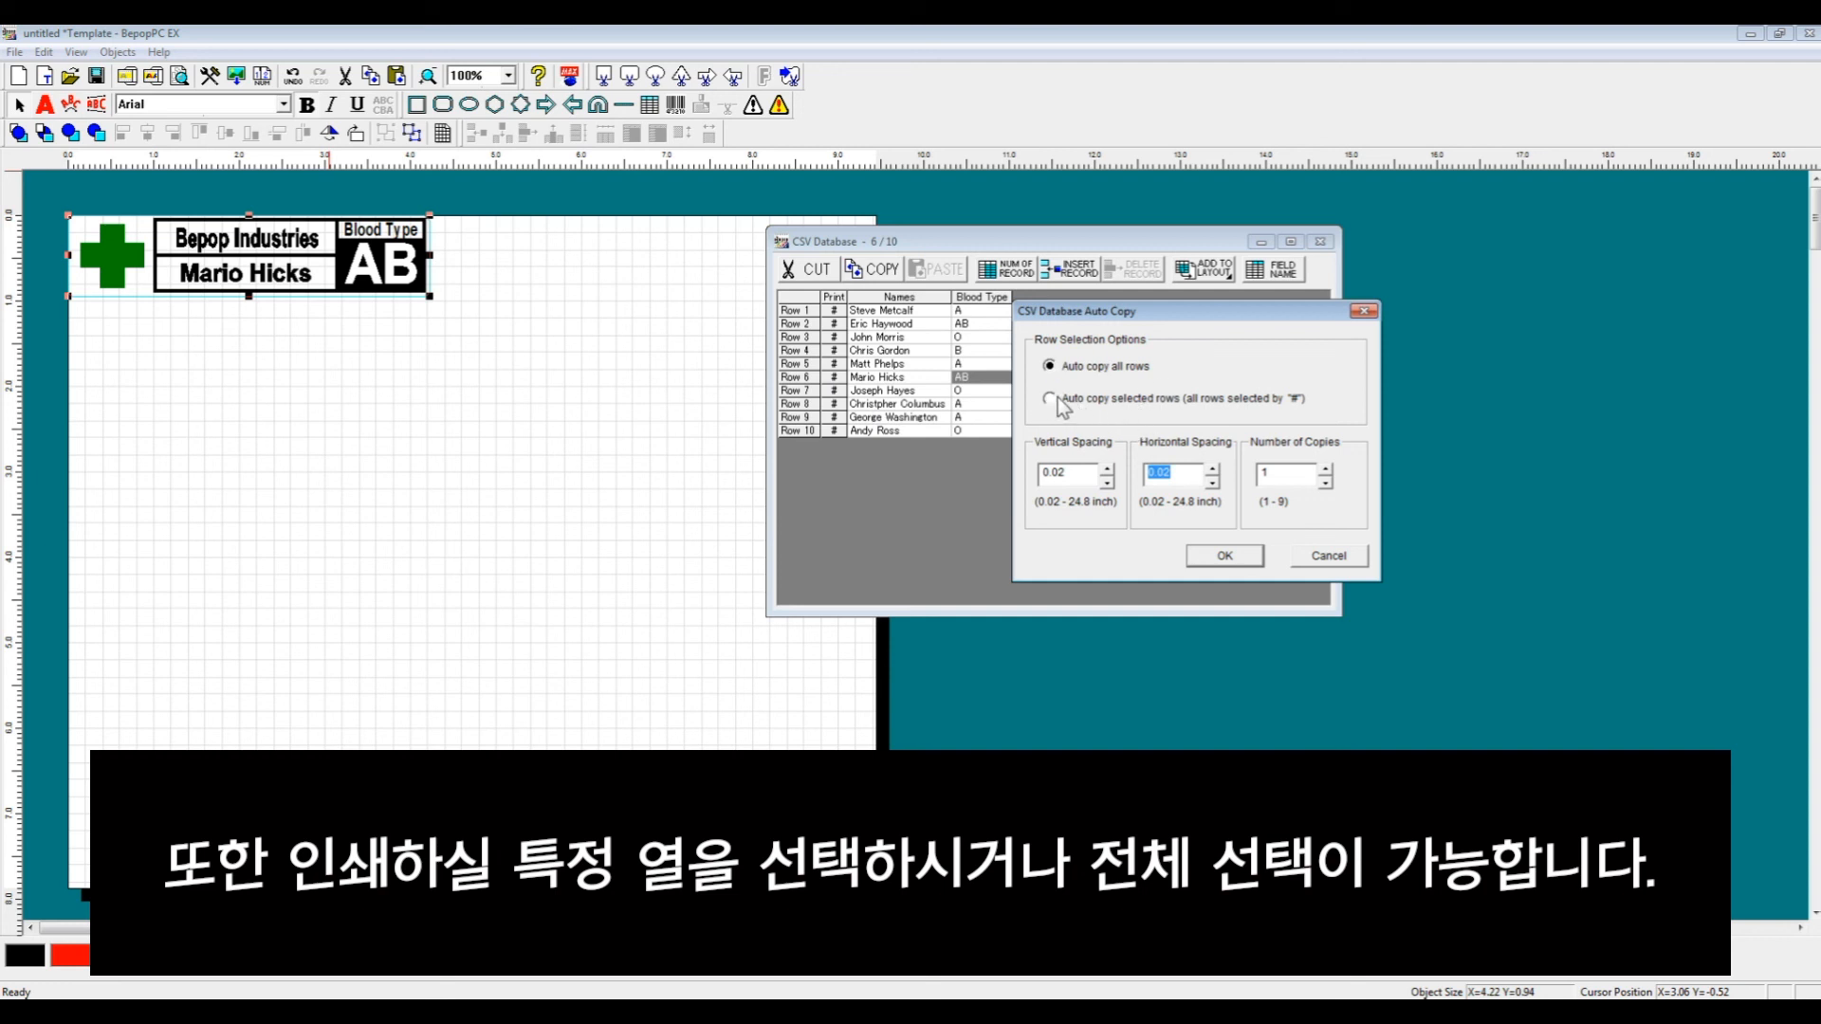
drag(1162, 313, 826, 250)
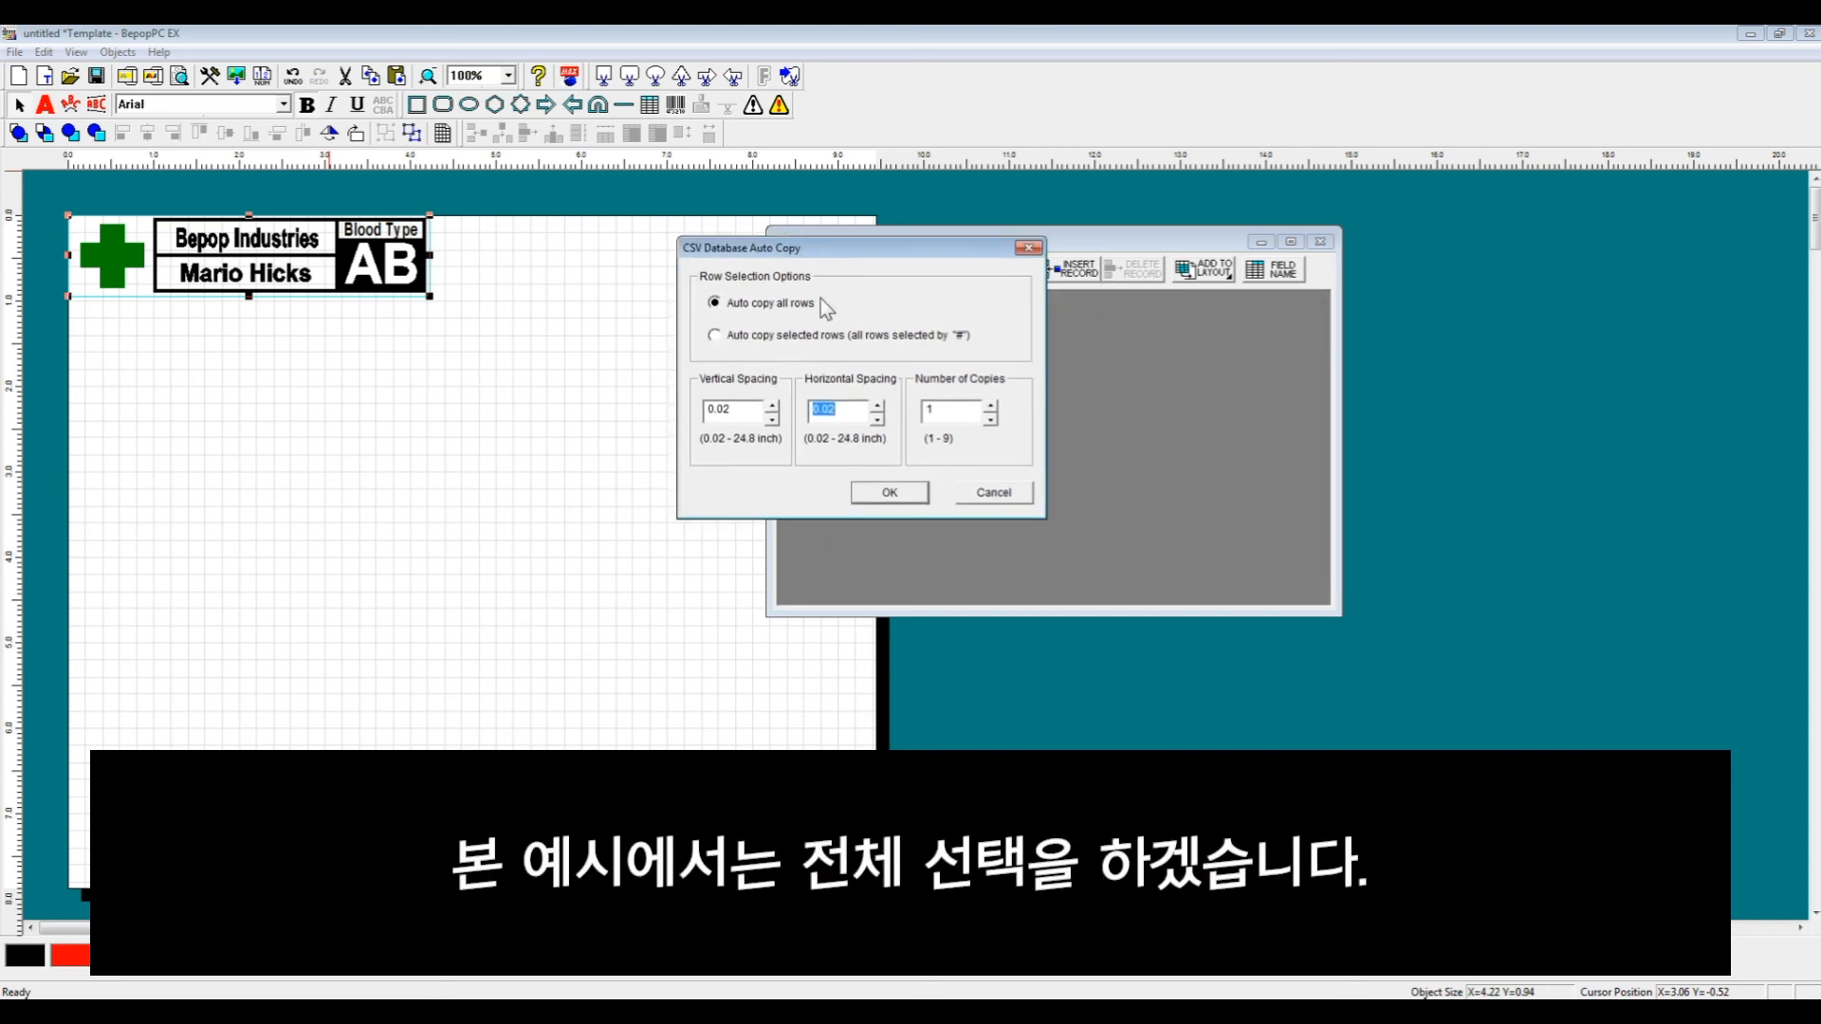
click(890, 493)
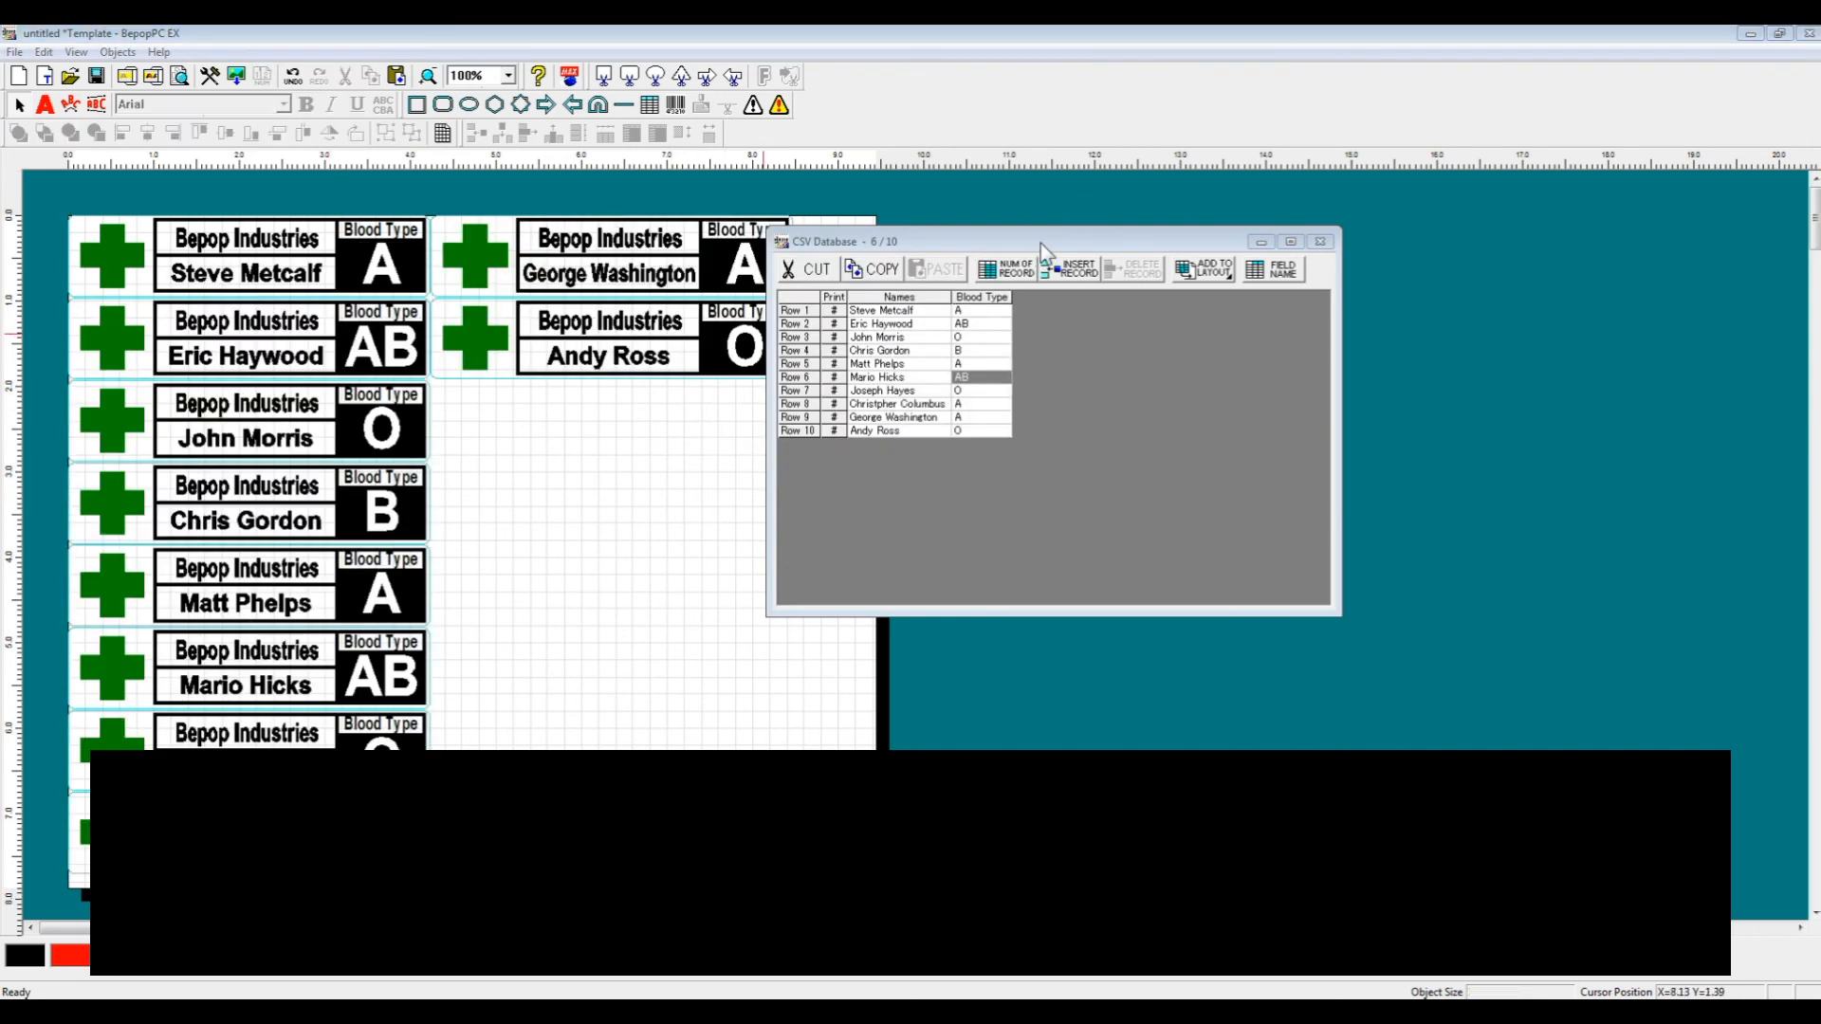
drag(1039, 243, 1170, 258)
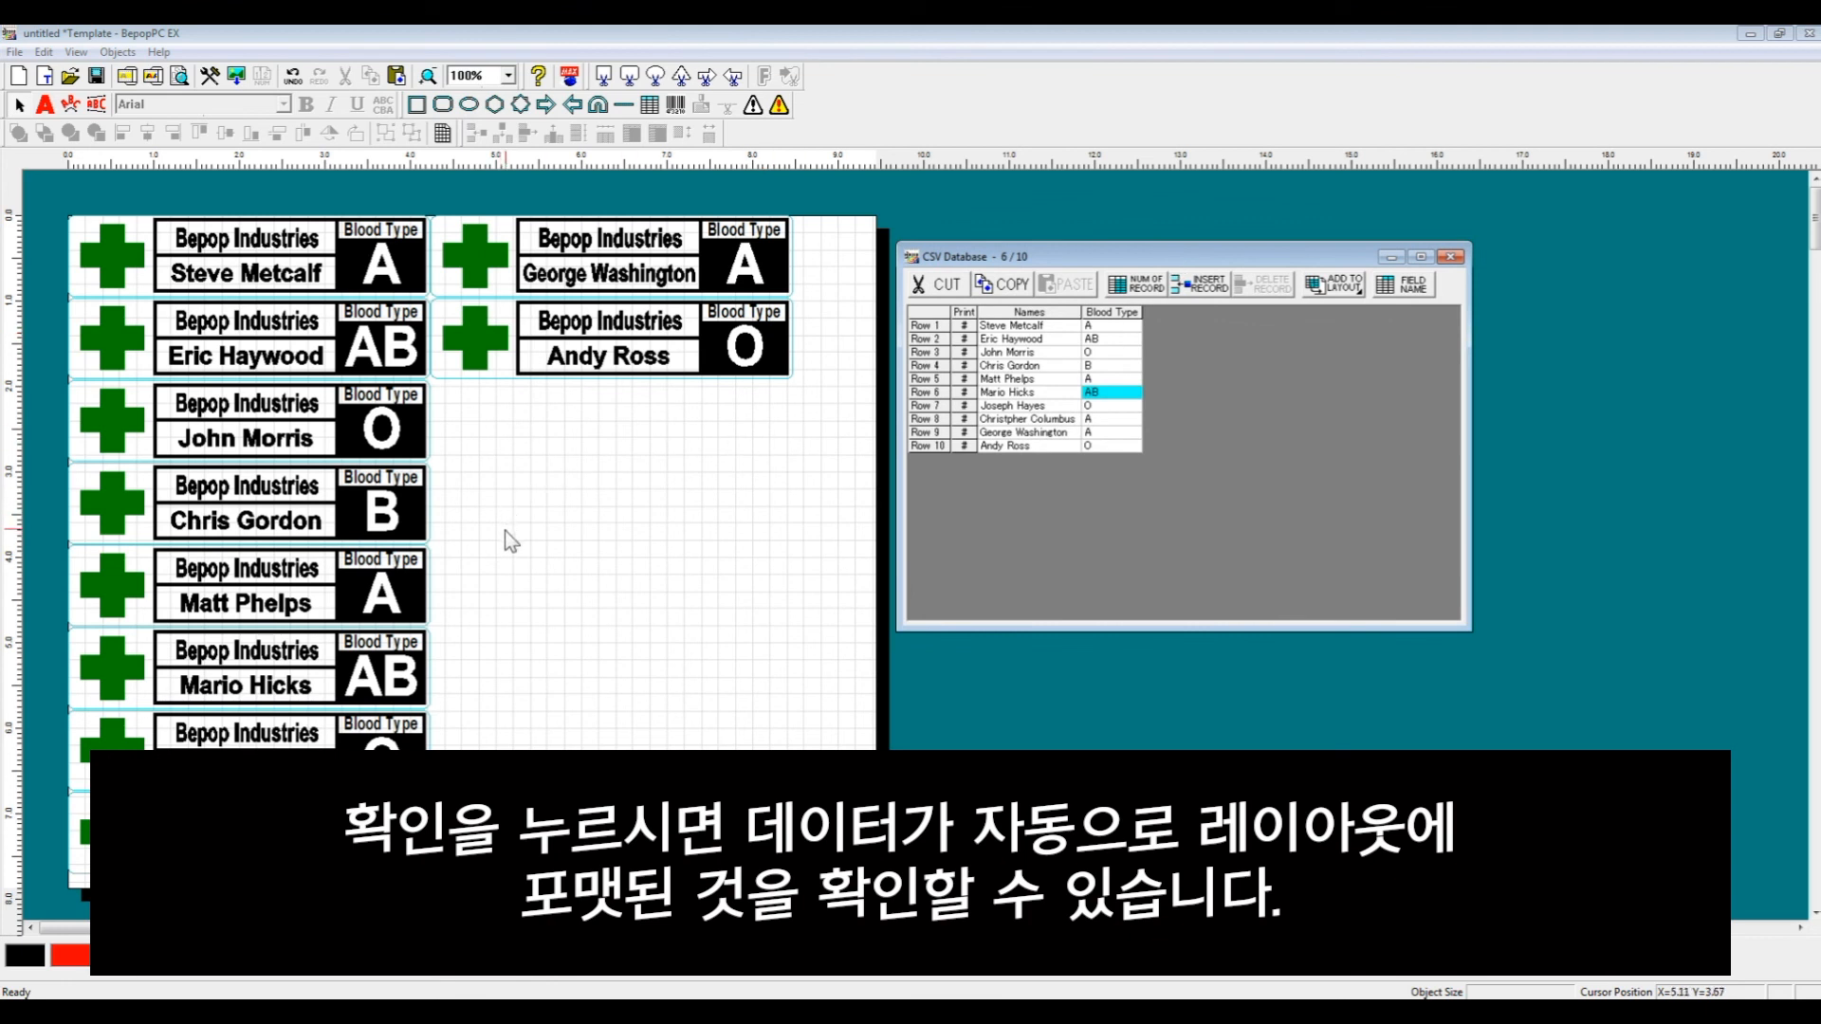